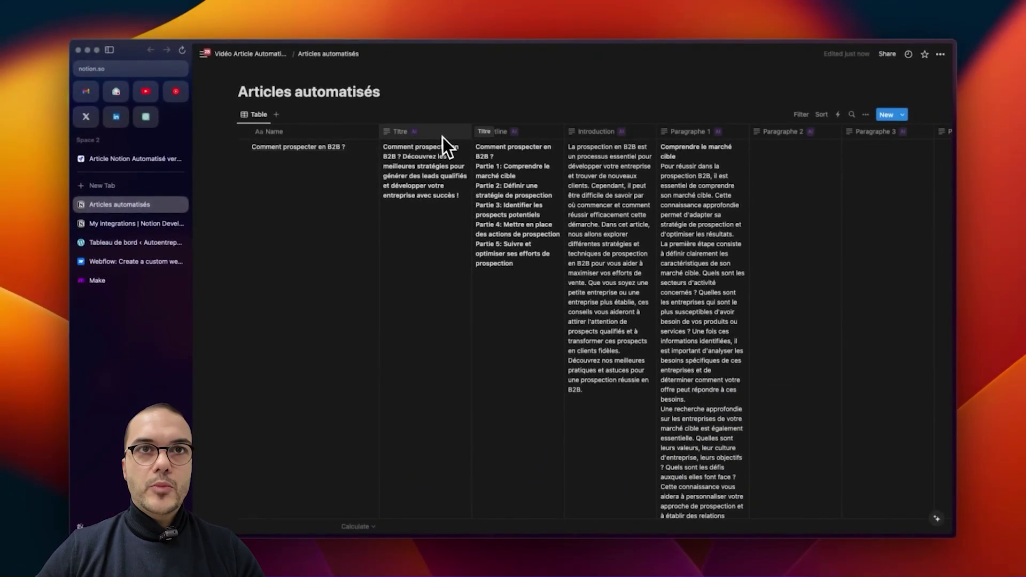
Create a new page titled "Comment prospecter en B2B ?" in the Articles automatisés database.
scroll(481, 187, right, 4)
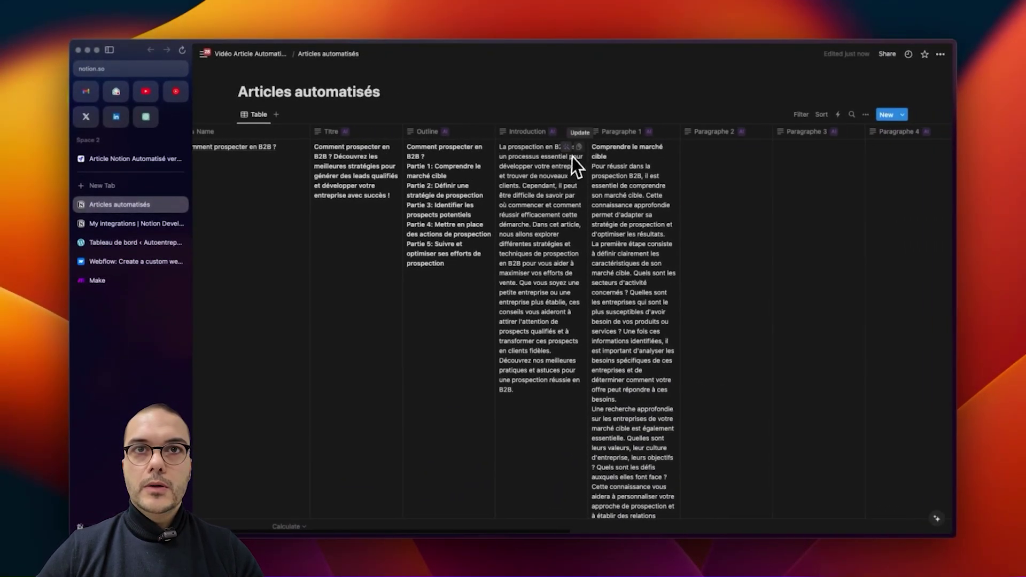
scroll(543, 134, right, 3)
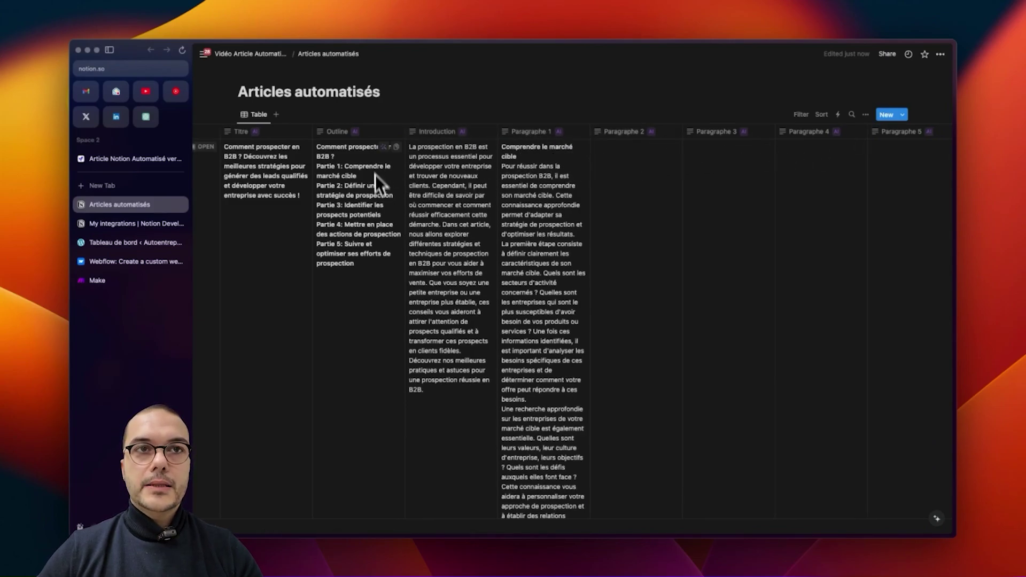
scroll(607, 194, right, 14)
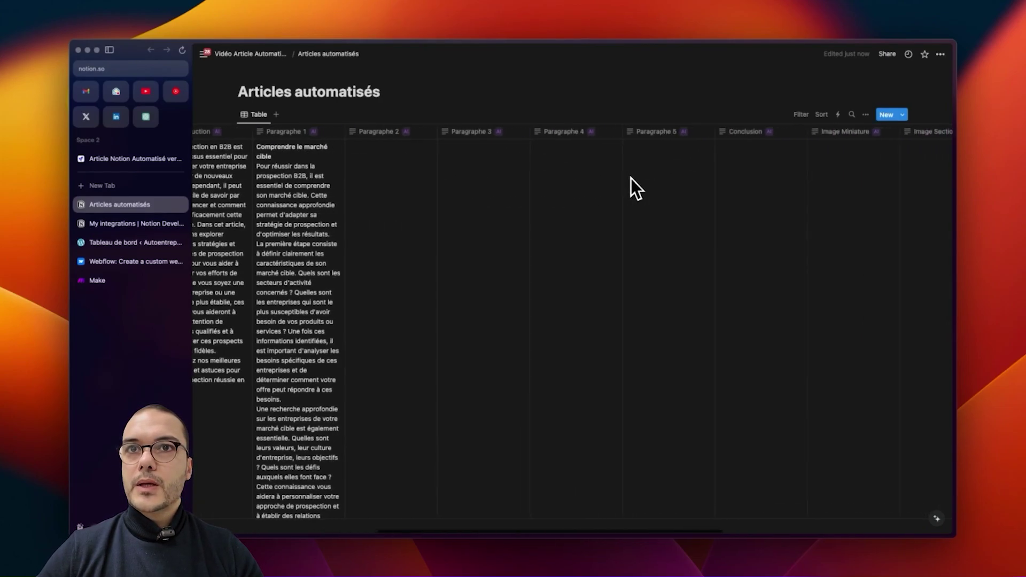
scroll(641, 182, left, 20)
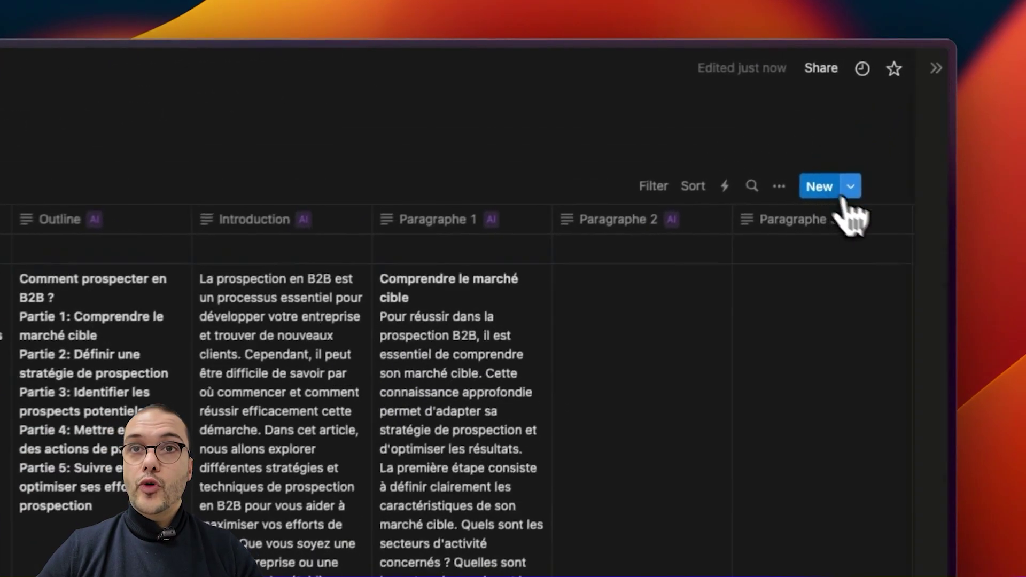
click(833, 187)
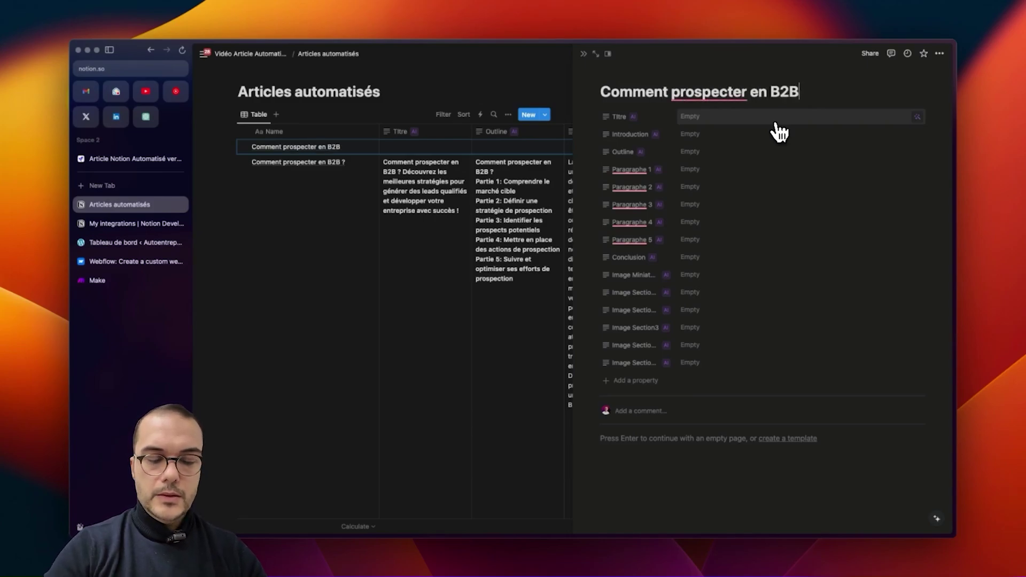
Generate the page's Titre, Introduction and Outline properties with AI autofill.
click(756, 118)
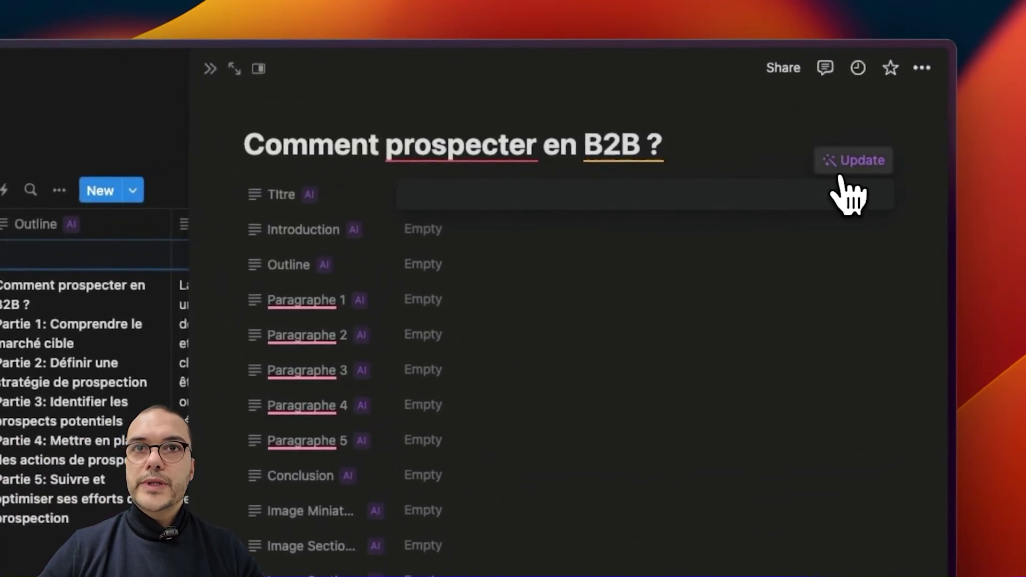
click(841, 172)
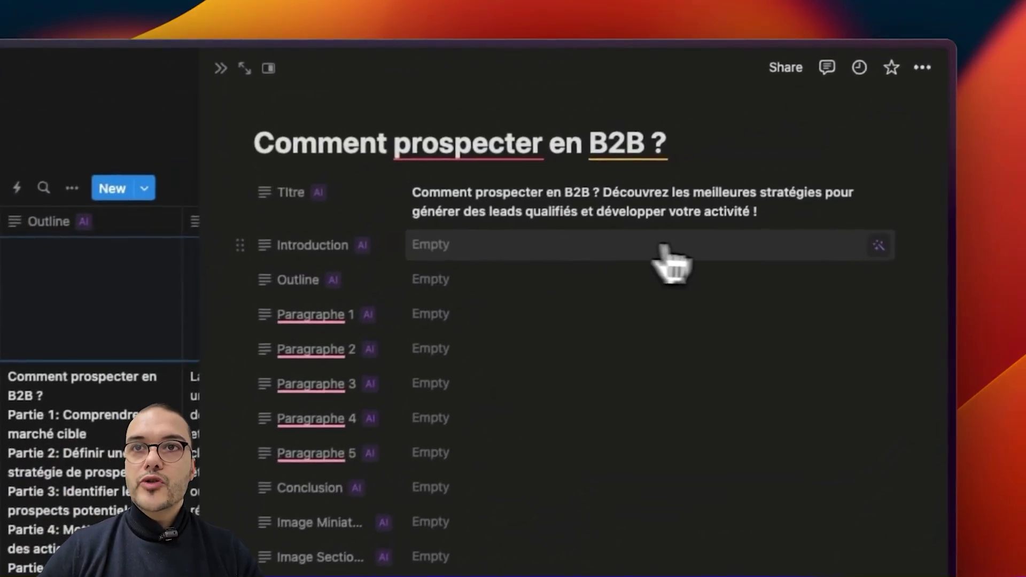
click(884, 254)
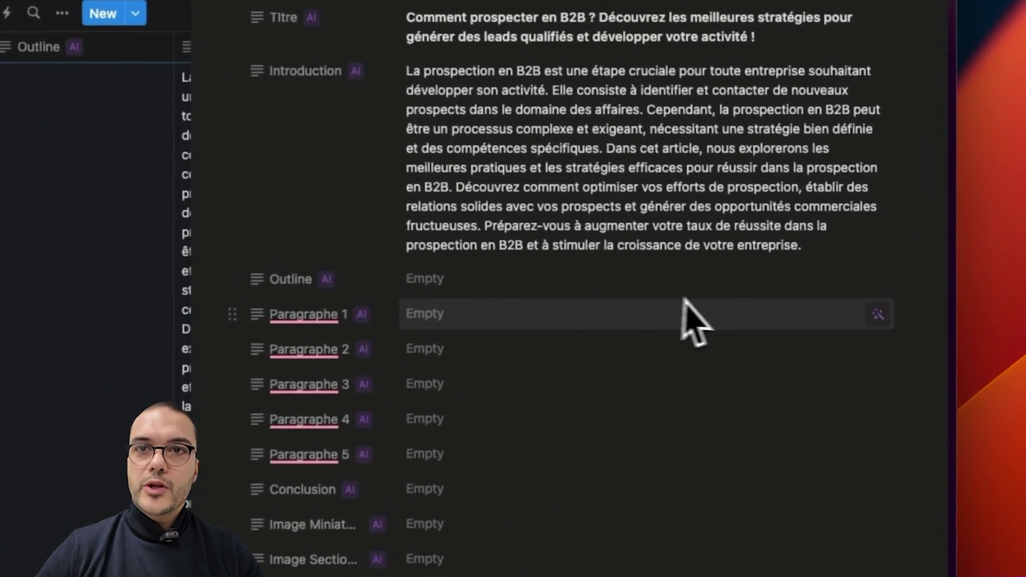
mouse_move(900, 258)
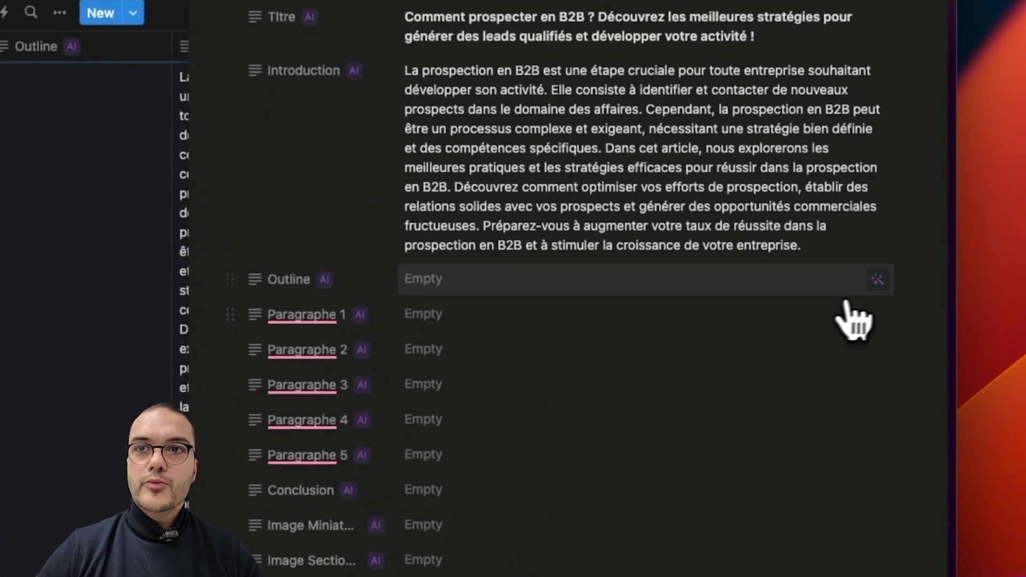
click(877, 289)
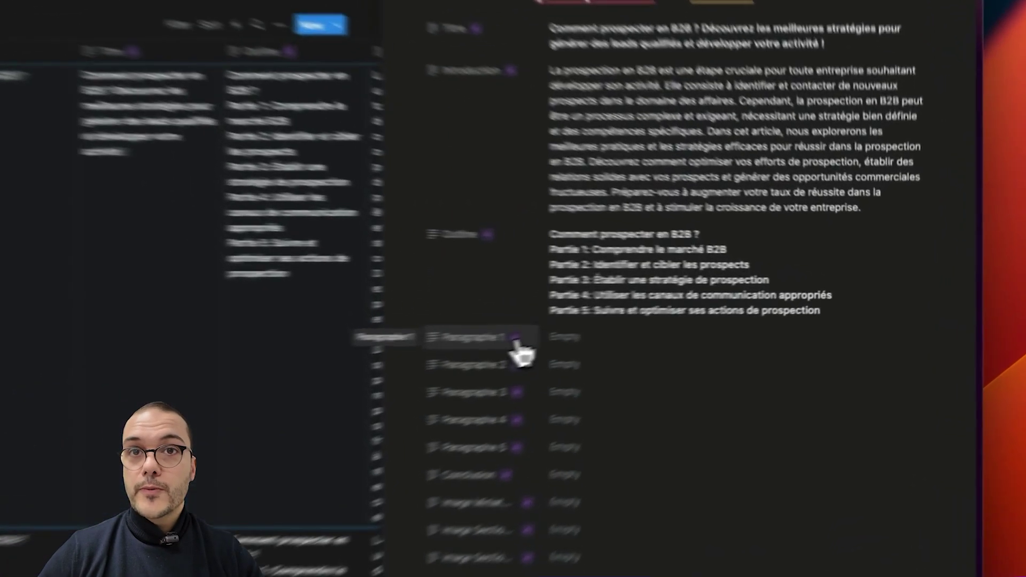
Set the section topic in Paragraphe 1's AI autofill prompt to "Comprendre le marché B2B" and save the changes.
click(660, 317)
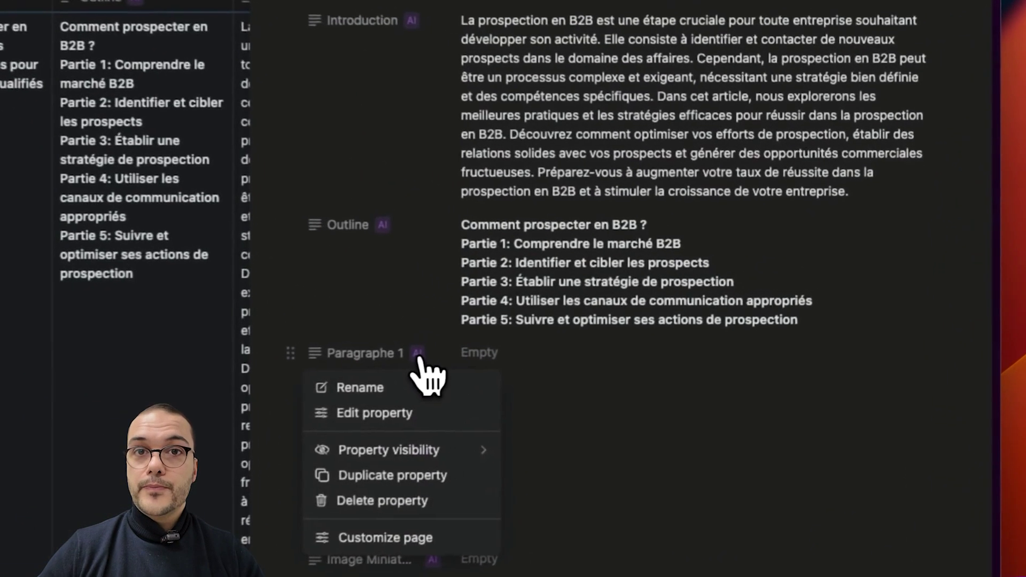
click(418, 425)
click(454, 458)
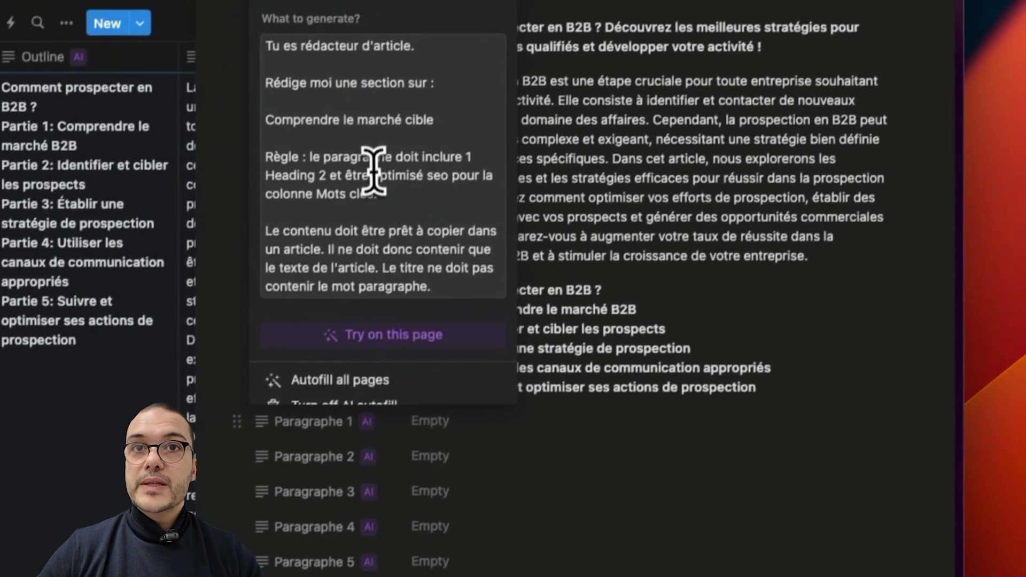
click(339, 53)
triple_click(394, 53)
text(Comprendre le marché B2B)
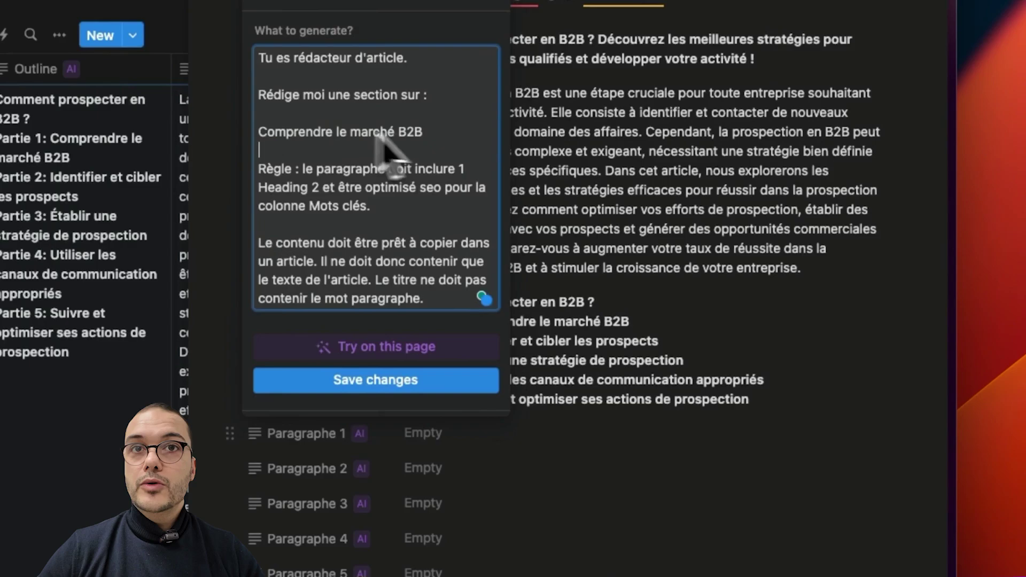
click(380, 380)
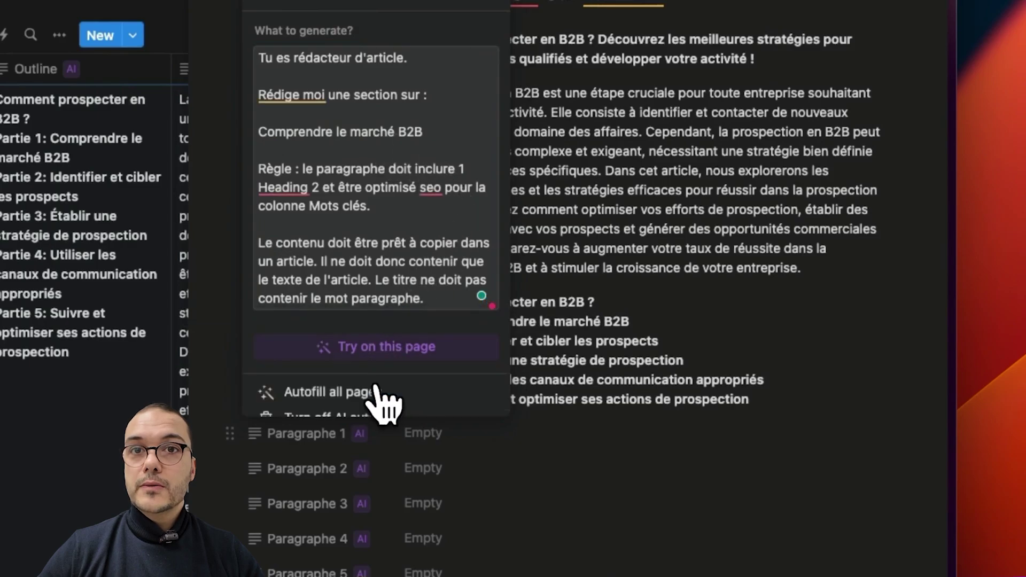
Generate the Paragraphe 1 text on this page from its saved AI autofill prompt.
click(416, 353)
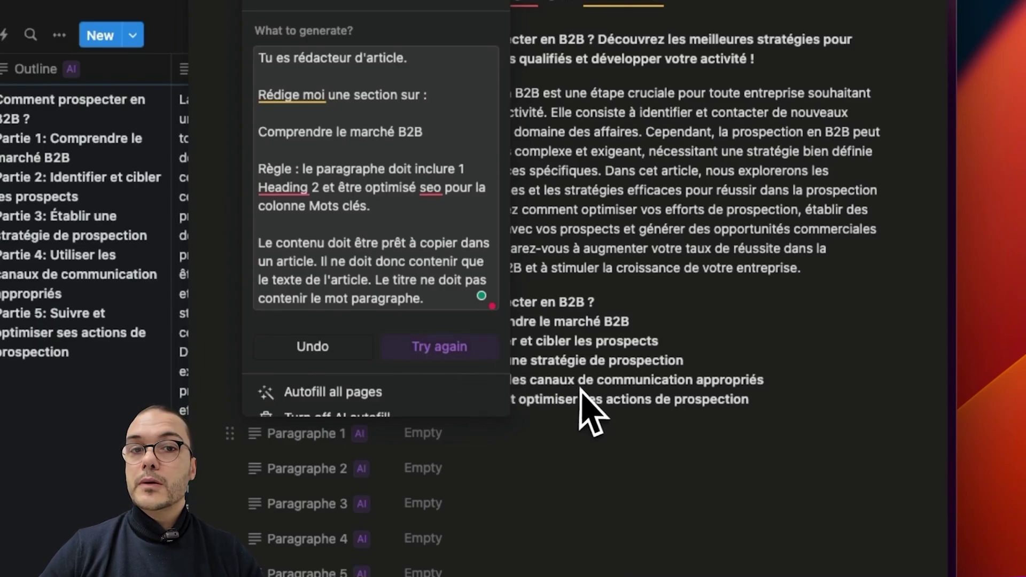
click(603, 396)
scroll(799, 428, down, 5)
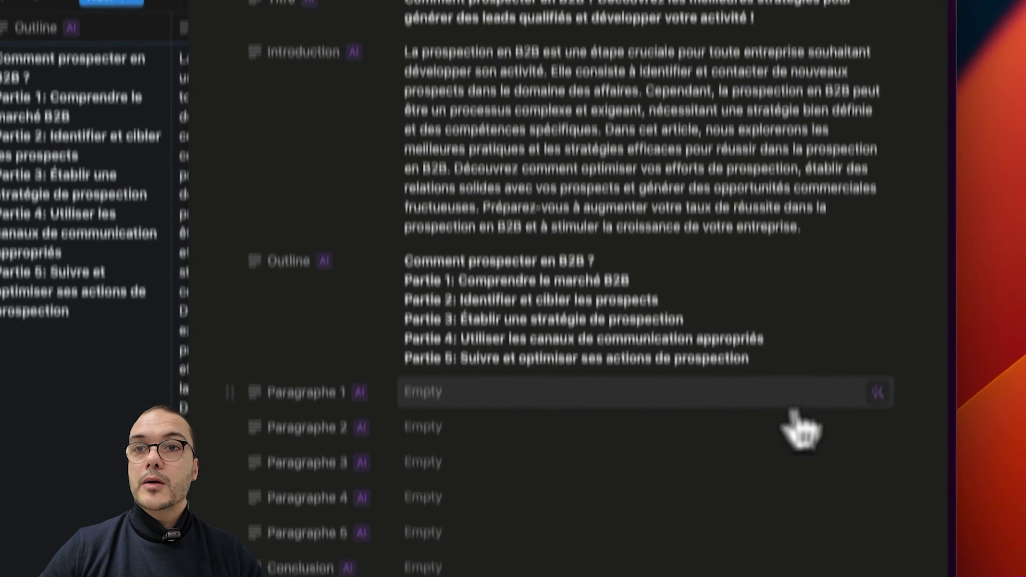
click(877, 284)
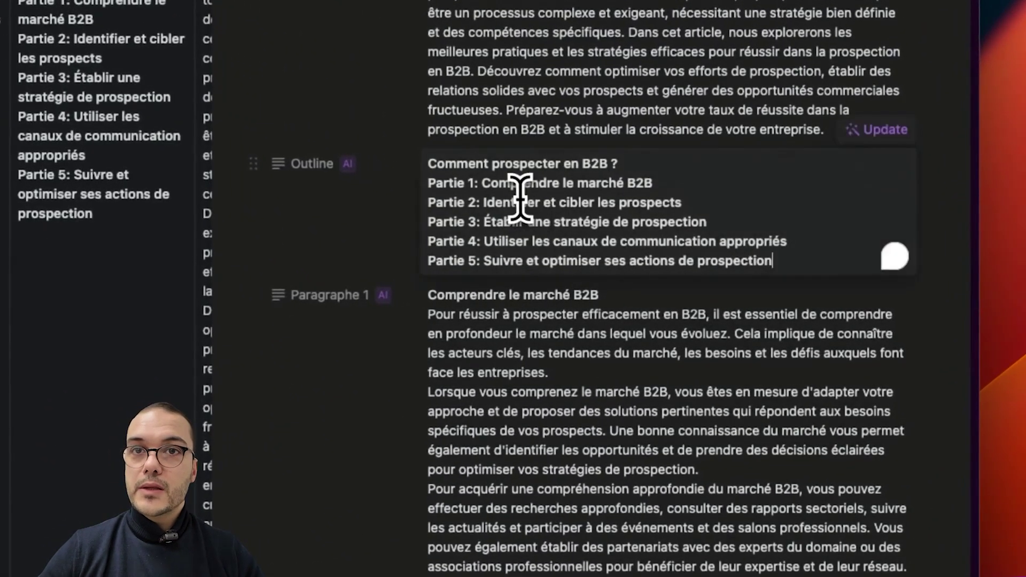
Copy the Partie 2 heading from the Outline into Paragraphe 2's AI prompt as topic "Identifier et cibler les prospects" and save it.
drag(483, 203, 682, 203)
key(super+c)
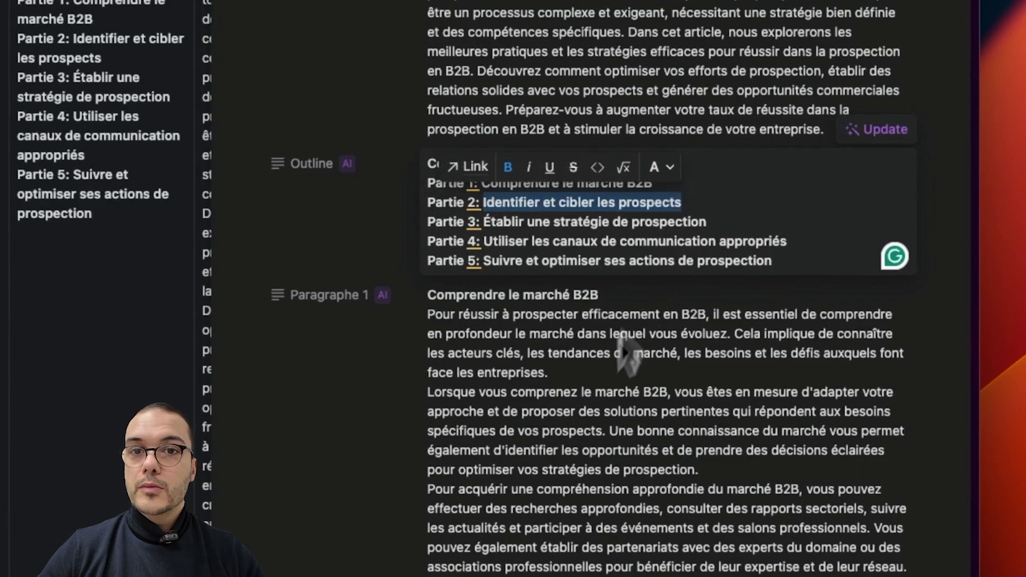
scroll(625, 352, down, 6)
click(470, 359)
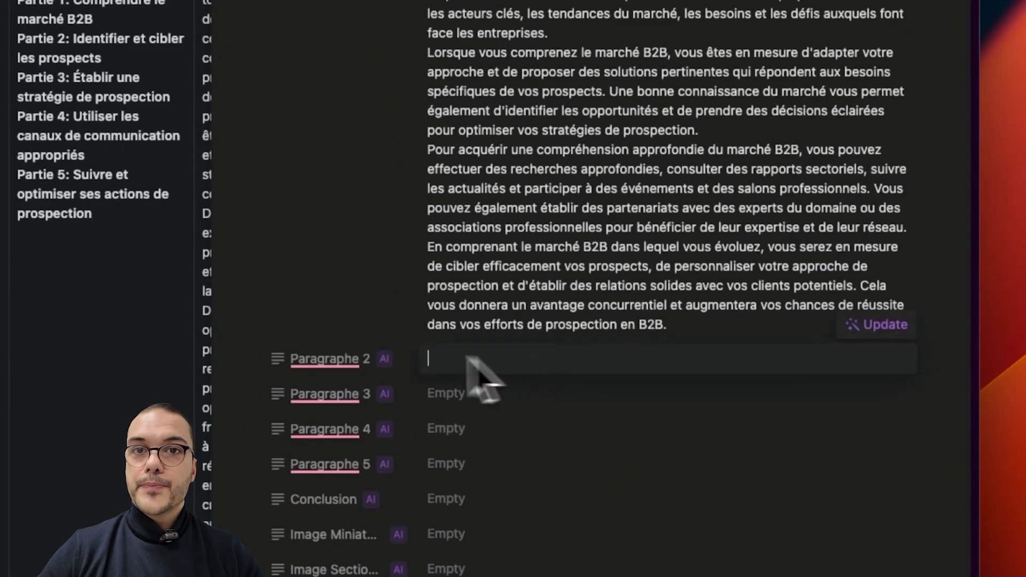
click(358, 357)
click(388, 419)
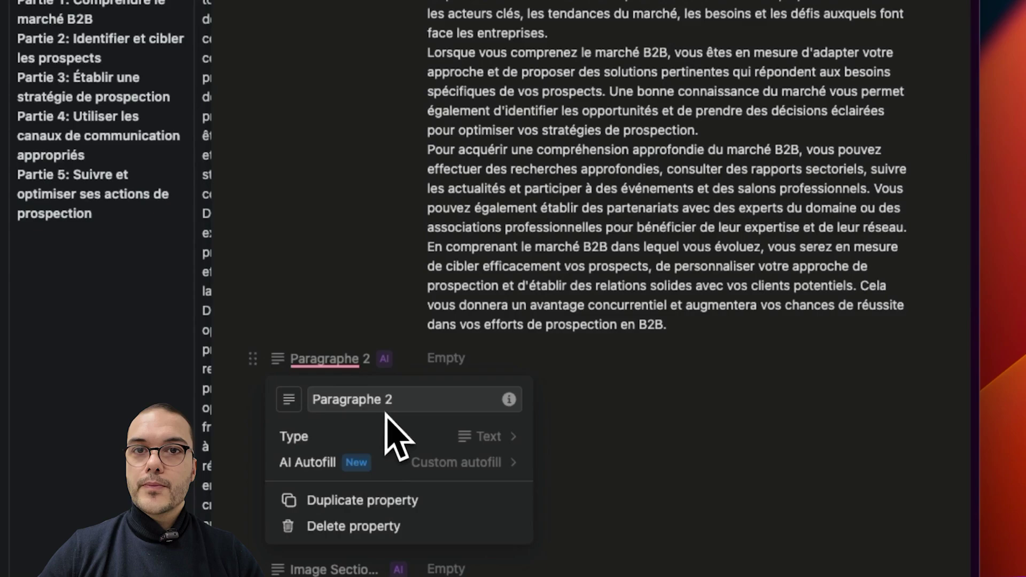
click(478, 463)
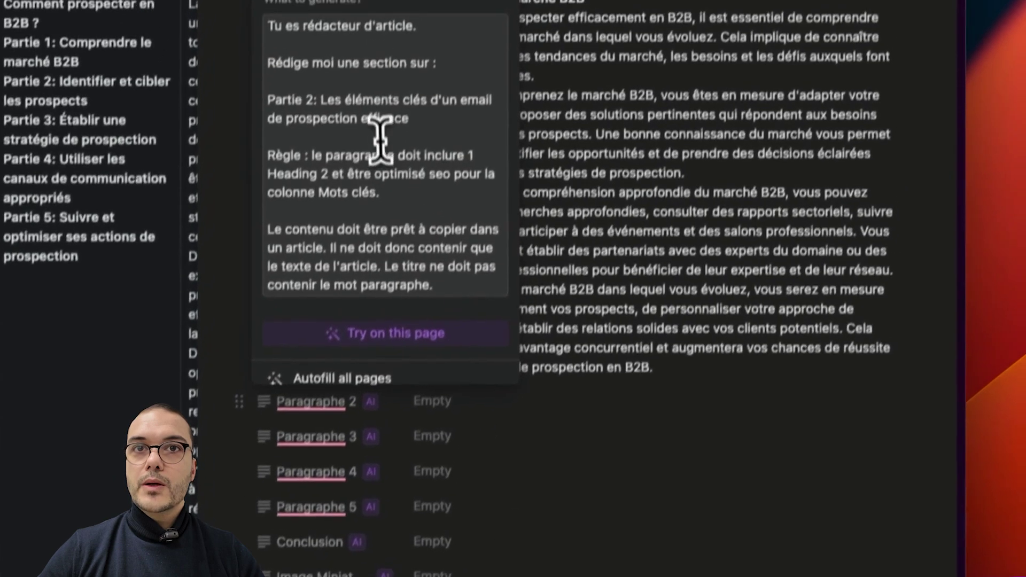
triple_click(380, 117)
key(super+v)
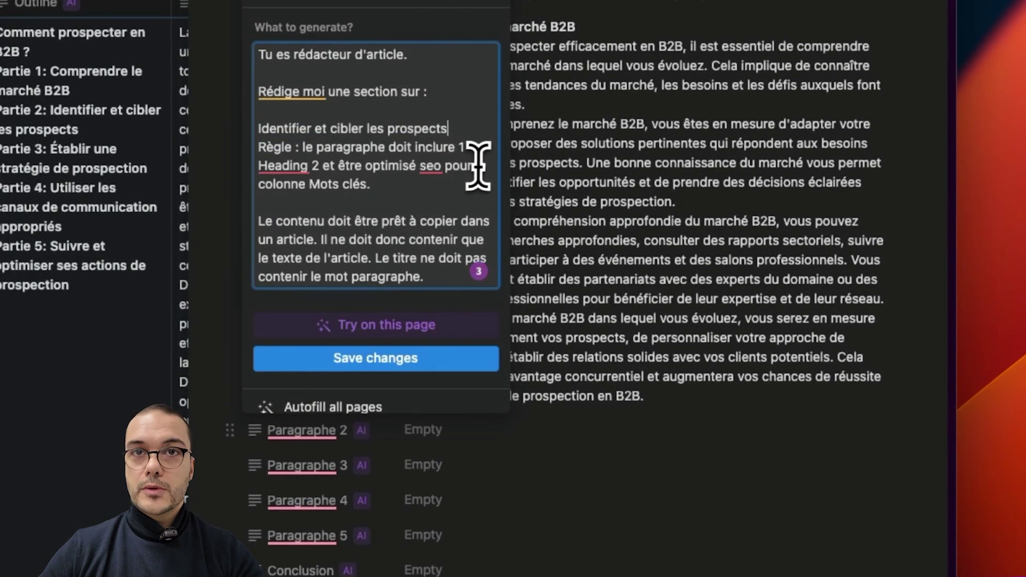
key(Return)
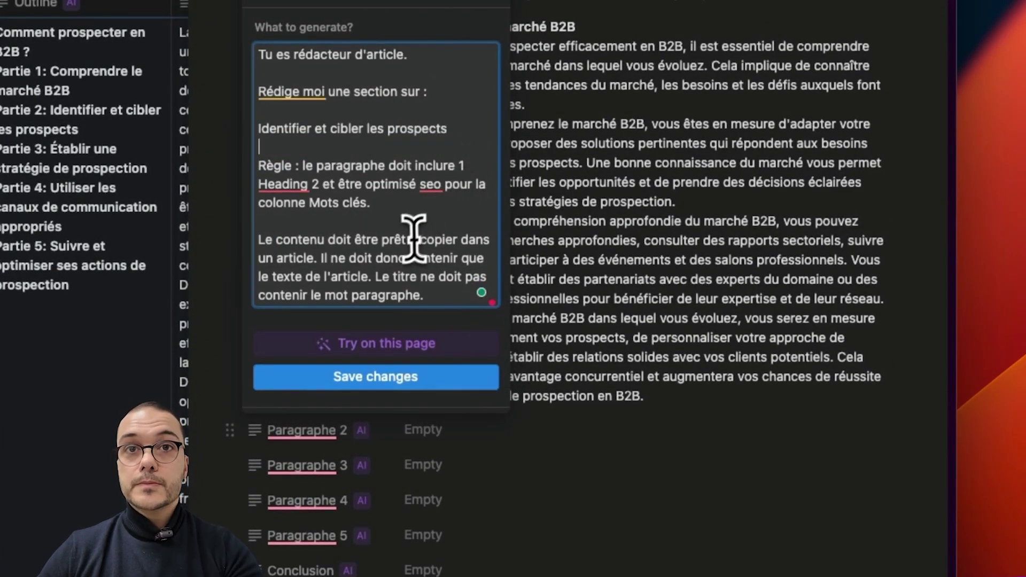
click(388, 379)
Generate the Paragraphe 2 text on this page from its saved AI autofill prompt.
click(390, 348)
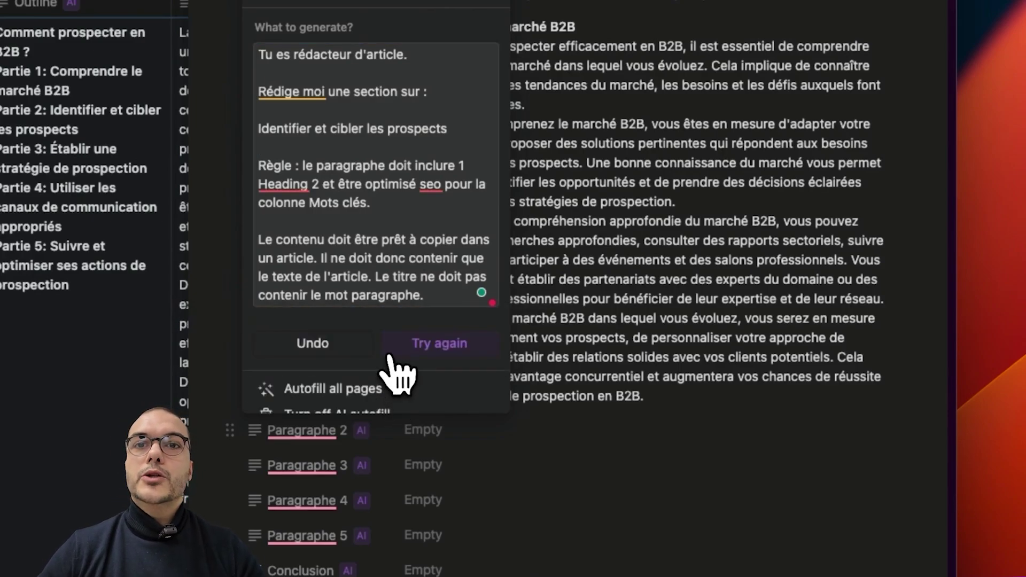
click(550, 458)
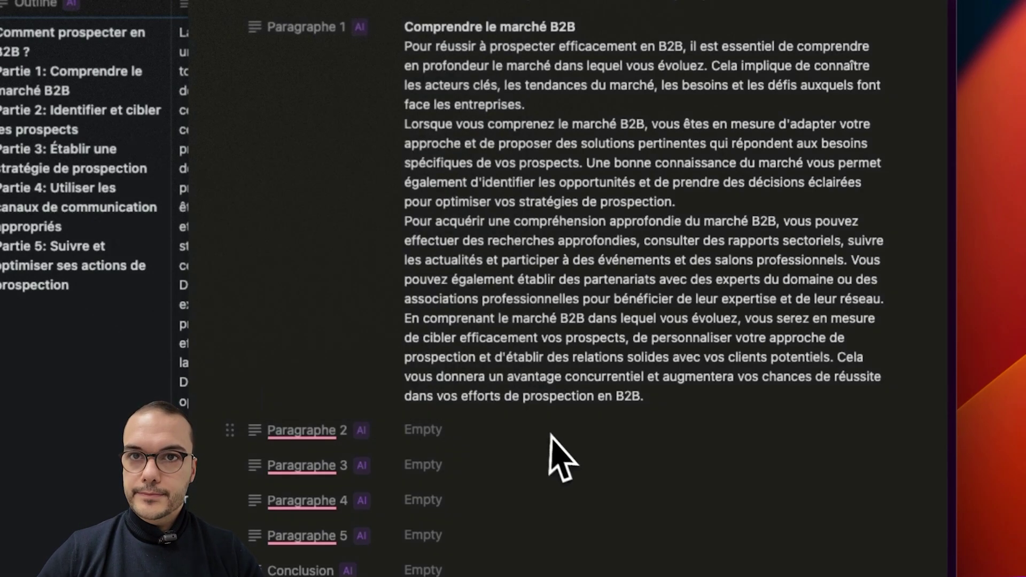
scroll(744, 463, down, 3)
click(883, 289)
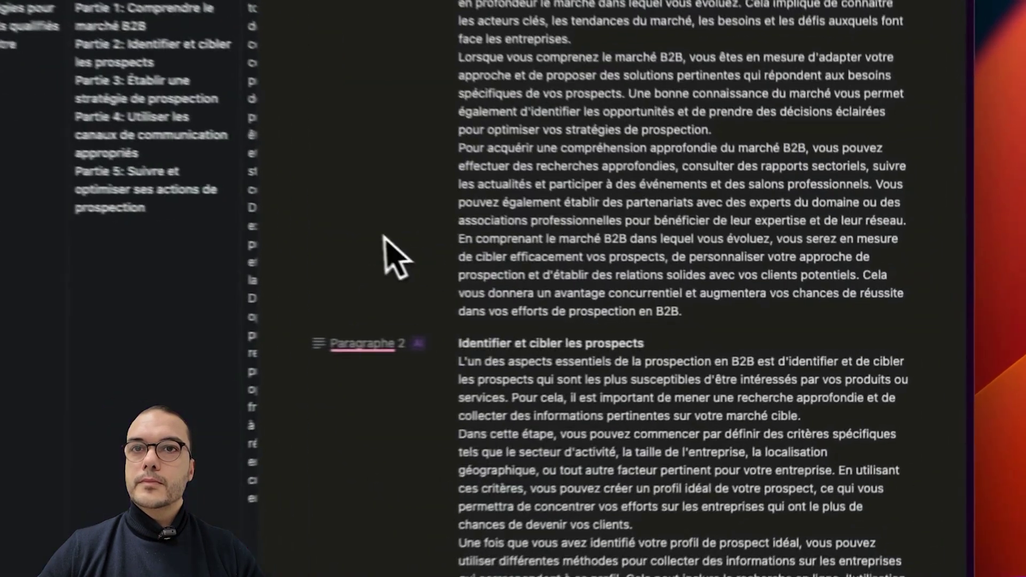
Replace the section topic in Paragraphe 3's AI autofill prompt with "Établir une stratégie de prospection" and try it on this page.
scroll(694, 278, up, 5)
click(759, 245)
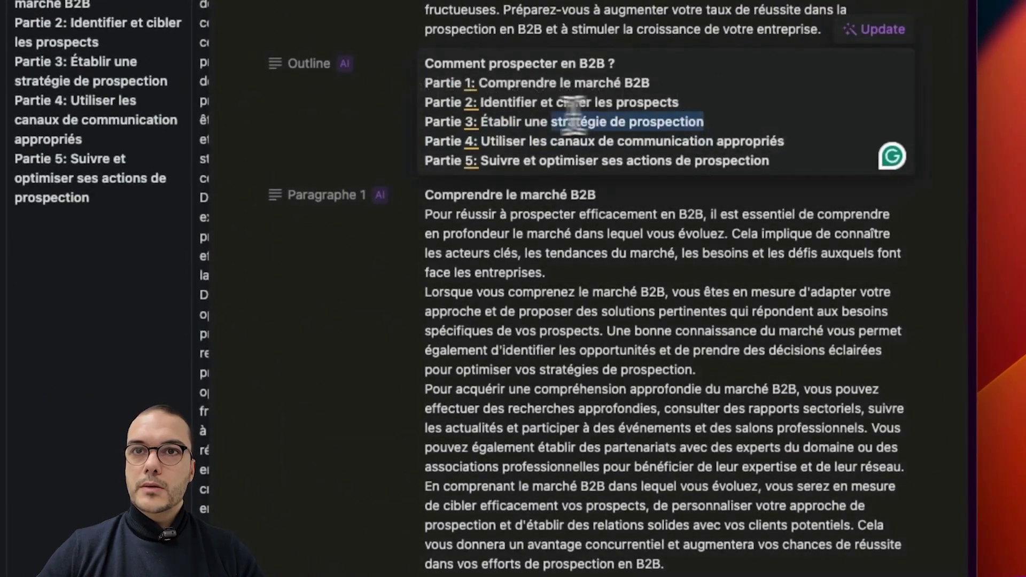
scroll(609, 219, down, 12)
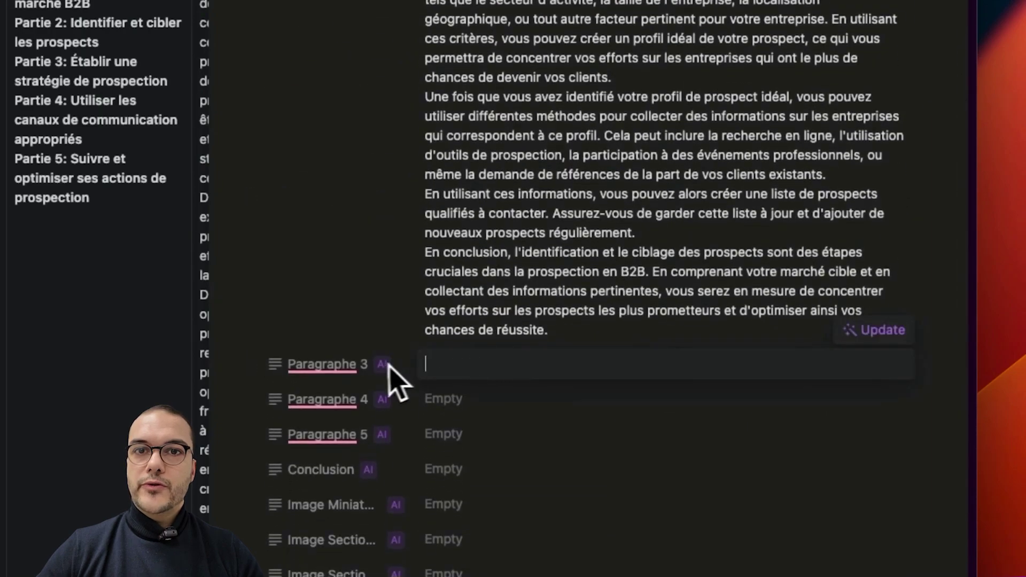
click(385, 368)
click(387, 427)
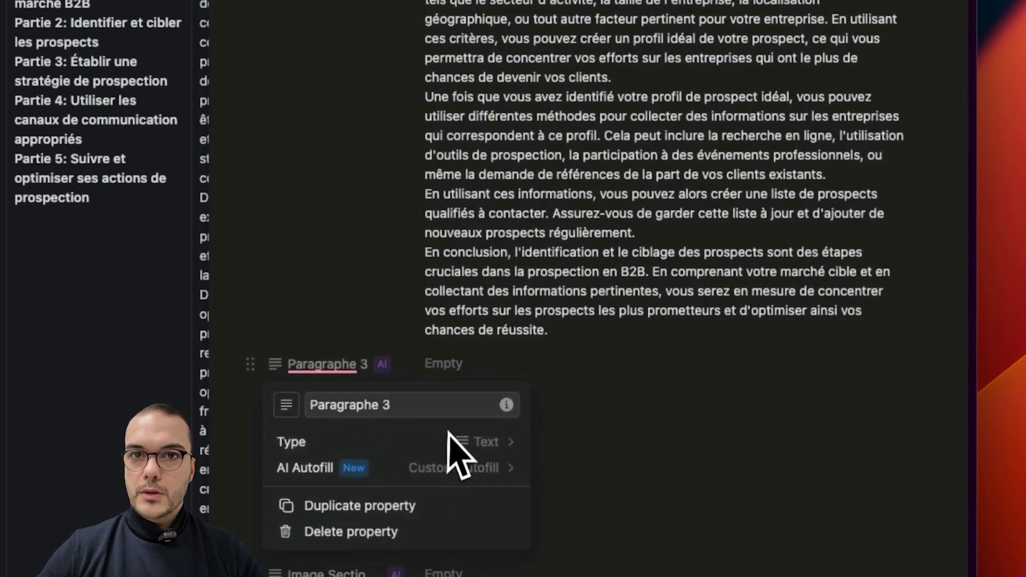
click(454, 430)
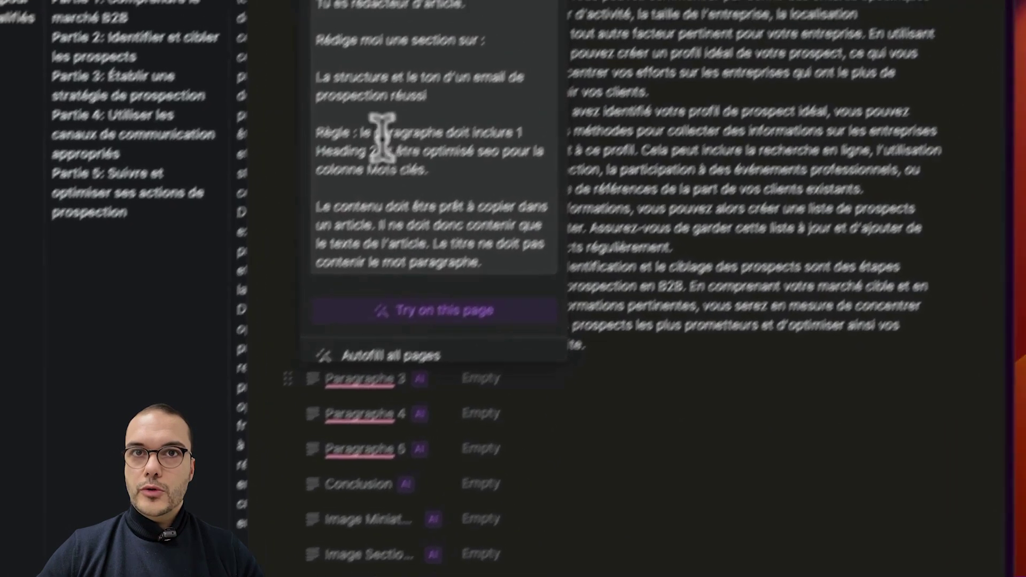
drag(441, 70, 342, 50)
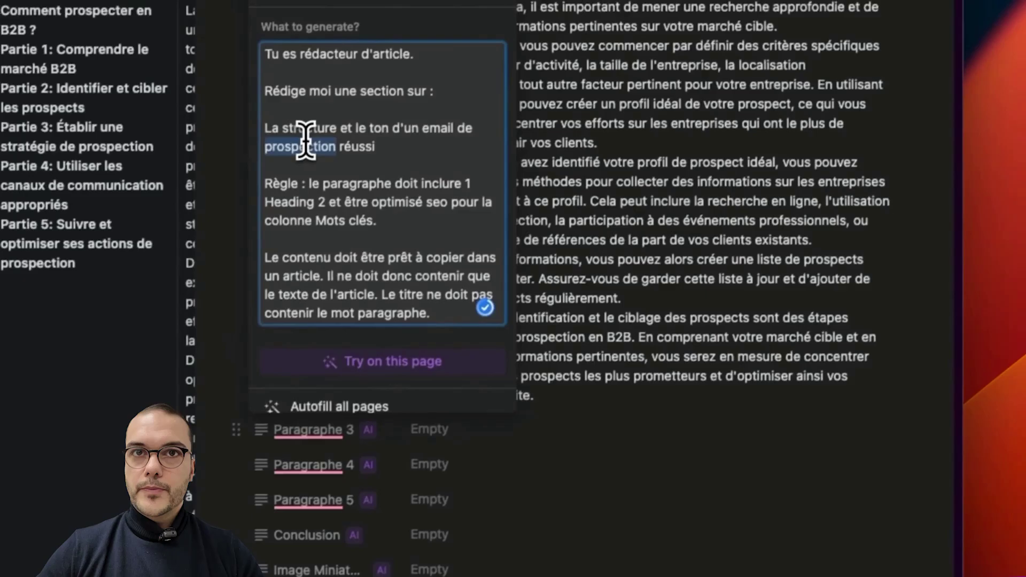
text(Établir une stratégie de prospection)
key(Return)
click(464, 364)
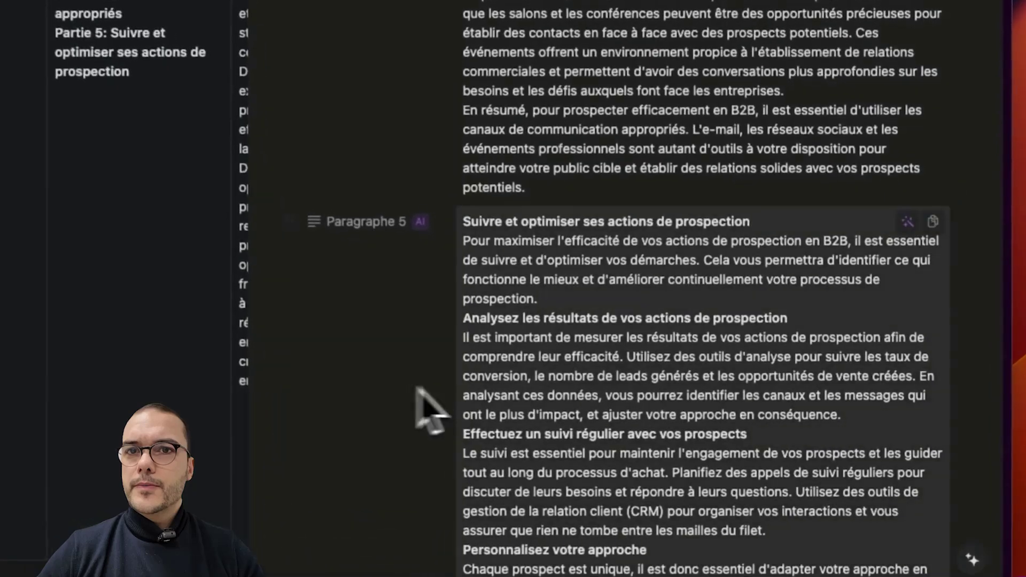
scroll(630, 443, down, 5)
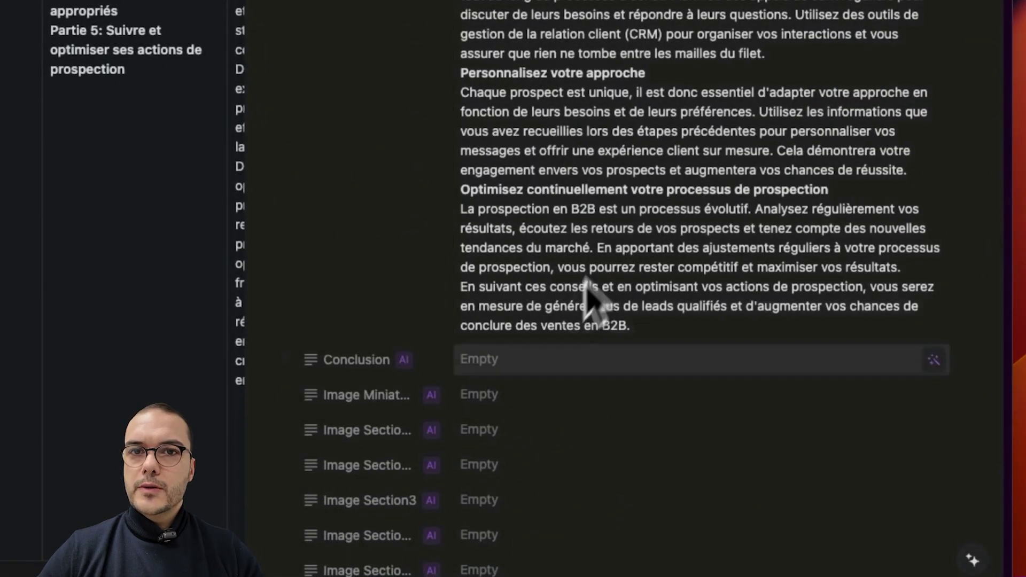
click(422, 361)
click(458, 425)
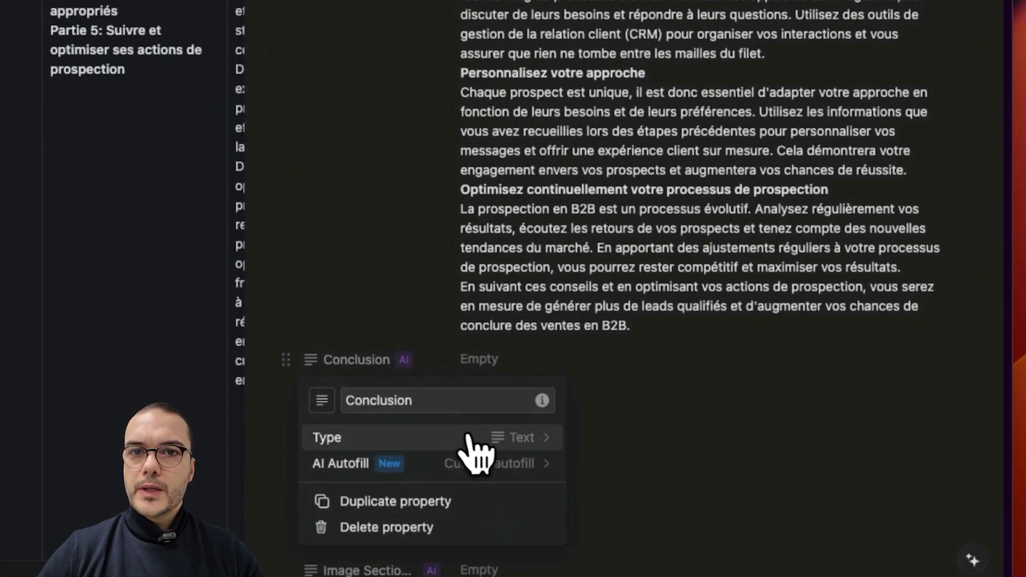
click(478, 463)
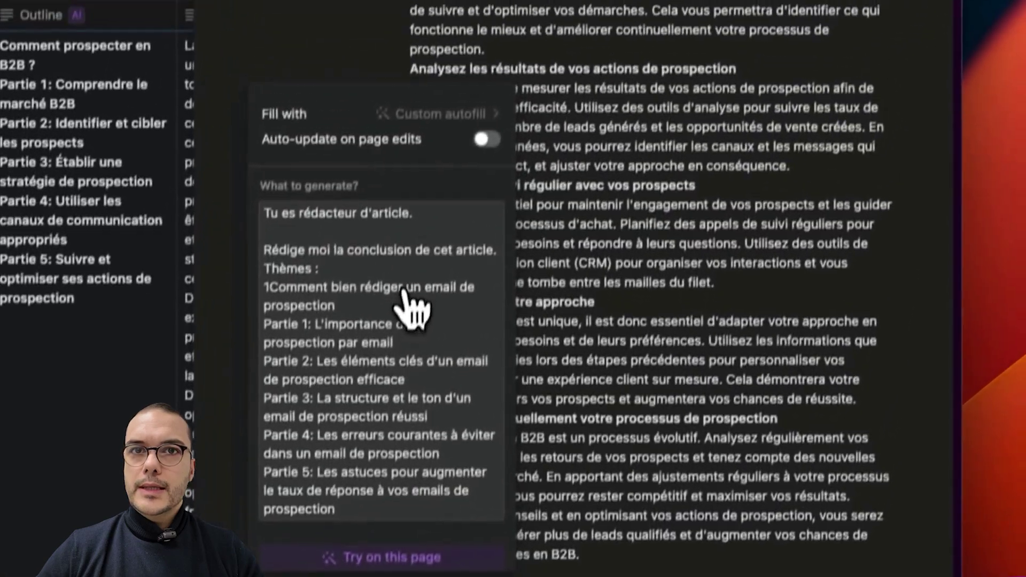
key(Escape)
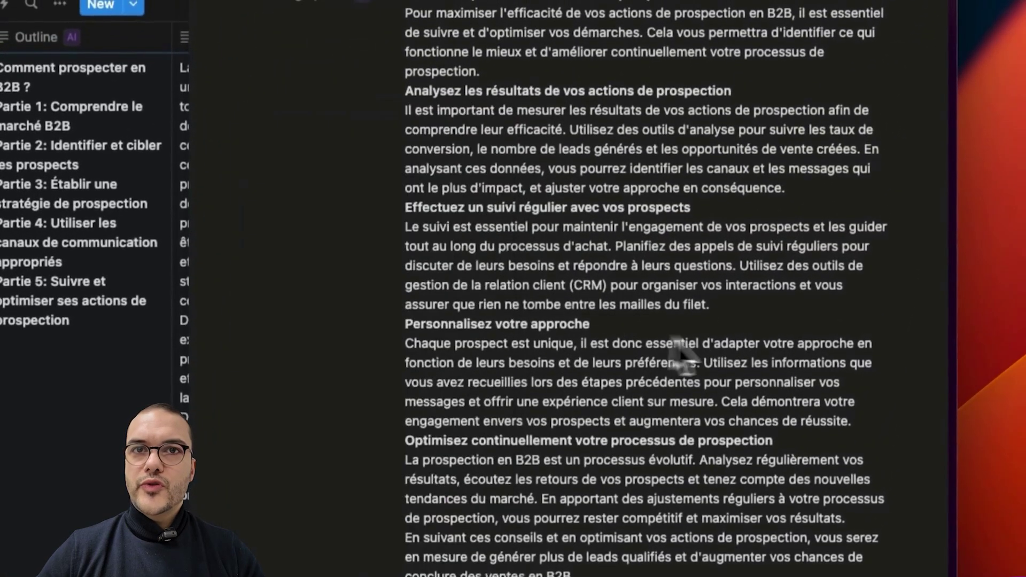
Replace the themes in the Conclusion property's AI autofill prompt with the Outline text, from "Comment prospecter en B2B ?" through Partie 5, and save it.
scroll(679, 401, up, 15)
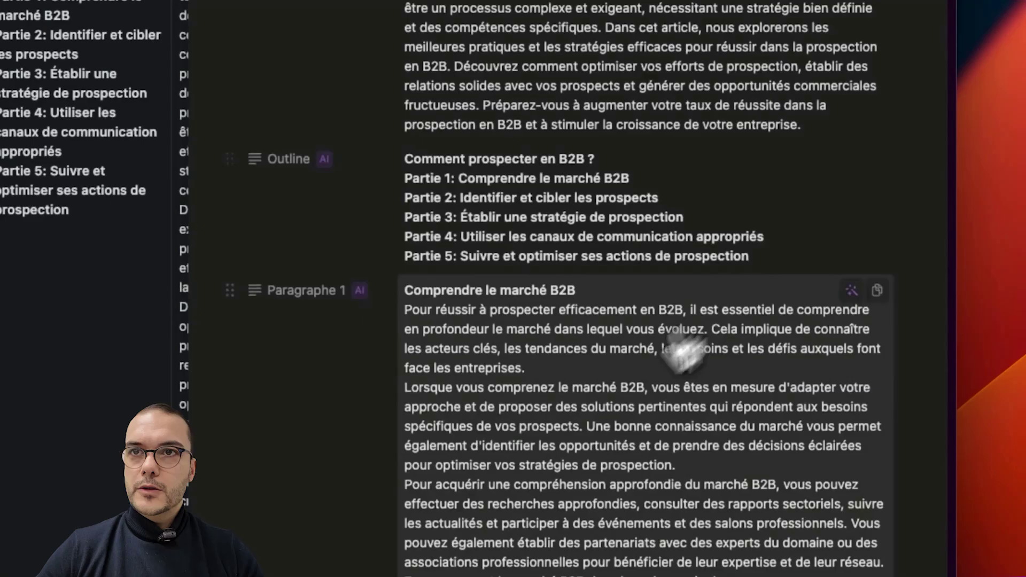
scroll(600, 416, down, 20)
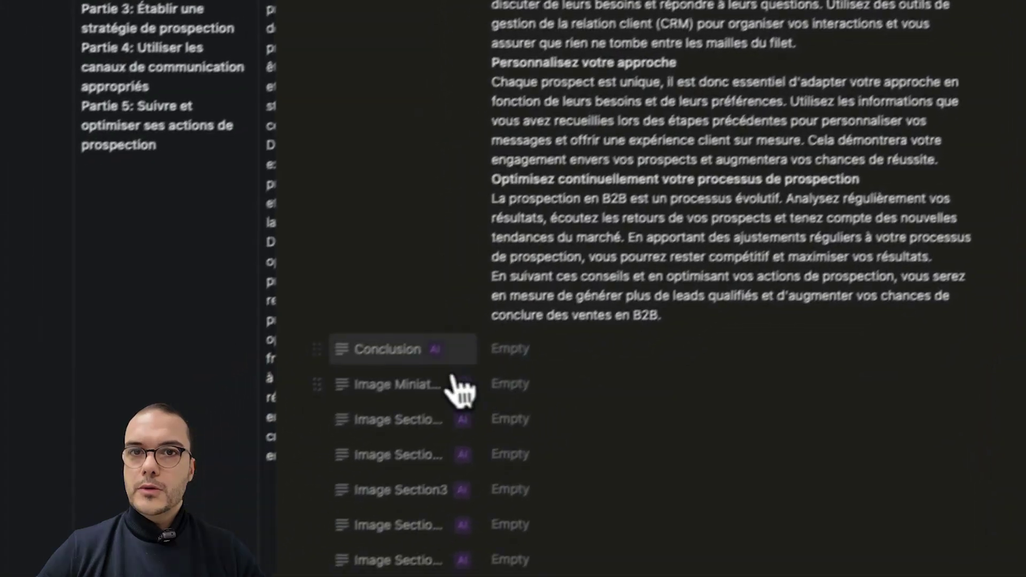
click(348, 416)
click(364, 478)
click(522, 432)
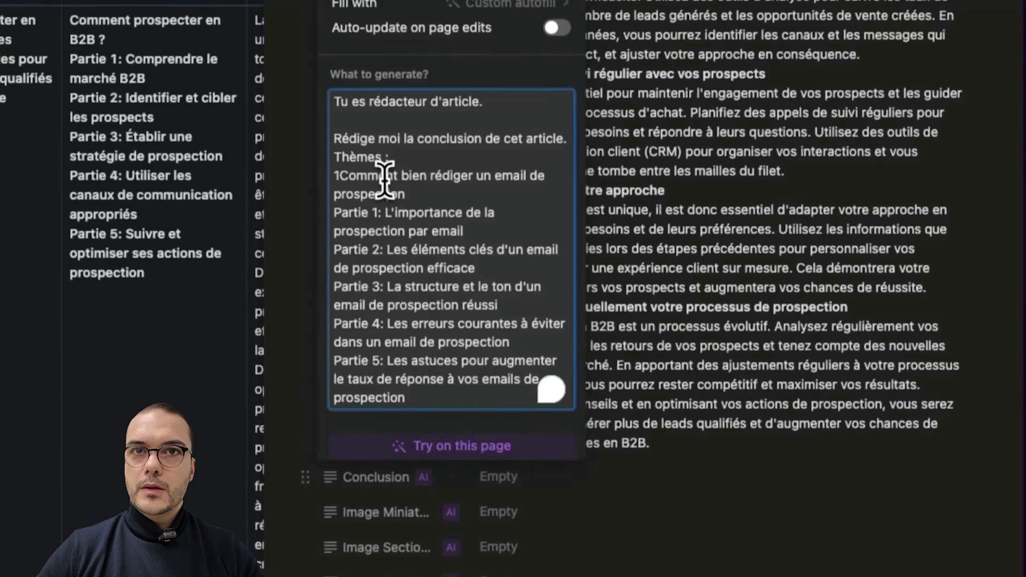
triple_click(396, 27)
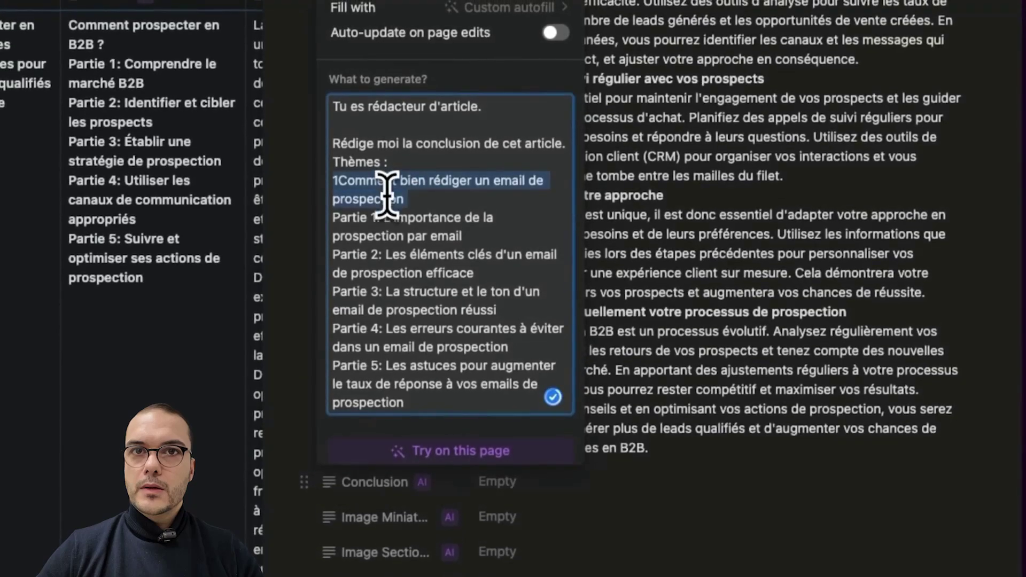
scroll(410, 392, down, 2)
shift+click(476, 348)
text(Comment prospecter en B2B ? Partie 1: Comprendre le marché B2B Partie 2: Identifier et cibler les prospects Partie 3: Établir une stratégie de prospection Partie 4: Utiliser les canaux de communication appropriés Partie 5: Suivre et optimiser ses actions de prospection)
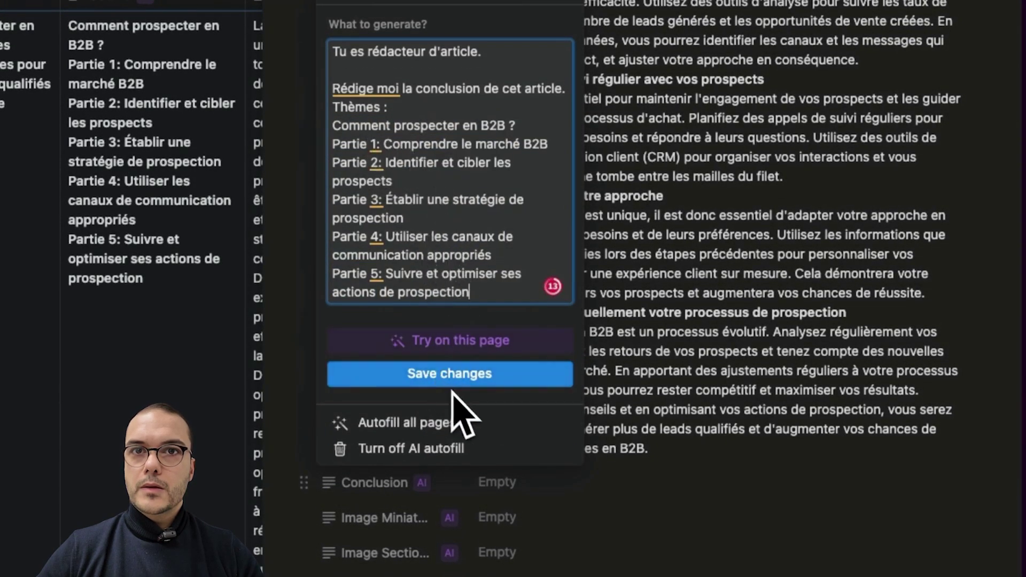
click(463, 393)
Generate the Conclusion text on this page from its saved AI autofill prompt.
click(680, 451)
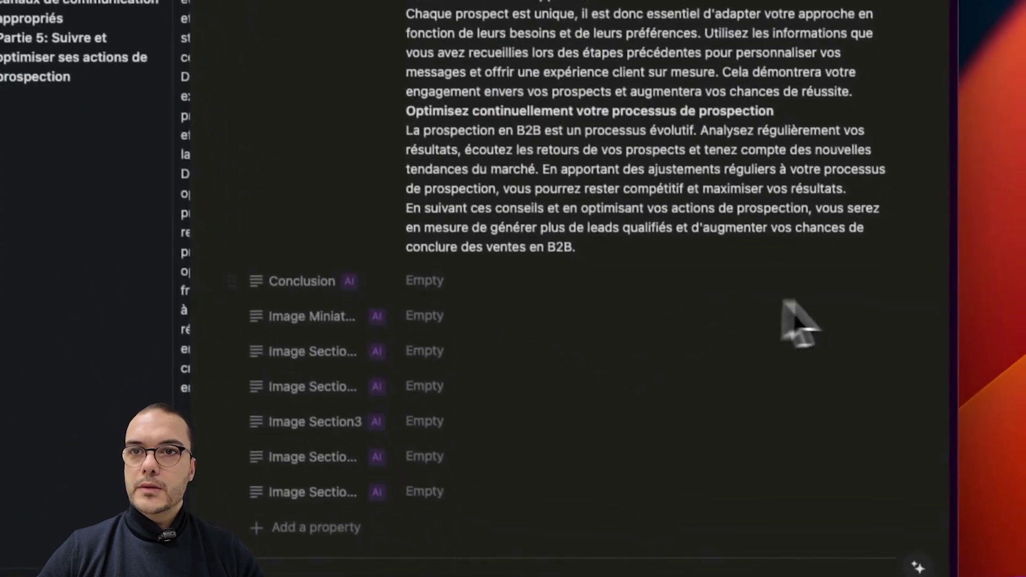
click(877, 276)
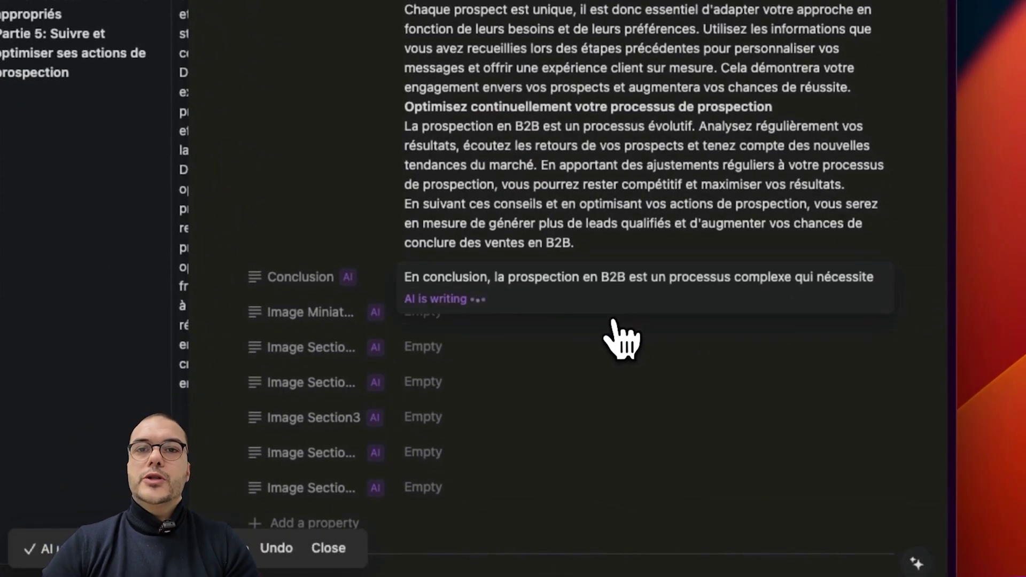
scroll(622, 341, down, 5)
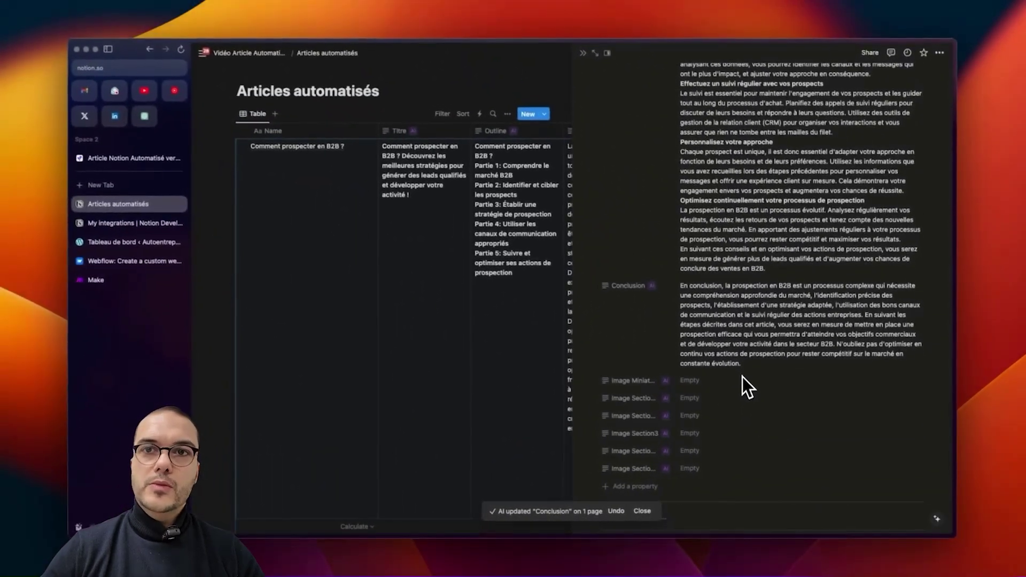
Review the whole generated article on the page, from the title and introduction through the paragraphs to the conclusion and image properties.
scroll(561, 278, up, 10)
scroll(742, 376, up, 15)
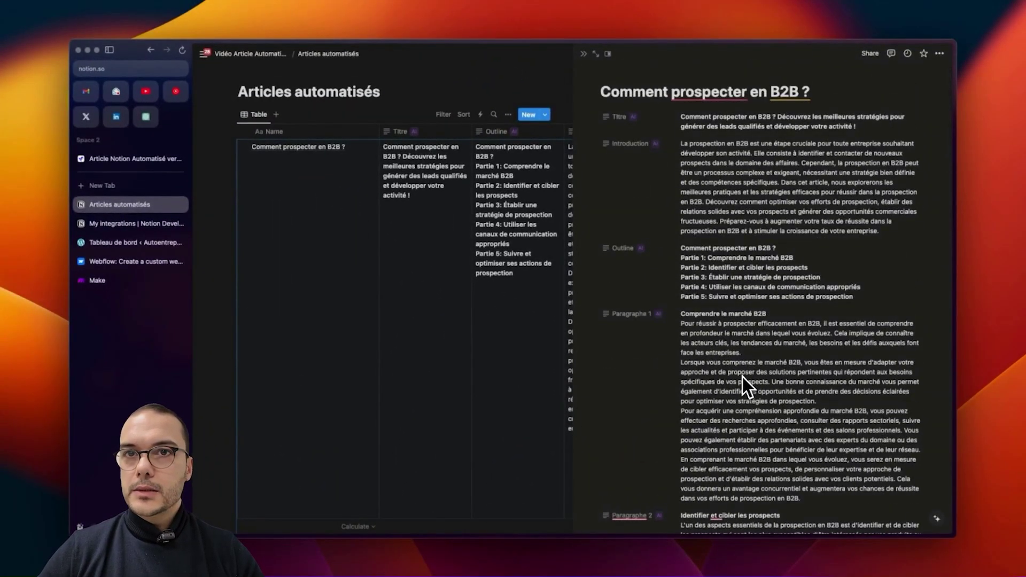
scroll(742, 376, down, 3)
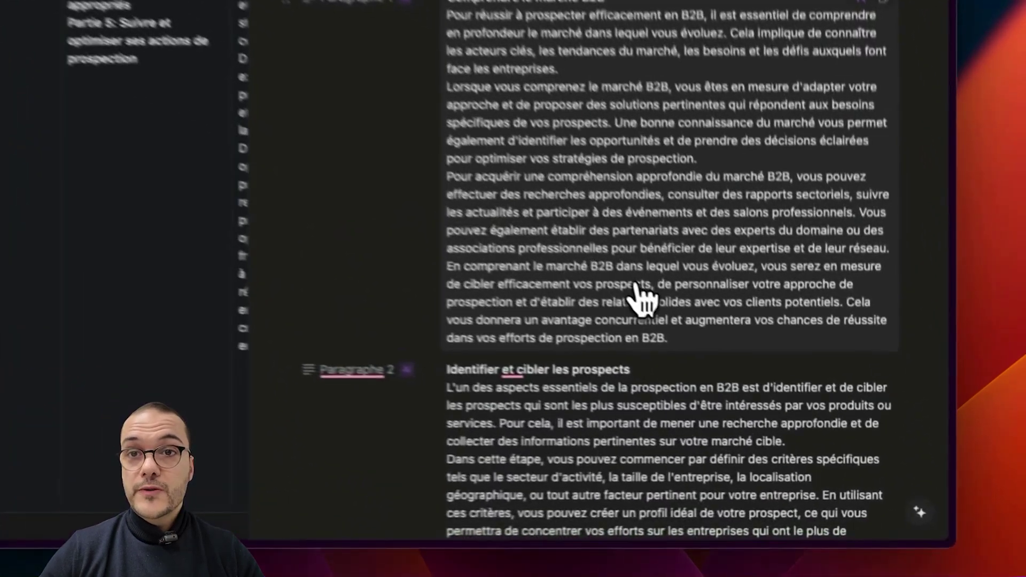
click(822, 421)
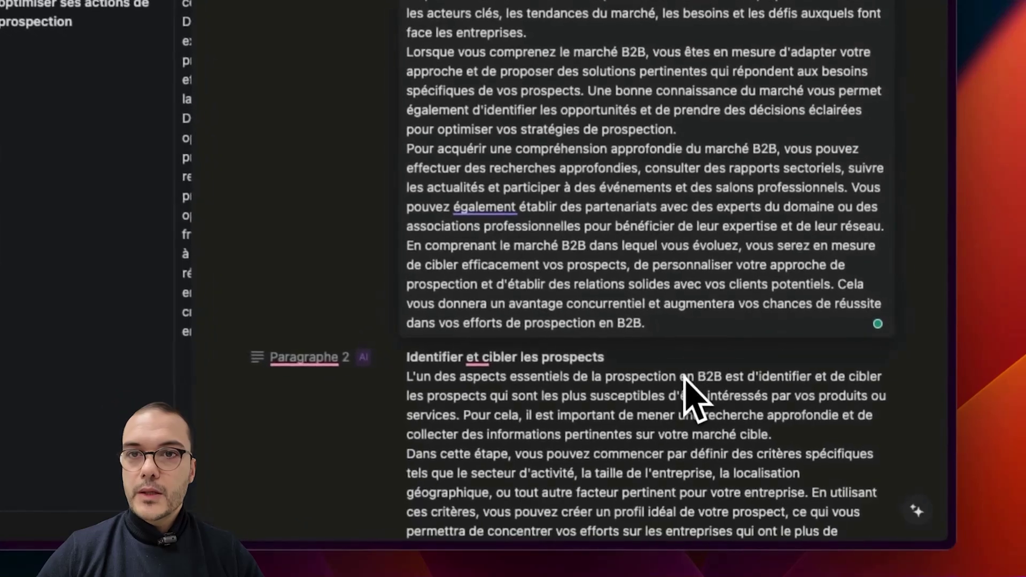
scroll(781, 392, down, 3)
scroll(669, 418, down, 20)
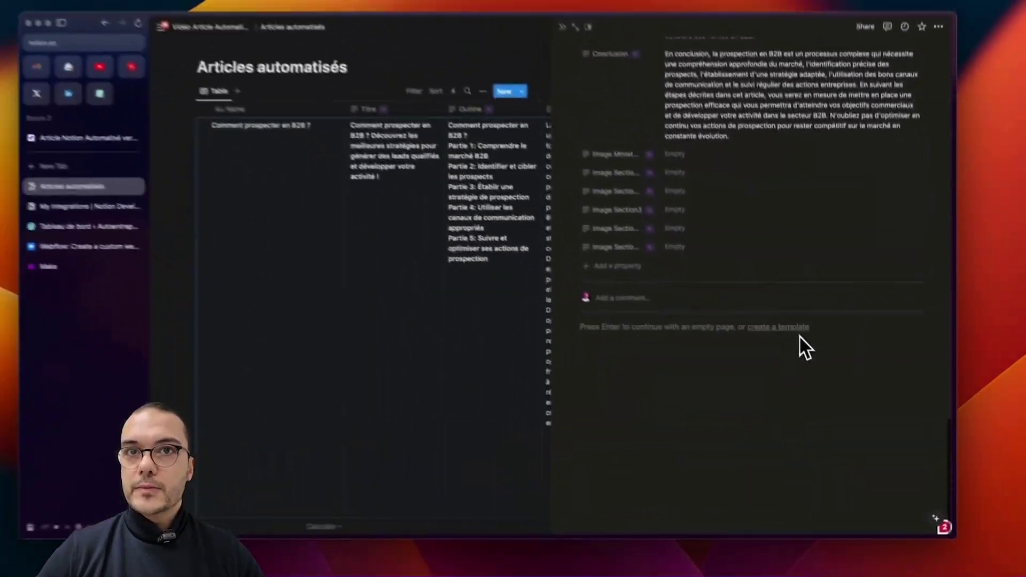
scroll(801, 347, up, 3)
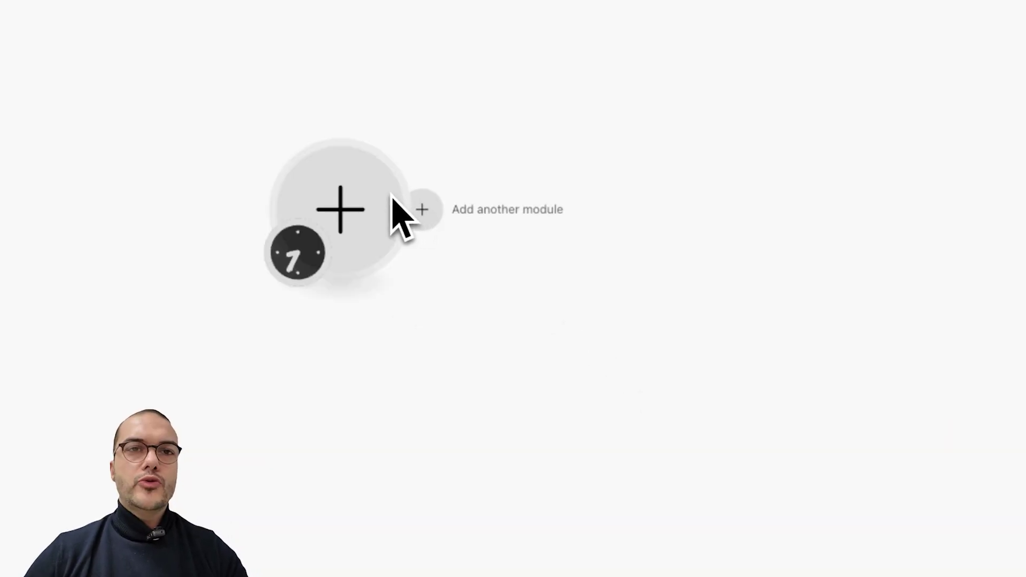
In the empty Make scenario, add the Notion Watch Database Items trigger as the first module.
click(366, 219)
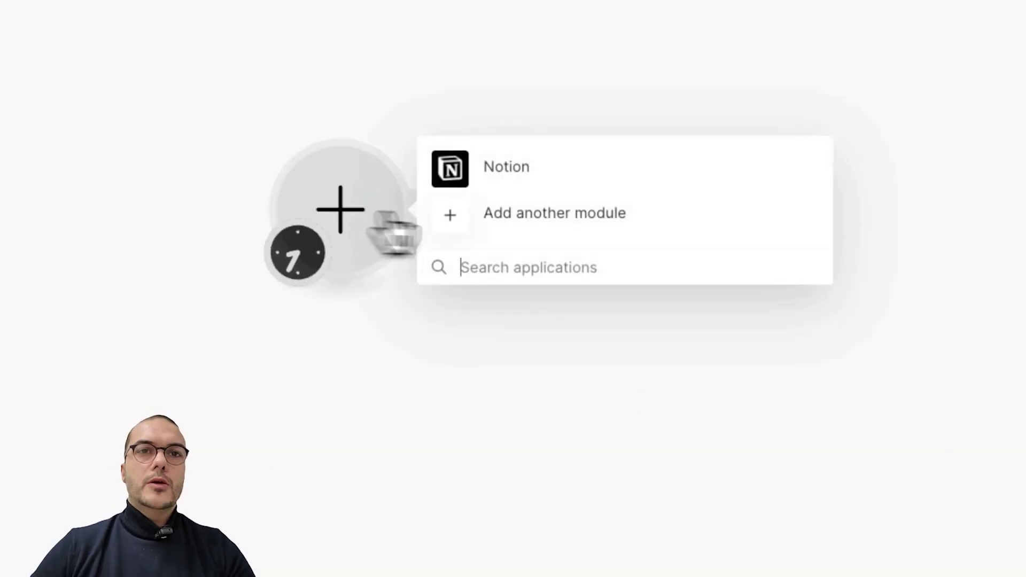
click(491, 170)
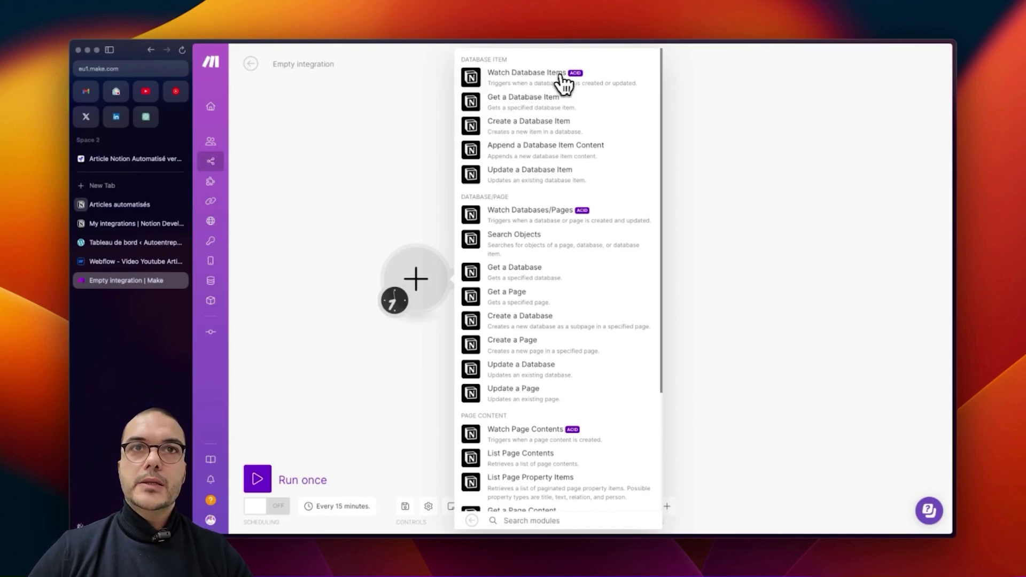
click(521, 80)
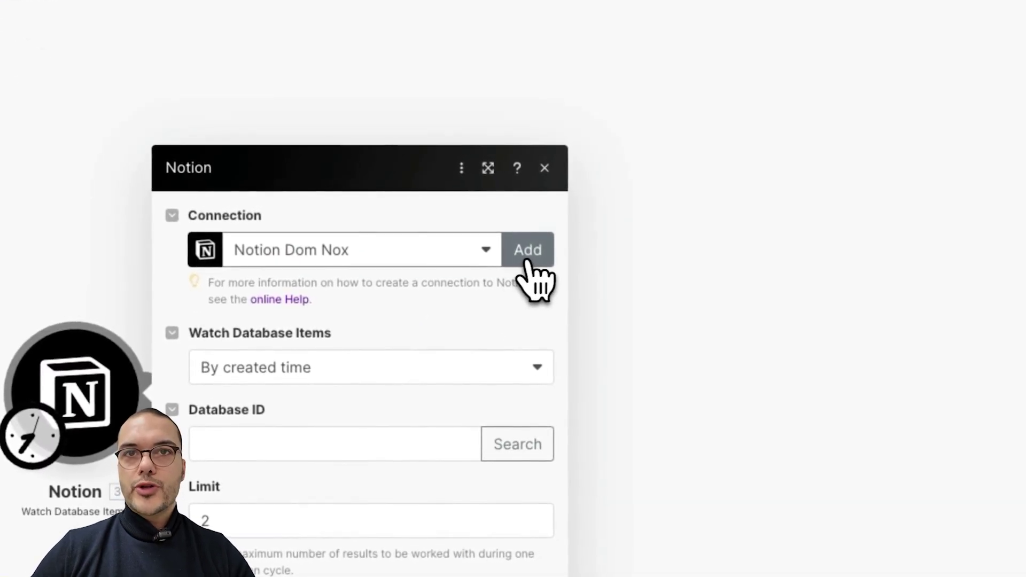
Start a new connection of type Notion Internal for the module, naming it with the owner's nickname followed by "Perso".
click(485, 165)
click(668, 255)
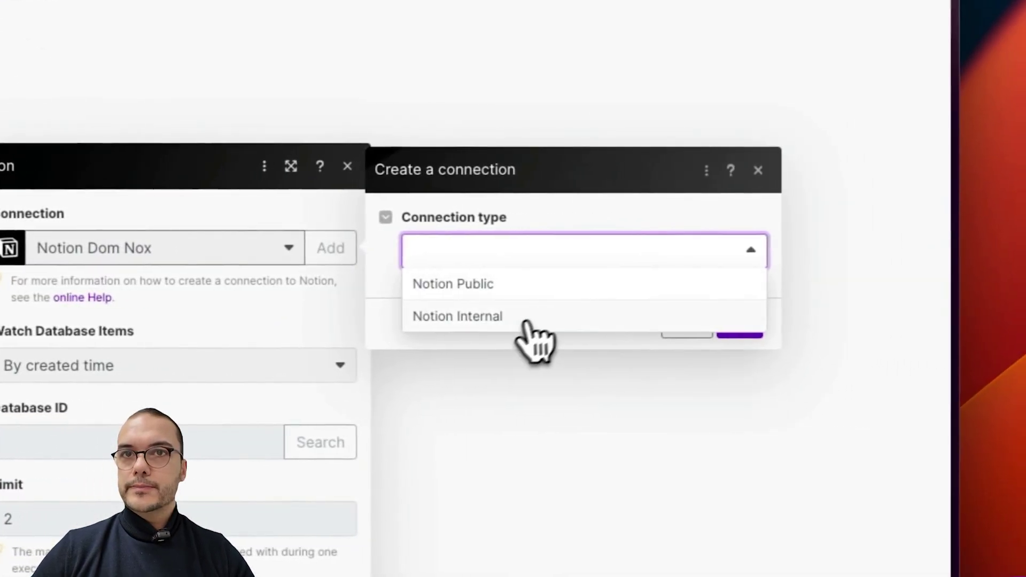
click(508, 326)
click(552, 252)
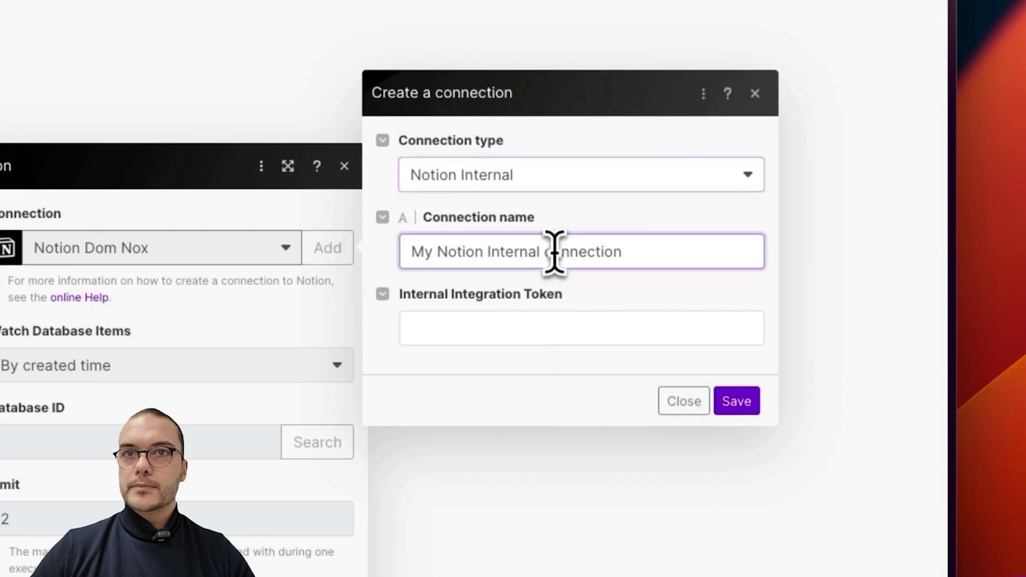
triple_click(556, 251)
text(Dom Perso)
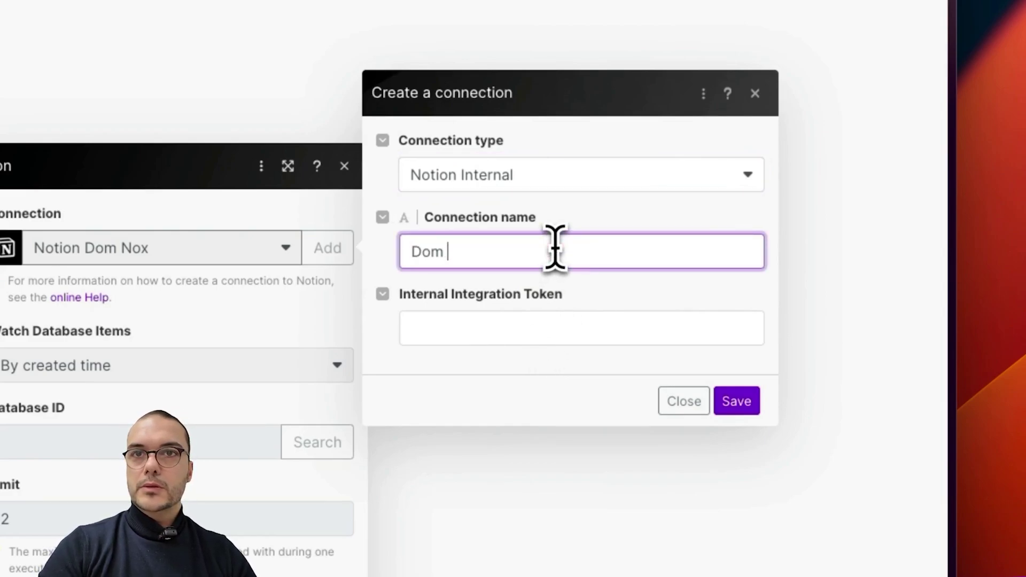
key(Tab)
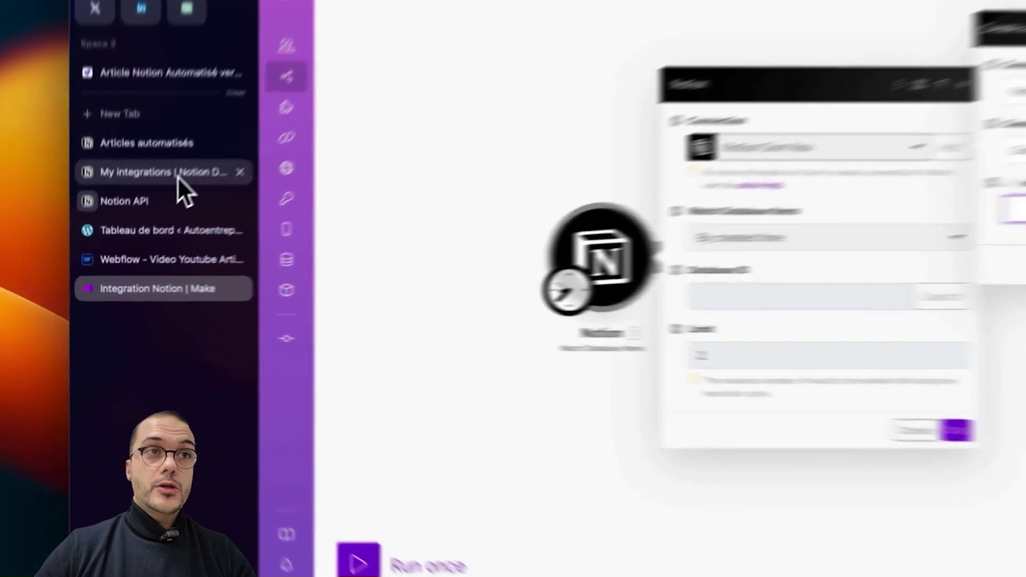
Switch to Notion's My integrations page, start a new integration and set its associated workspace to the owner's personal workspace.
click(140, 227)
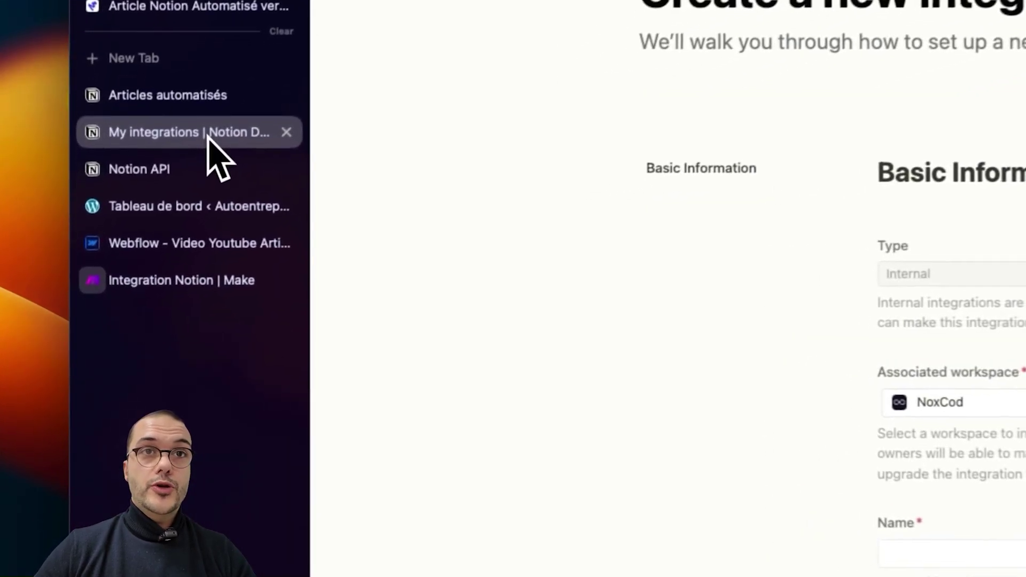
click(448, 57)
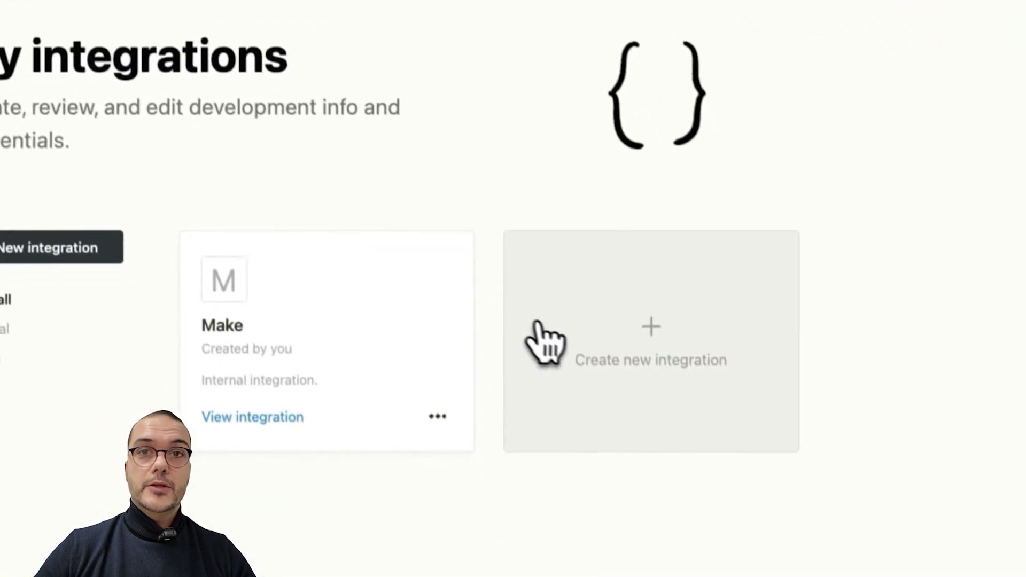
click(536, 323)
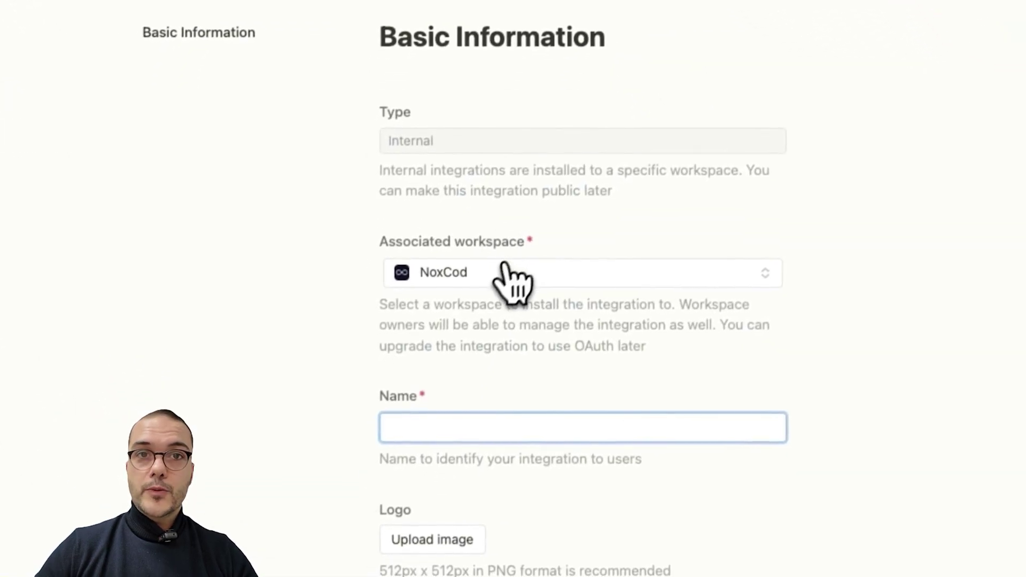
click(497, 278)
click(584, 336)
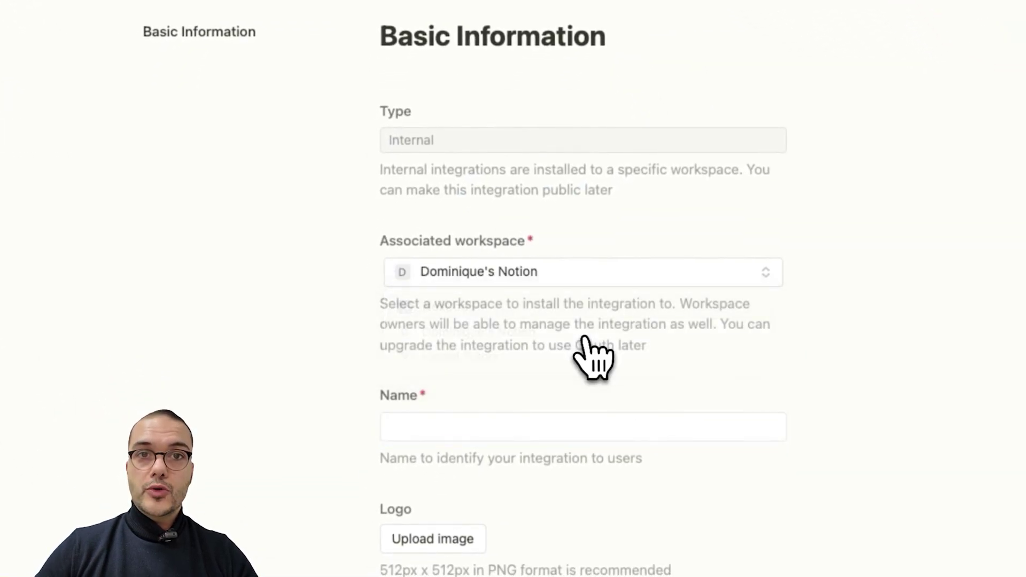
Name the new integration with the owner's nickname followed by "Perso" and submit it.
scroll(481, 385, down, 5)
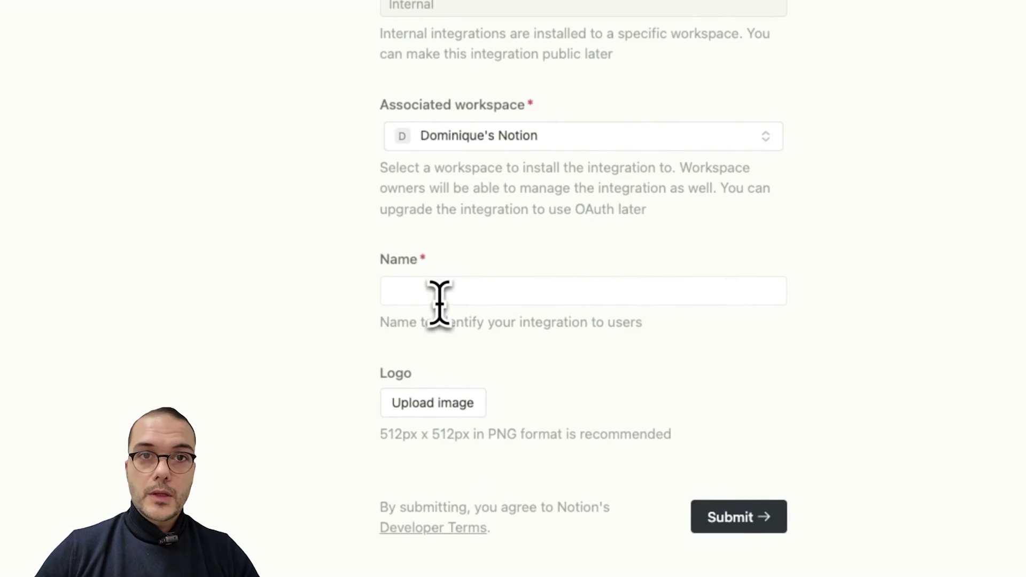
click(439, 294)
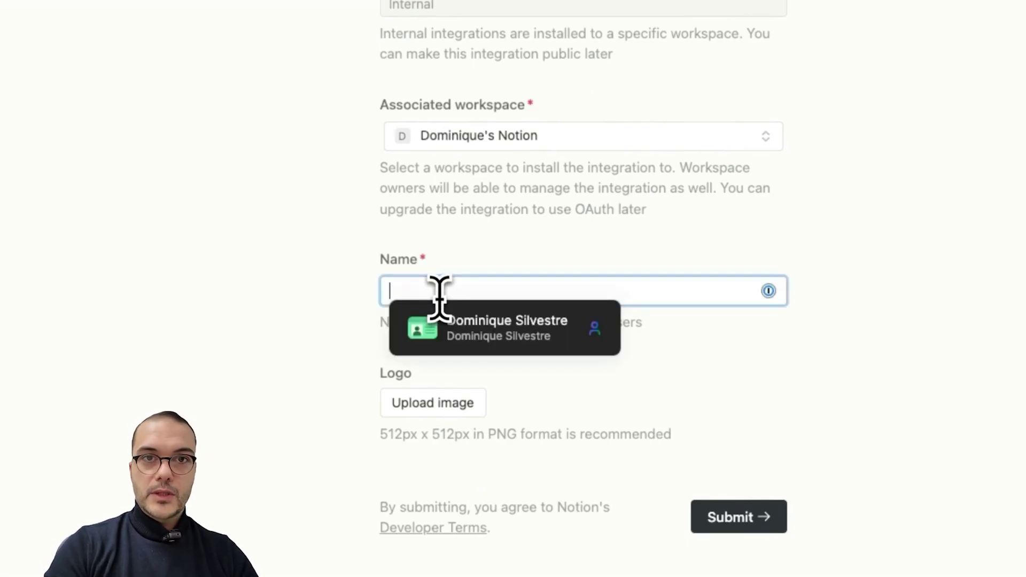
text(Dom p)
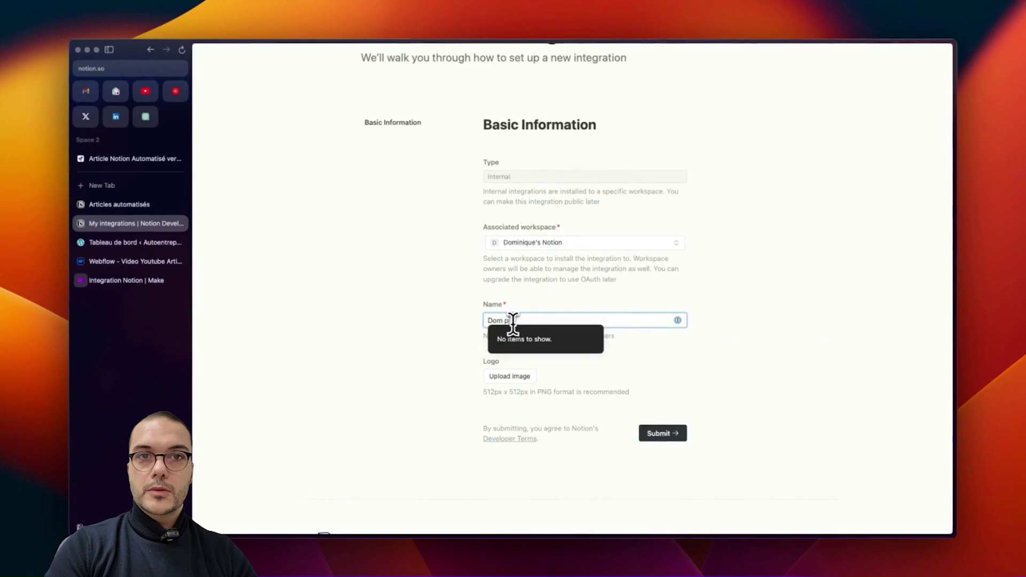
key(BackSpace)
text(P)
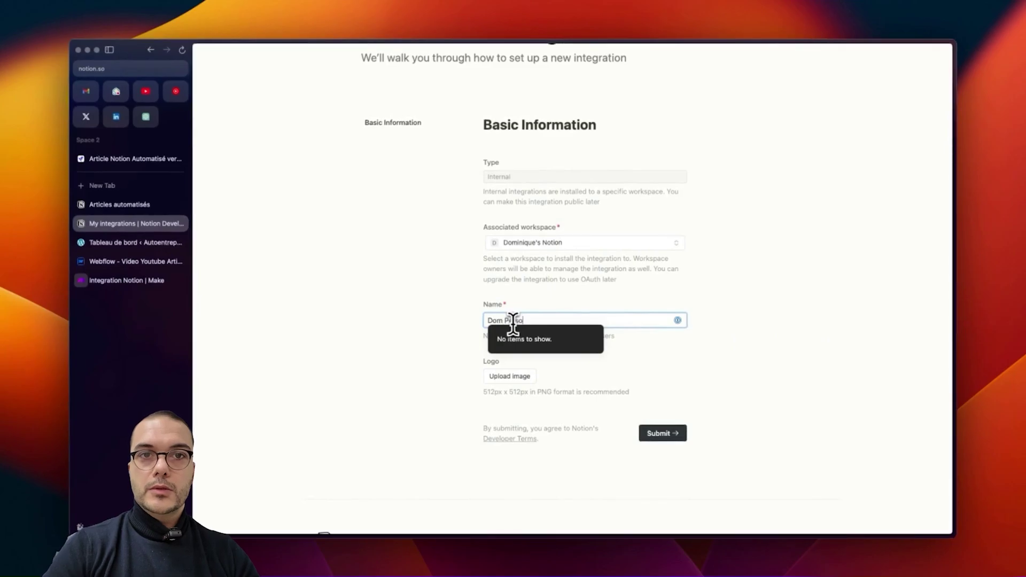
text(erso)
click(662, 433)
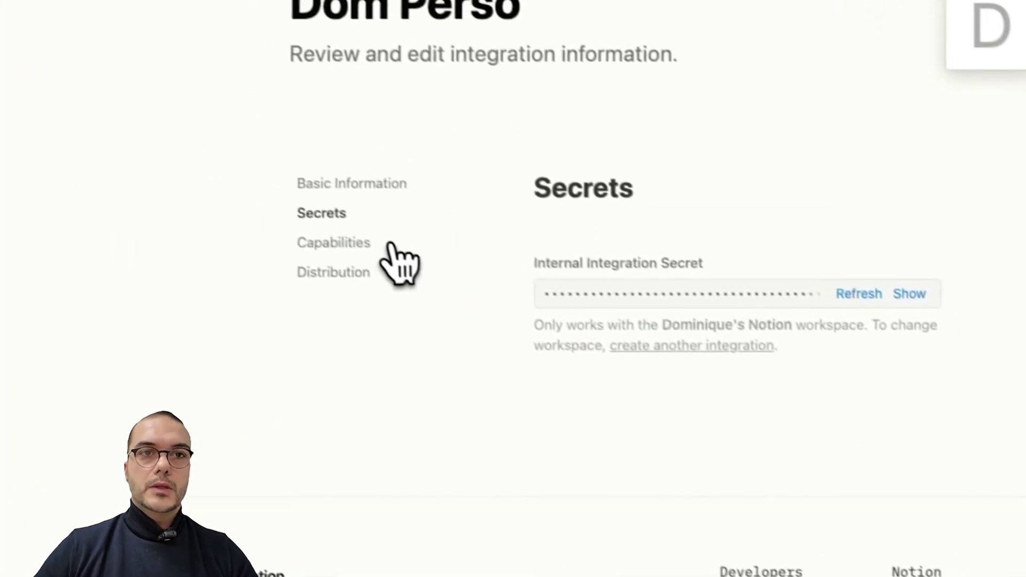
Set the new integration's user capability to Read user information including email addresses, save it, and review its content capabilities.
click(359, 257)
scroll(588, 326, down, 8)
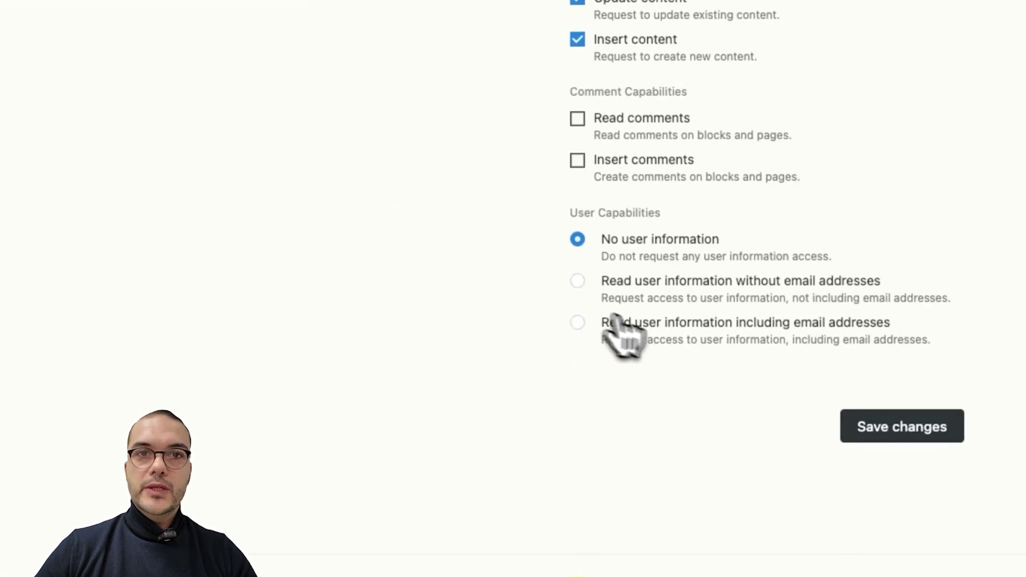
click(668, 340)
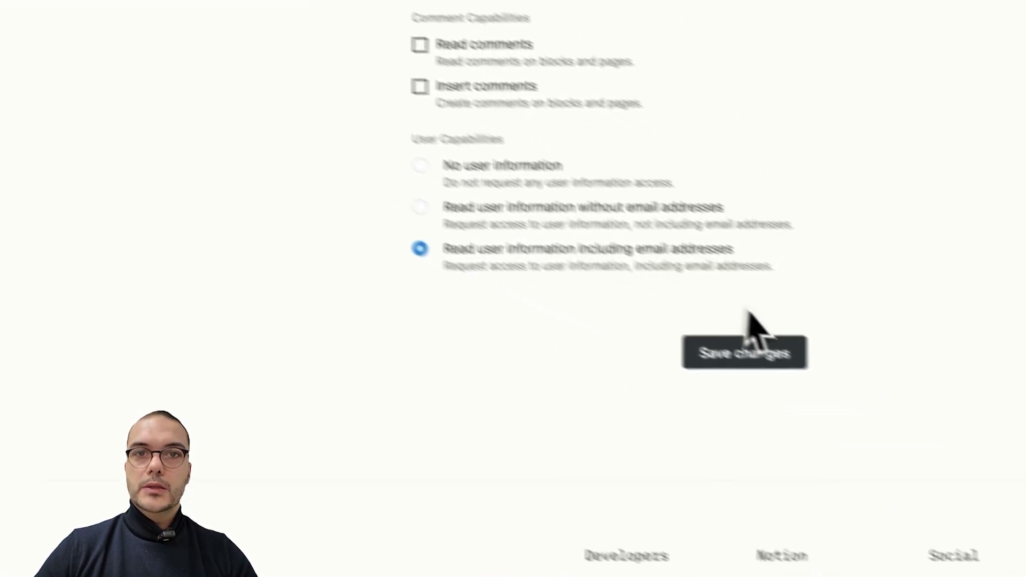
click(662, 336)
scroll(339, 167, up, 4)
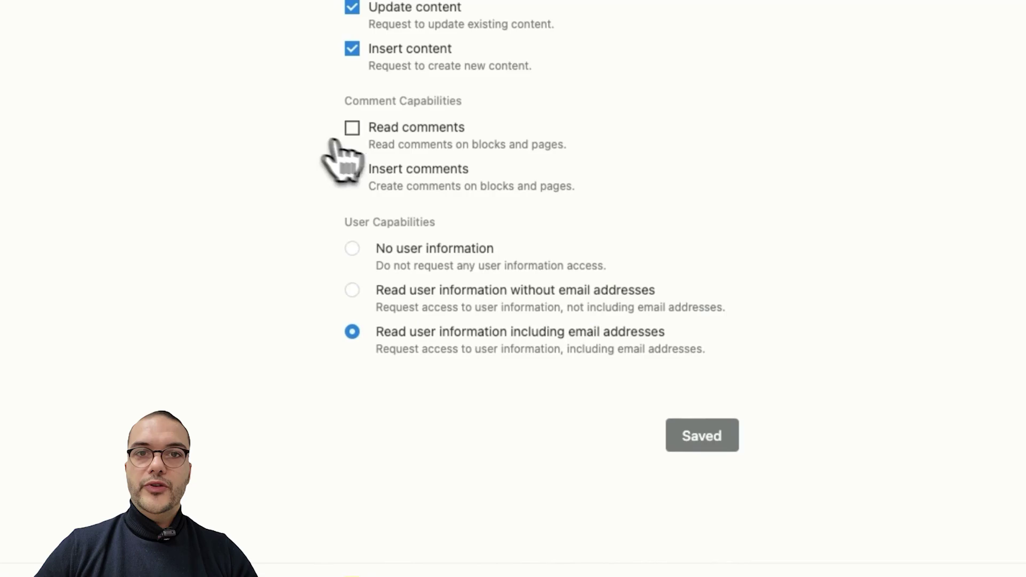
scroll(435, 280, up, 3)
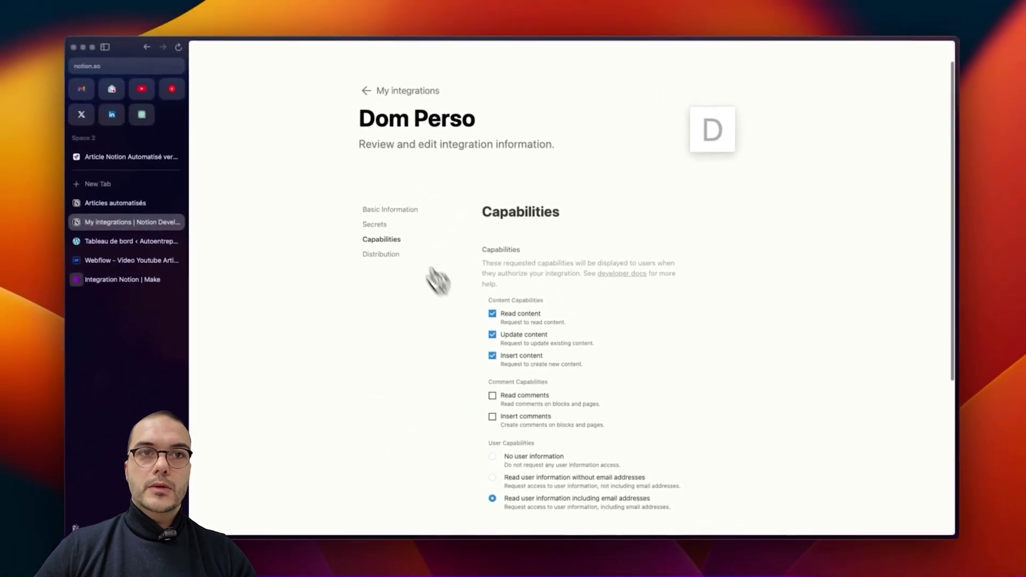
scroll(495, 261, down, 1)
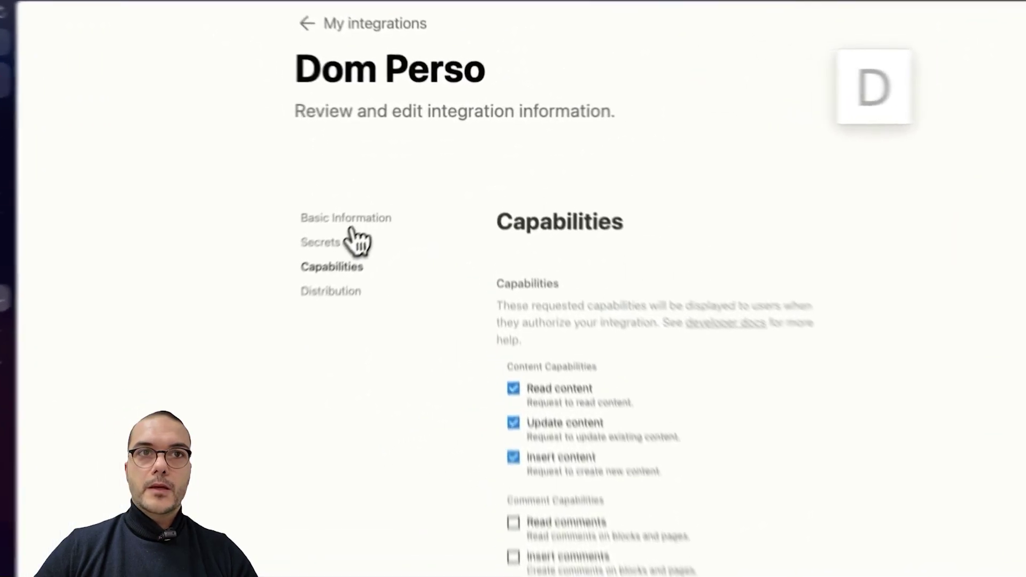
Paste the integration's internal secret as the Internal Integration Token of the Notion connection in Make, and run an unfiltered database search.
click(353, 238)
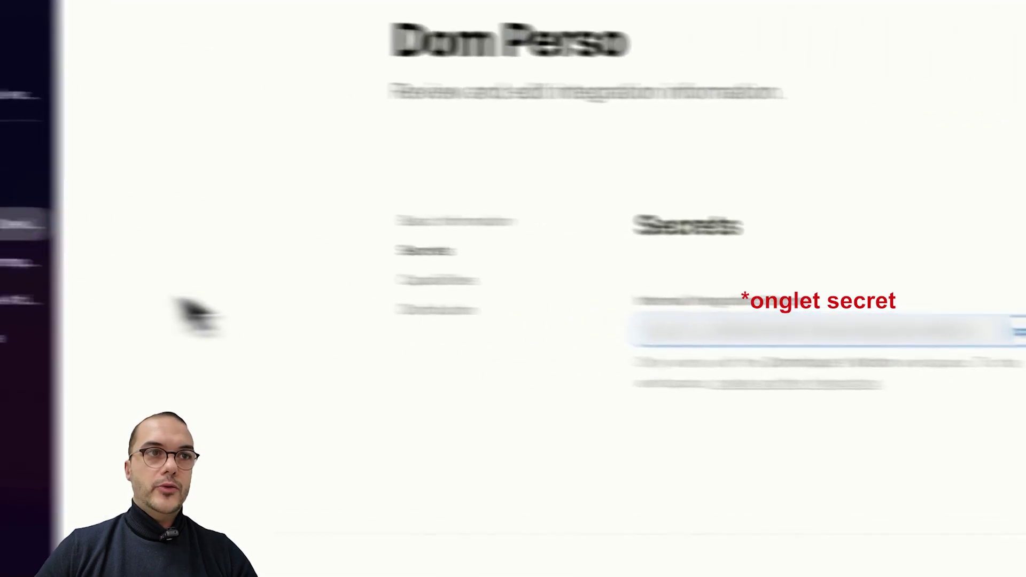
click(152, 319)
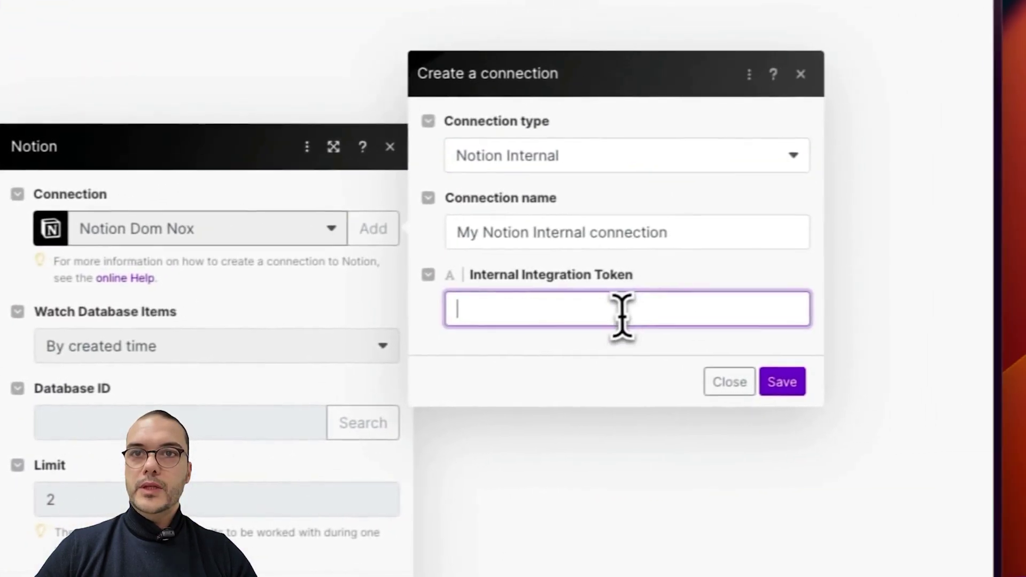
key(super+v)
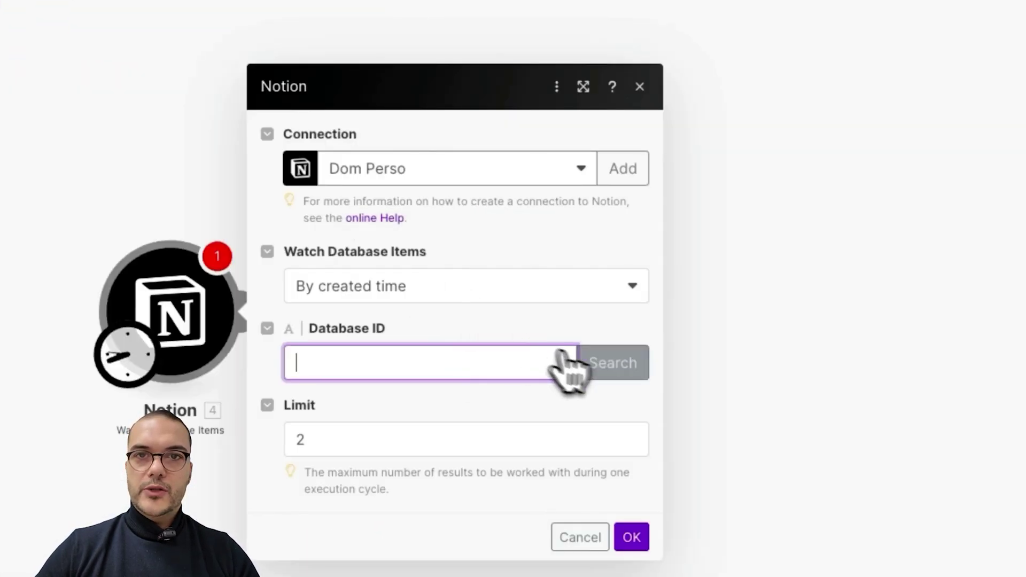
click(615, 367)
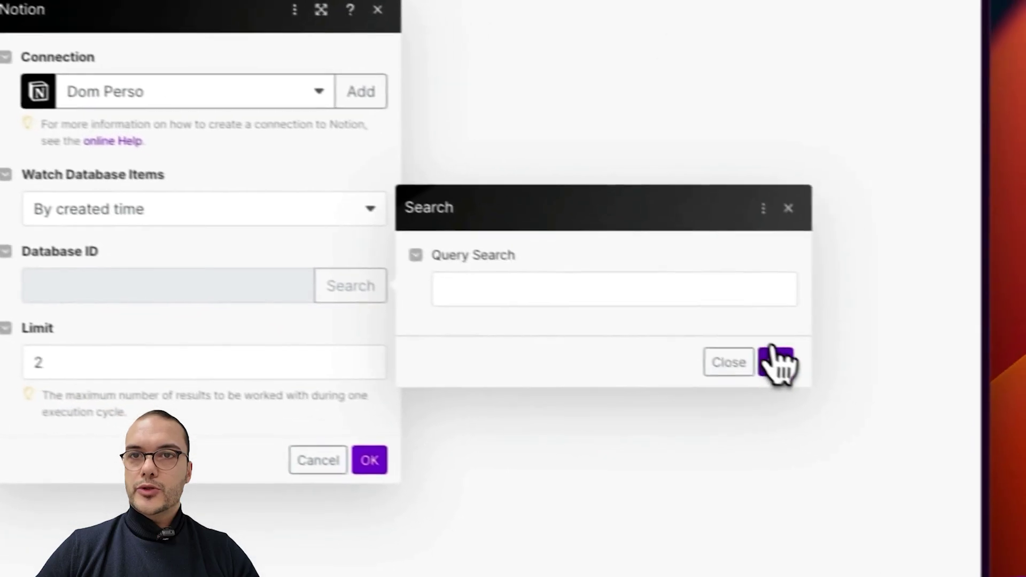
click(1024, 439)
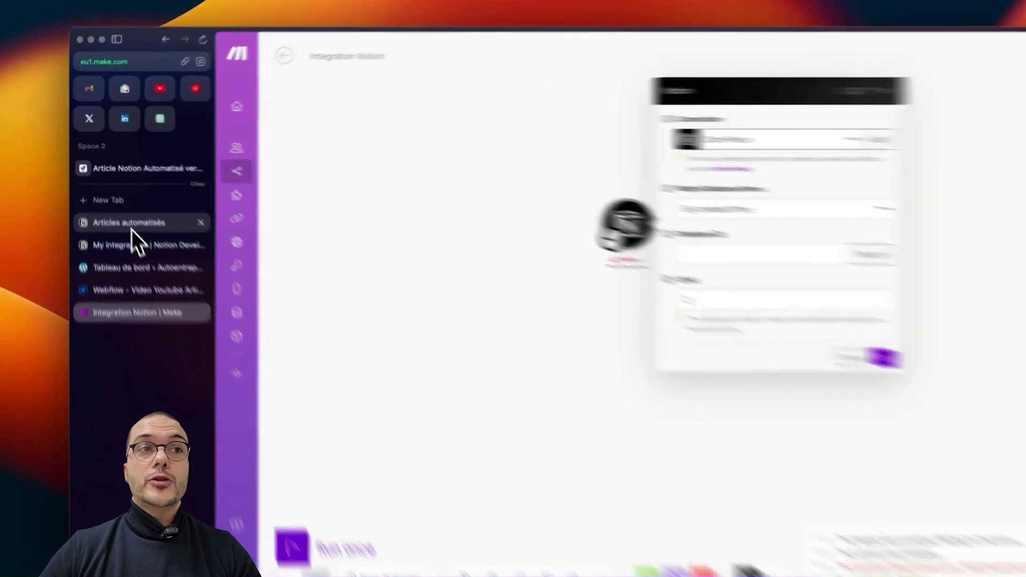
Switch to the Articles automatisés database in Notion and grant the newly created Perso integration access through Add connections.
click(122, 209)
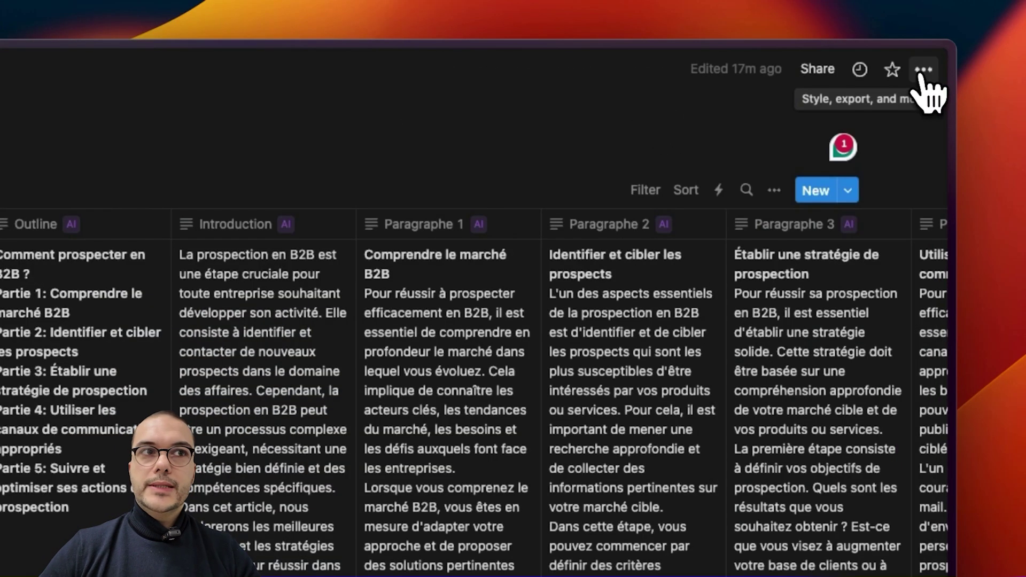
click(922, 71)
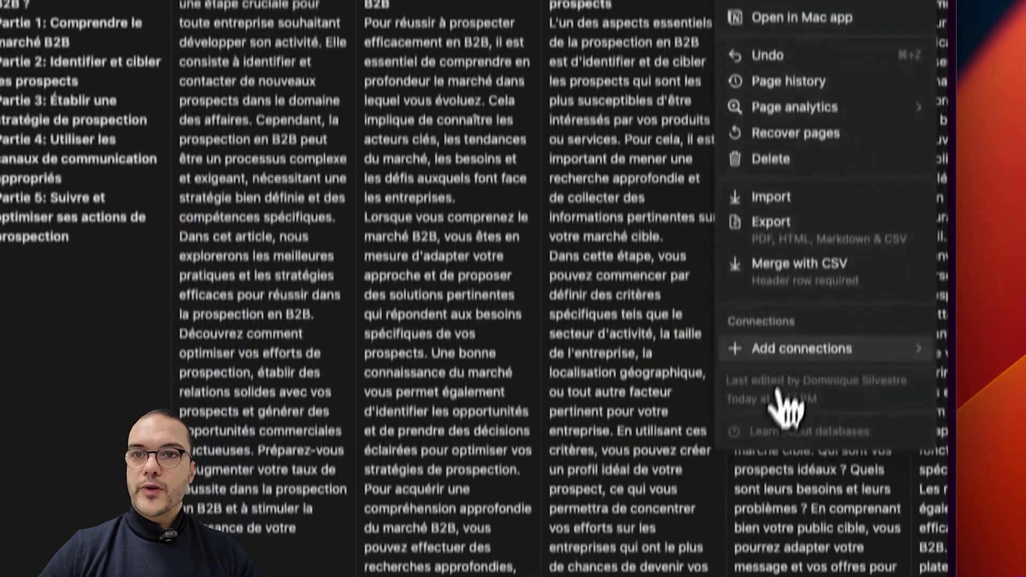
click(791, 349)
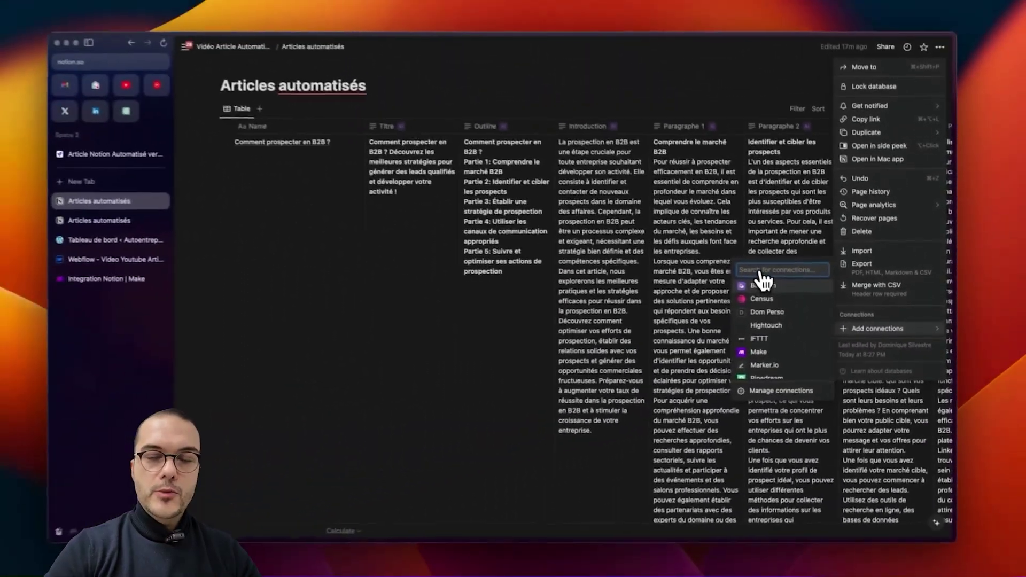
text(dom)
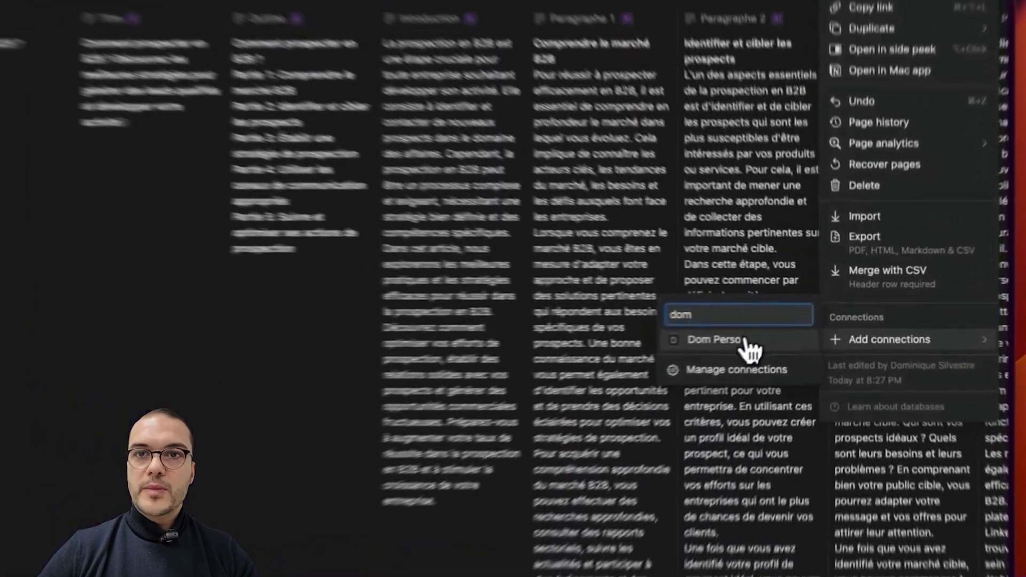
click(771, 328)
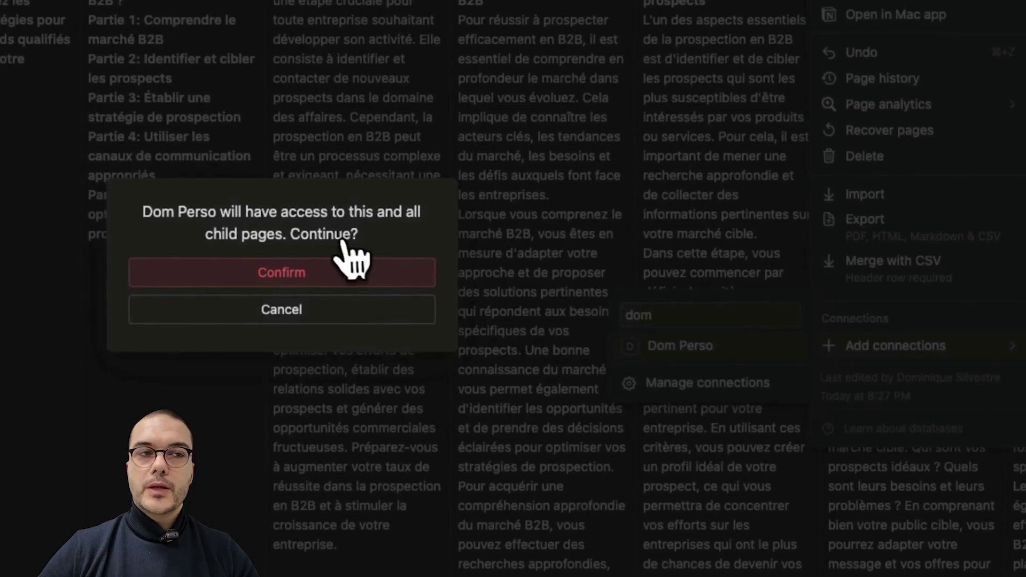
click(400, 270)
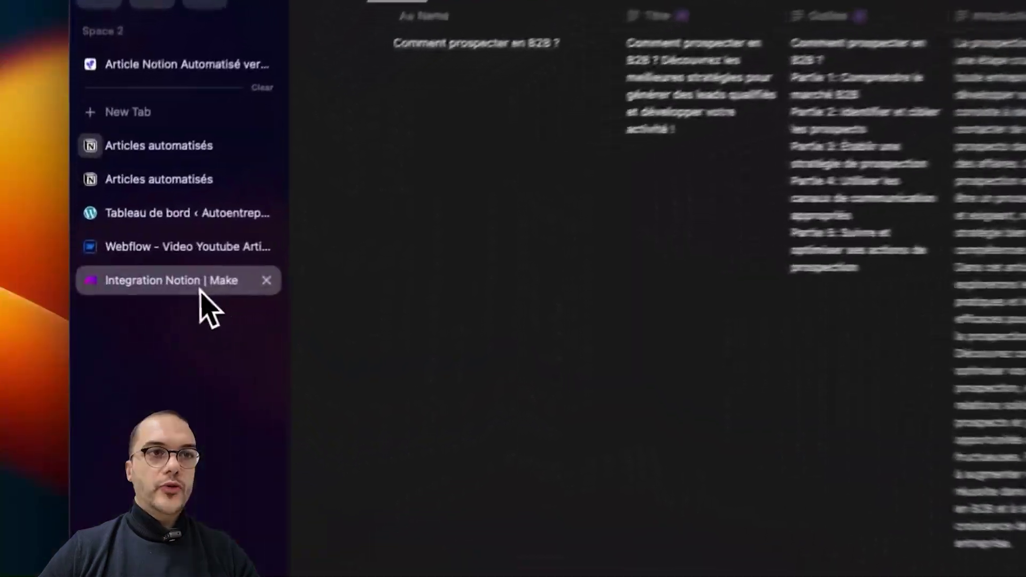
Back in Make, search for databases without a query and choose the shared articles database for the Watch Database Items module.
click(202, 288)
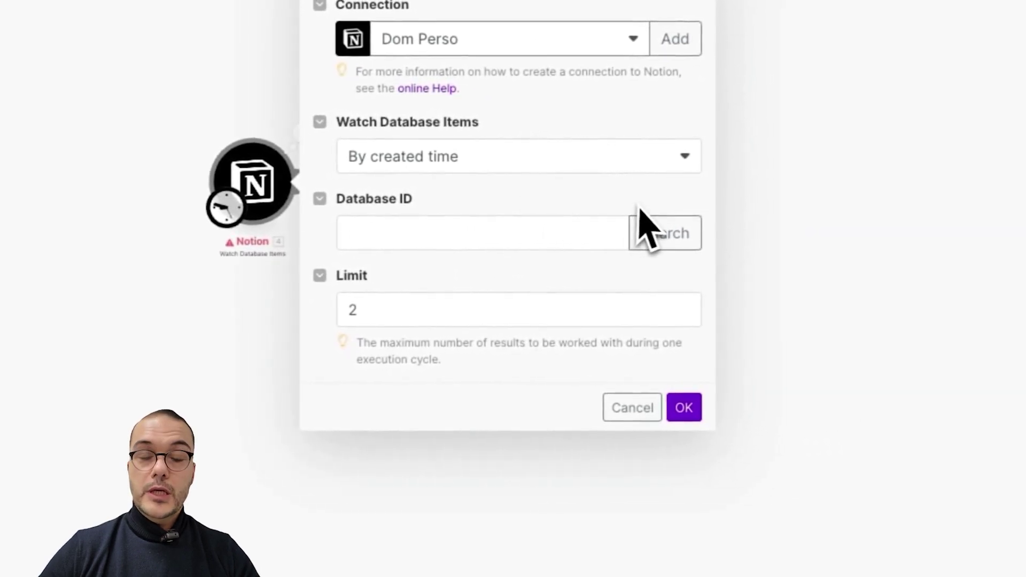
click(686, 242)
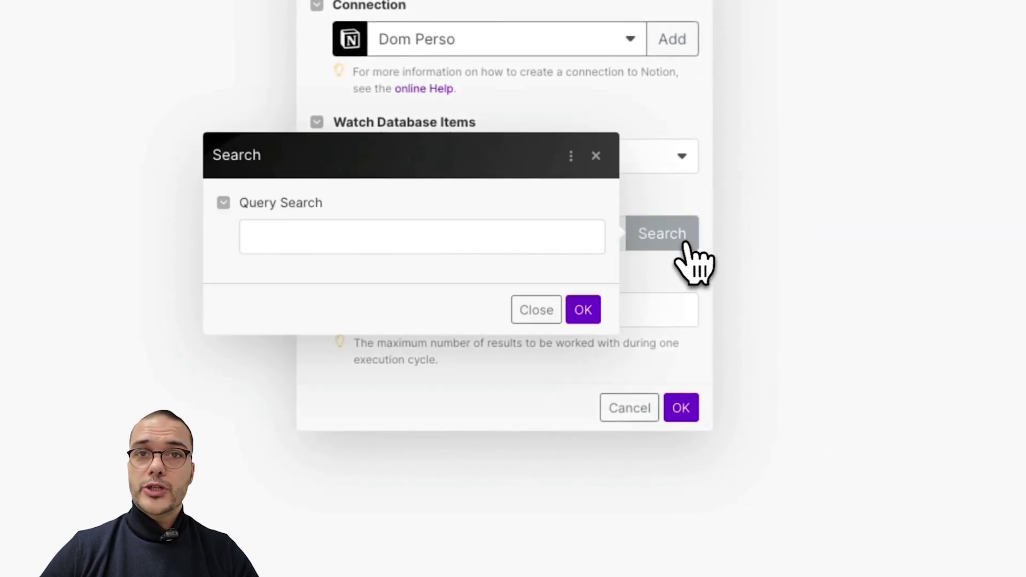
click(585, 312)
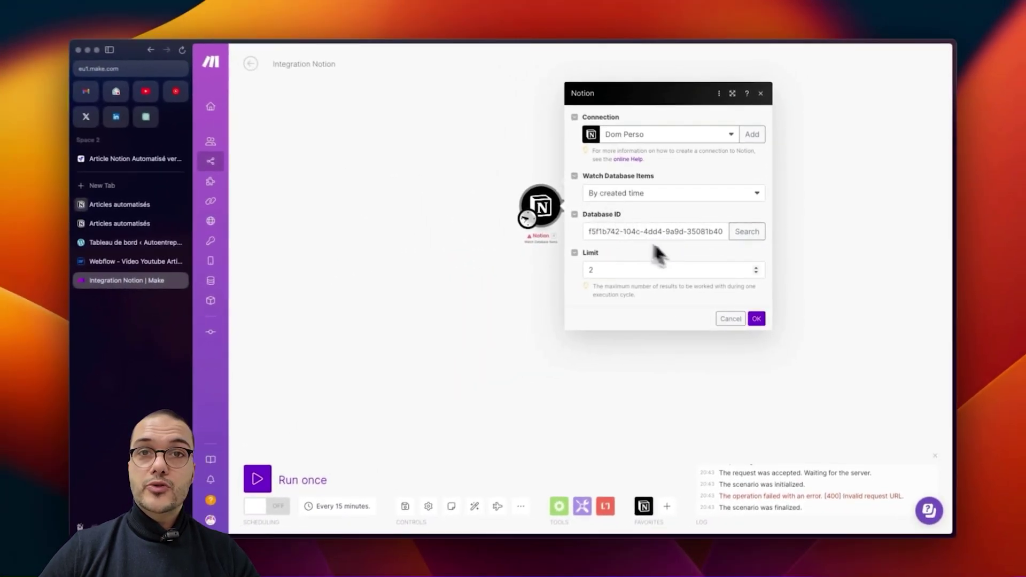
click(562, 187)
Run only the Notion module and examine the bundles in its output.
right_click(550, 205)
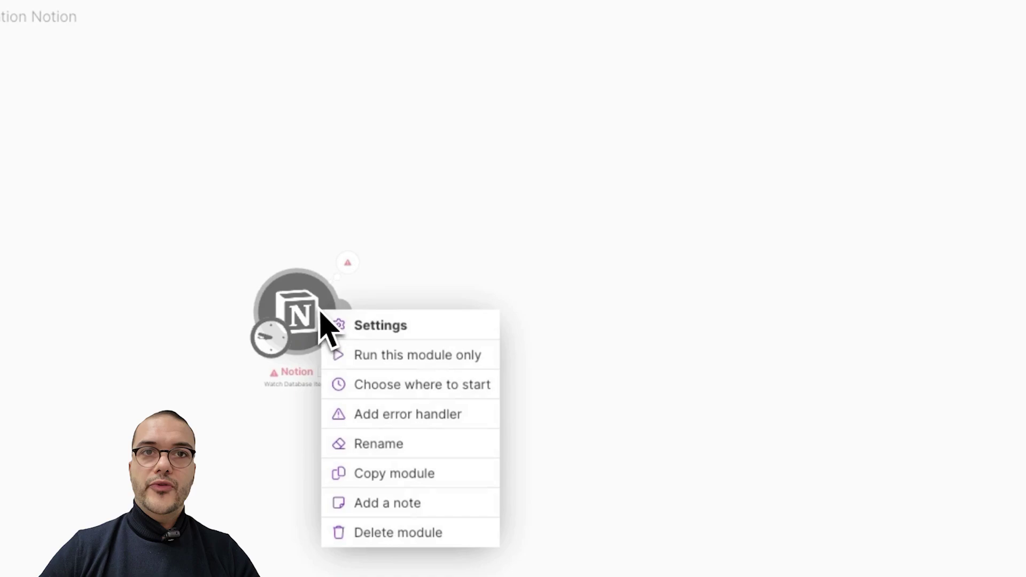
click(405, 353)
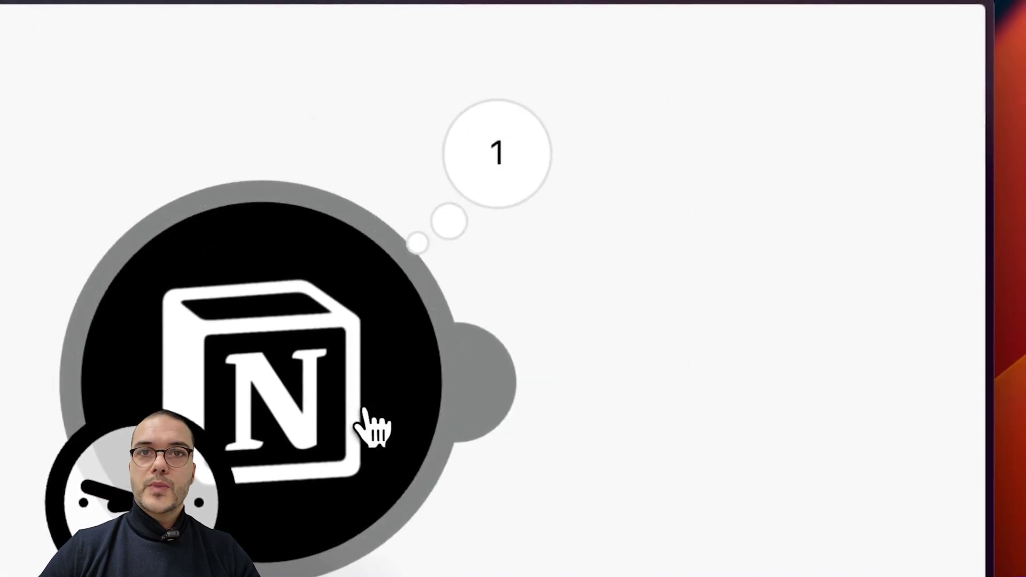
click(534, 184)
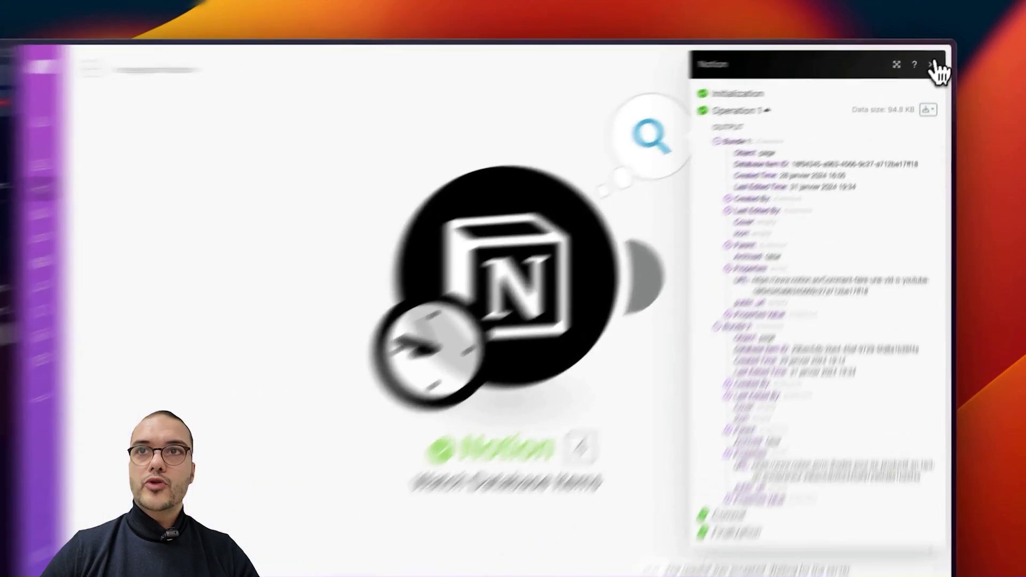
click(935, 59)
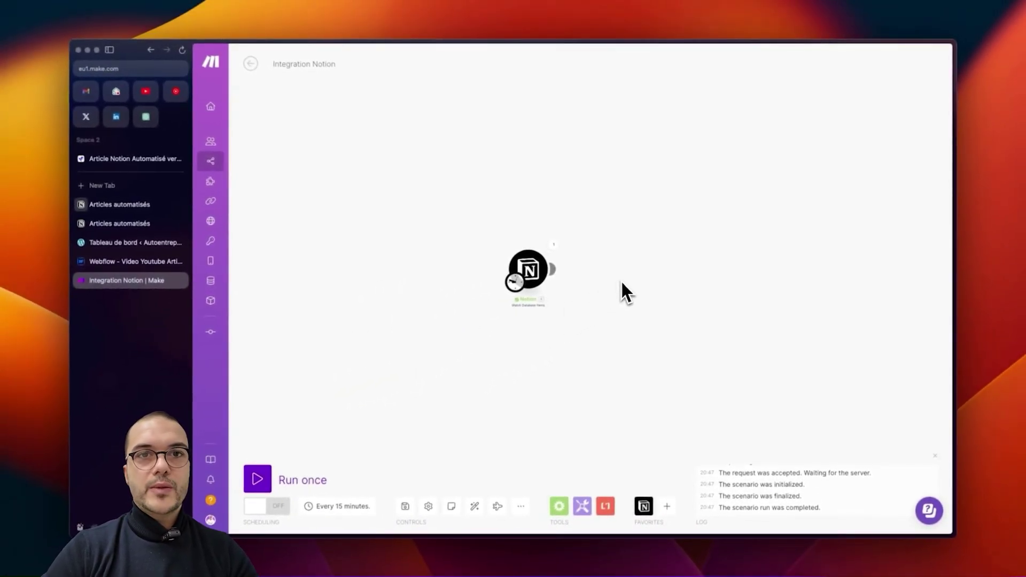
Add a WordPress Create a Post module to the scenario and link it after the Notion module.
scroll(620, 280, up, 5)
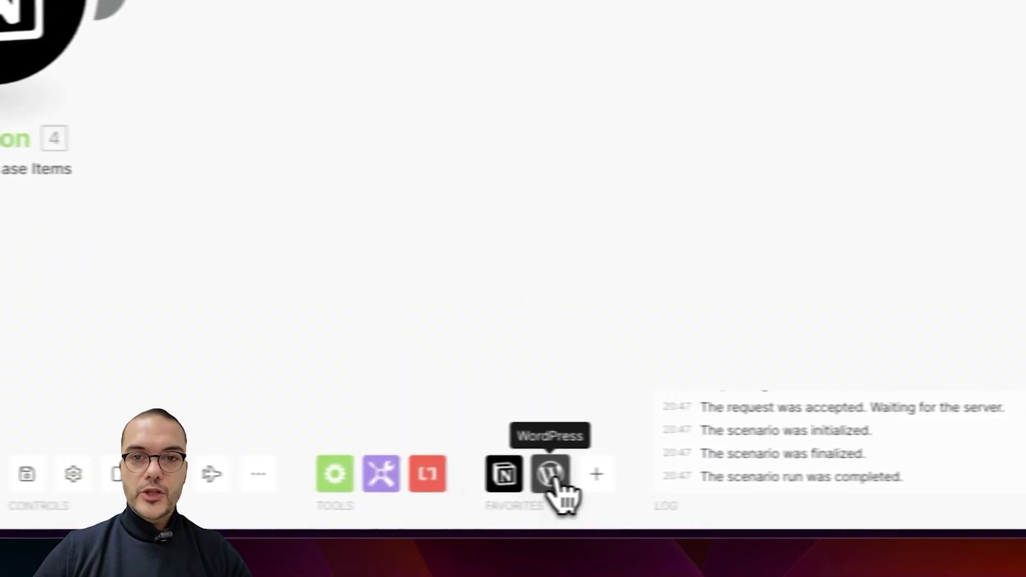
click(662, 474)
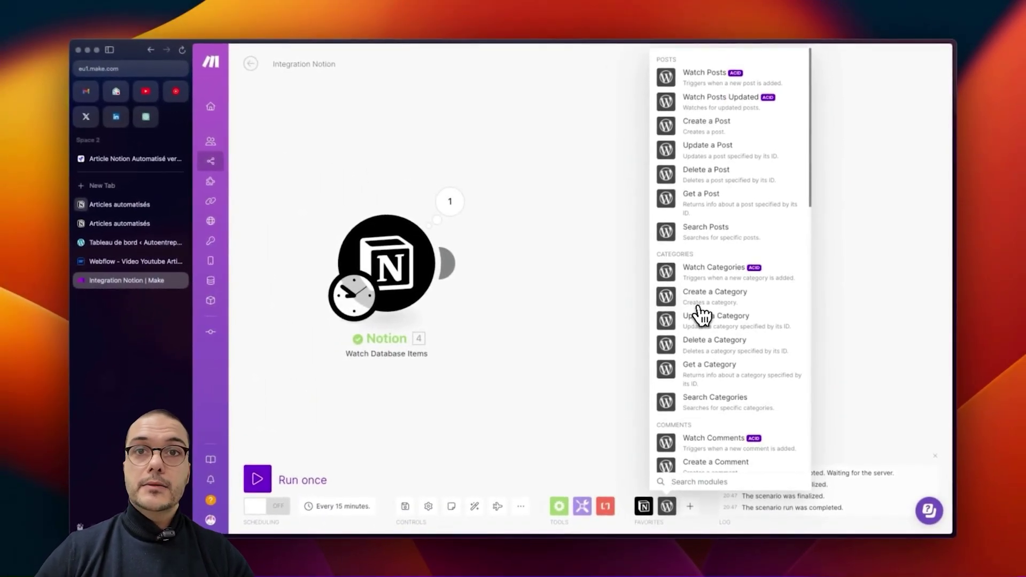
click(706, 122)
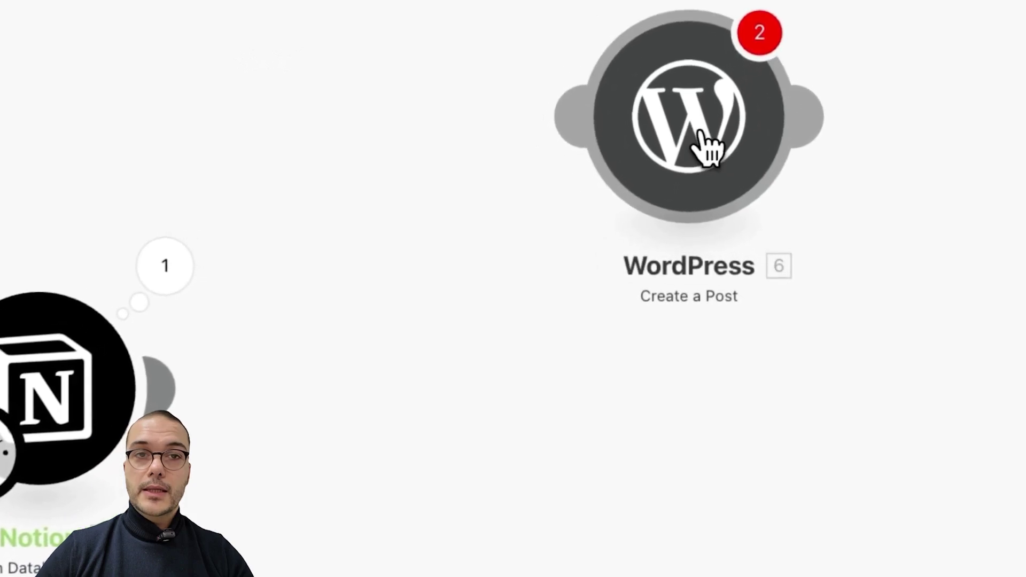
drag(306, 466, 449, 398)
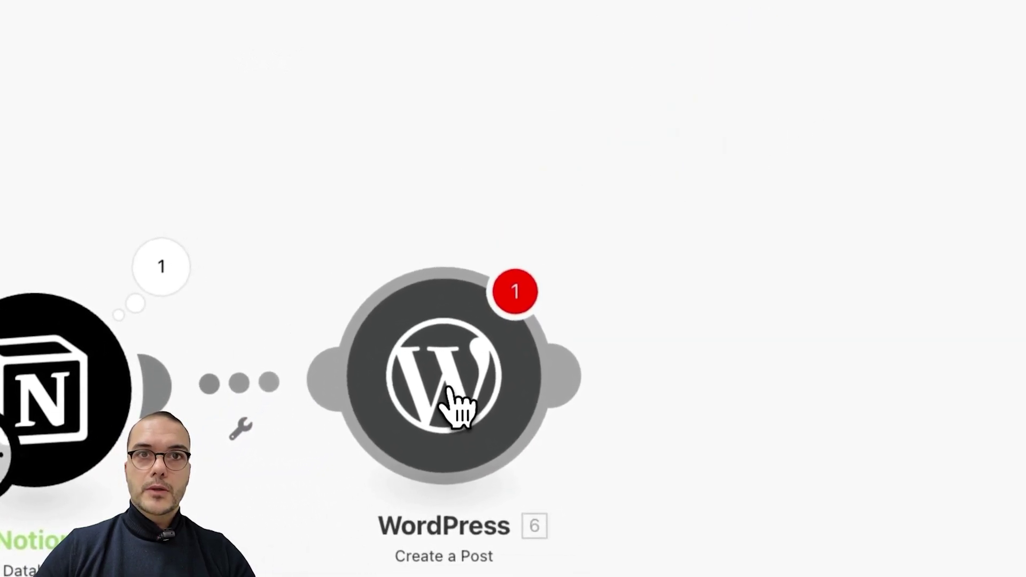
Start creating a new connection in the WordPress module's settings.
click(449, 399)
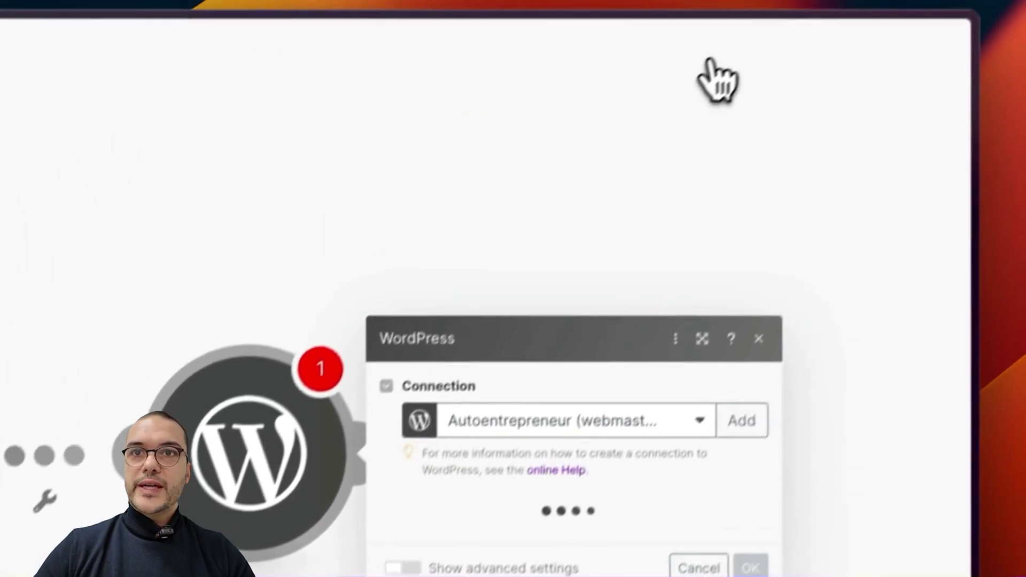
click(742, 421)
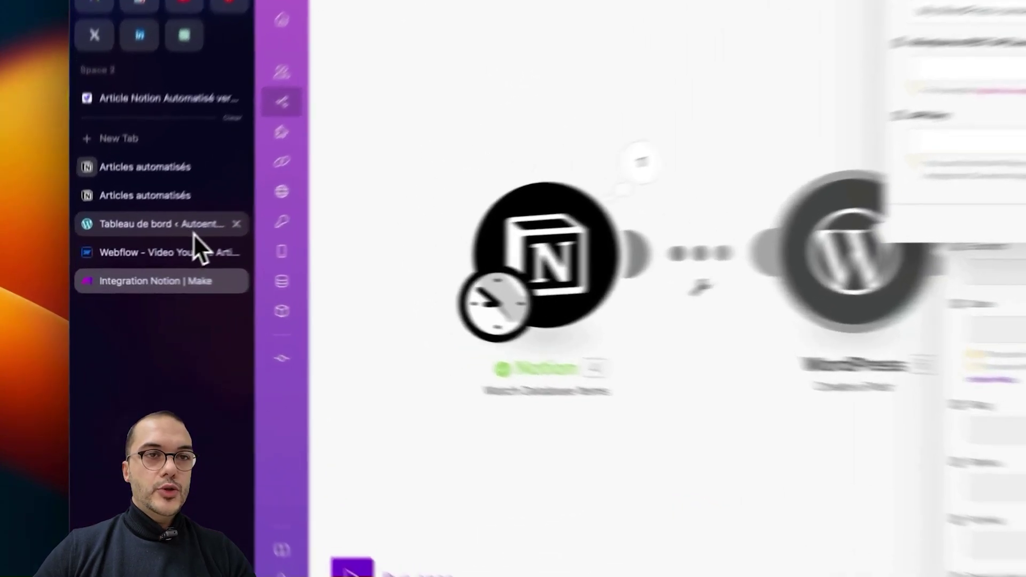
Switch to the WordPress dashboard and search for "make integromat" among the extensions that can be added.
click(139, 243)
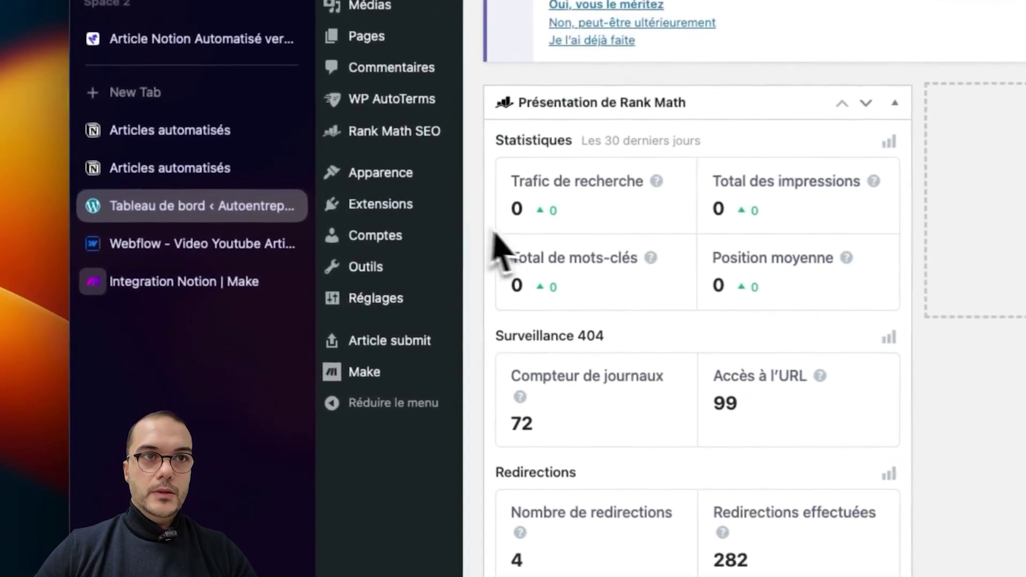
mouse_move(453, 211)
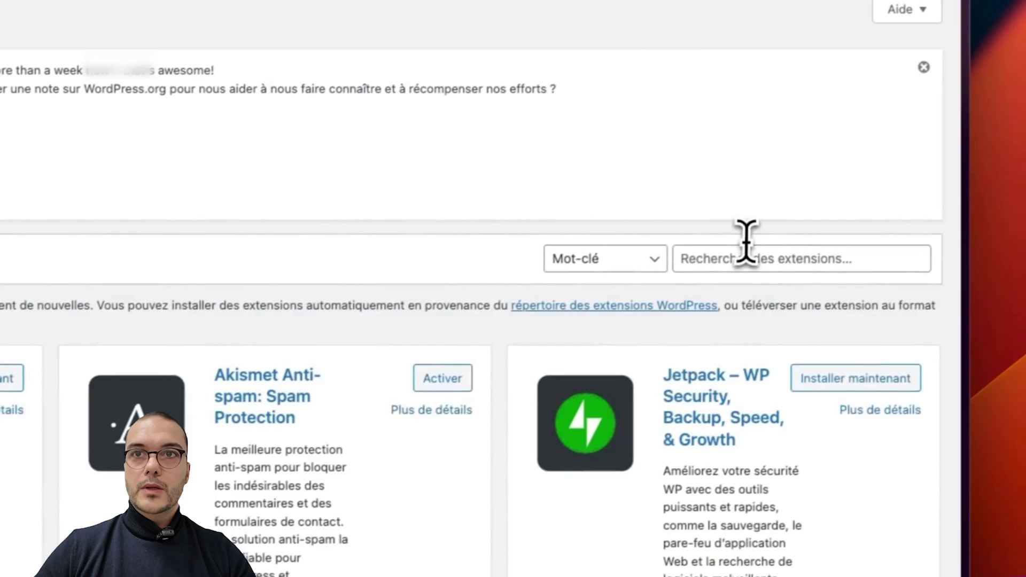
click(734, 262)
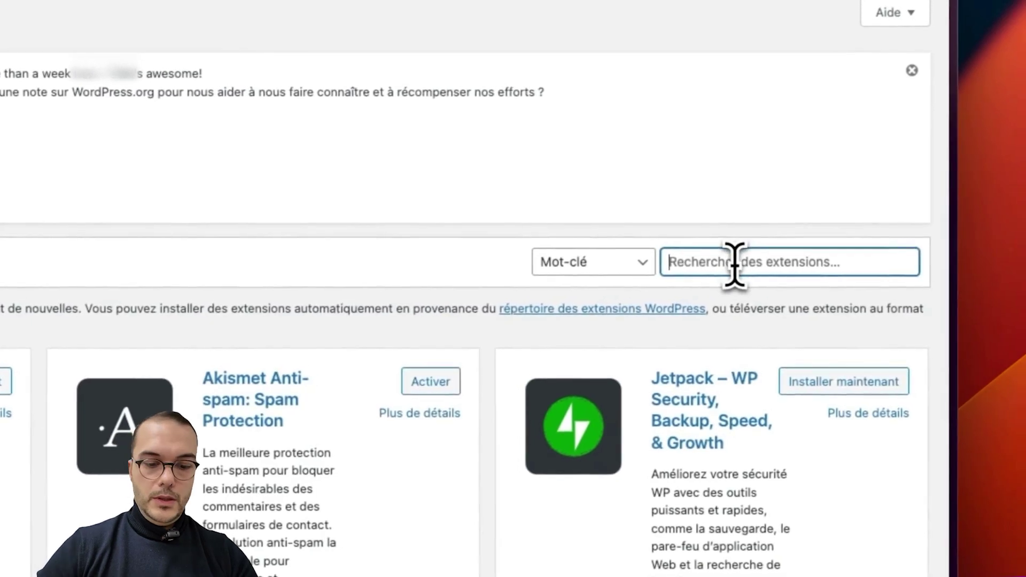
text(make integromat)
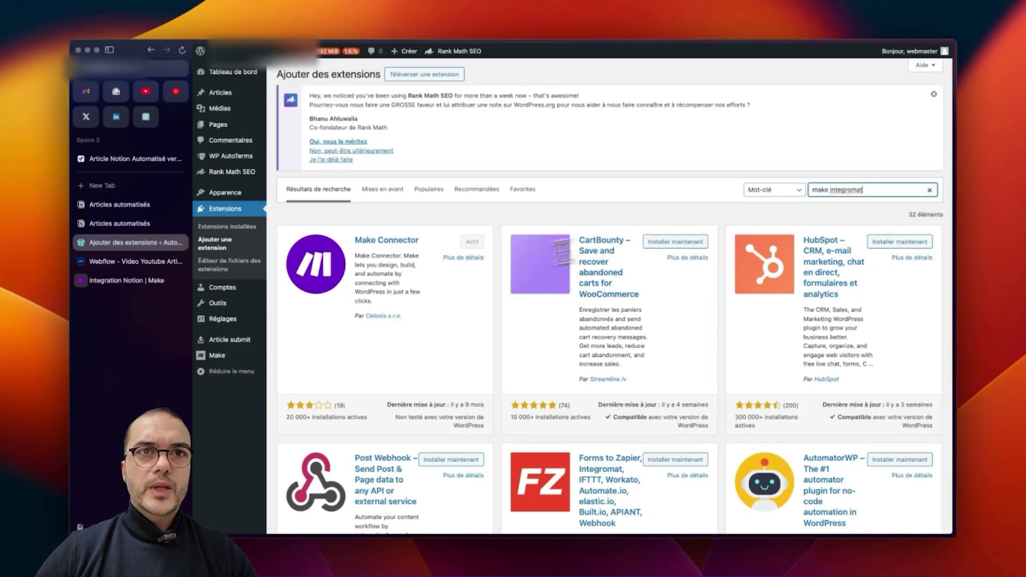
Open the Make plugin's settings page to locate the API key, and return to the WordPress connection form in Make.
mouse_move(224, 357)
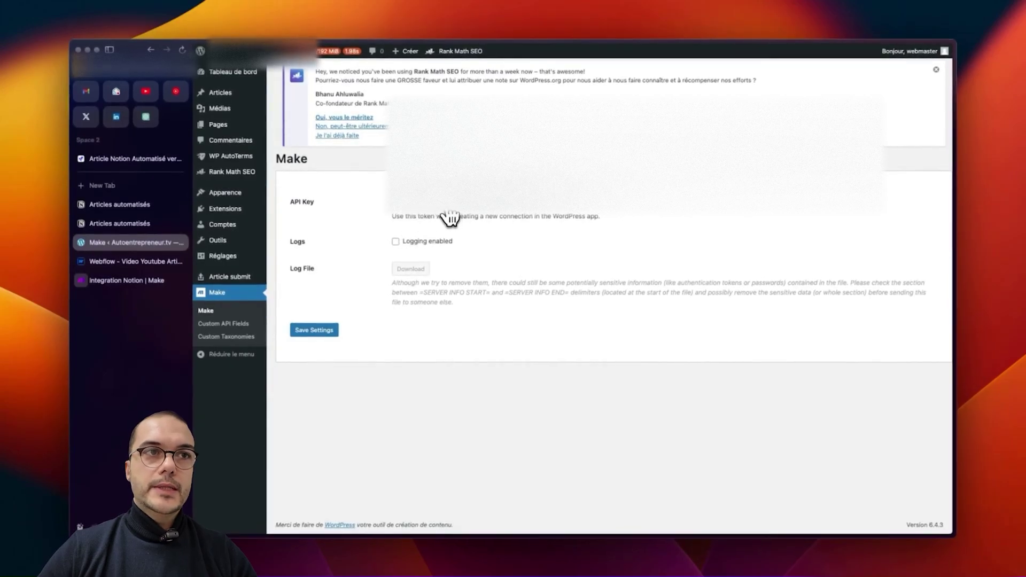
click(120, 279)
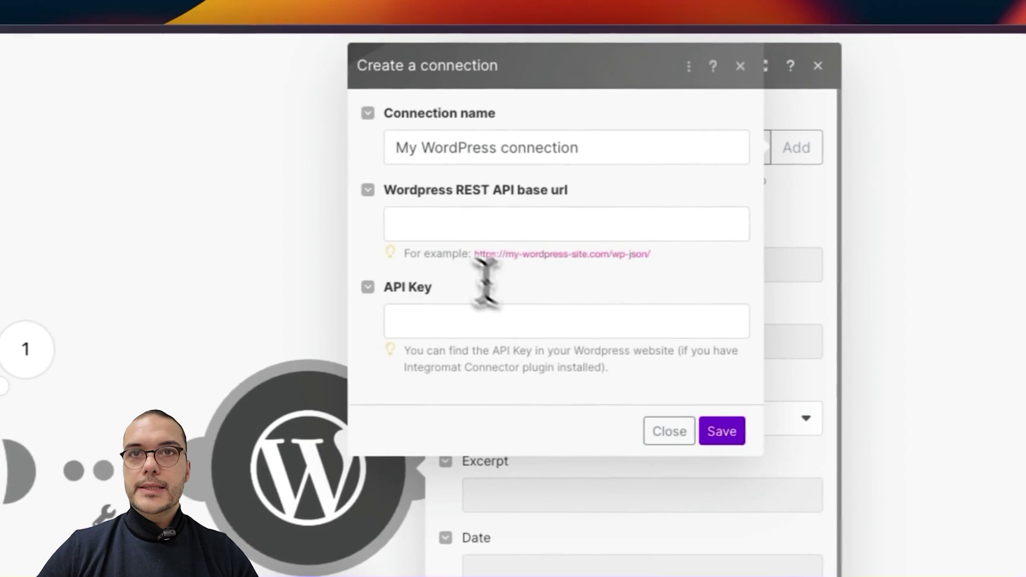
Leave the new WordPress connection form unsaved and use the existing Autoentrepreneur connection for the post module.
click(552, 316)
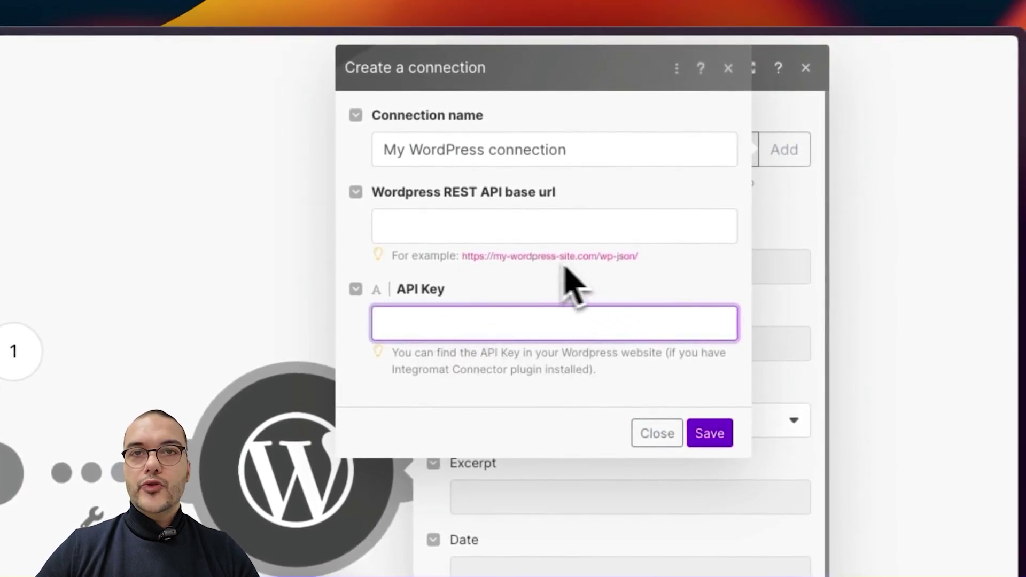
click(454, 230)
click(495, 321)
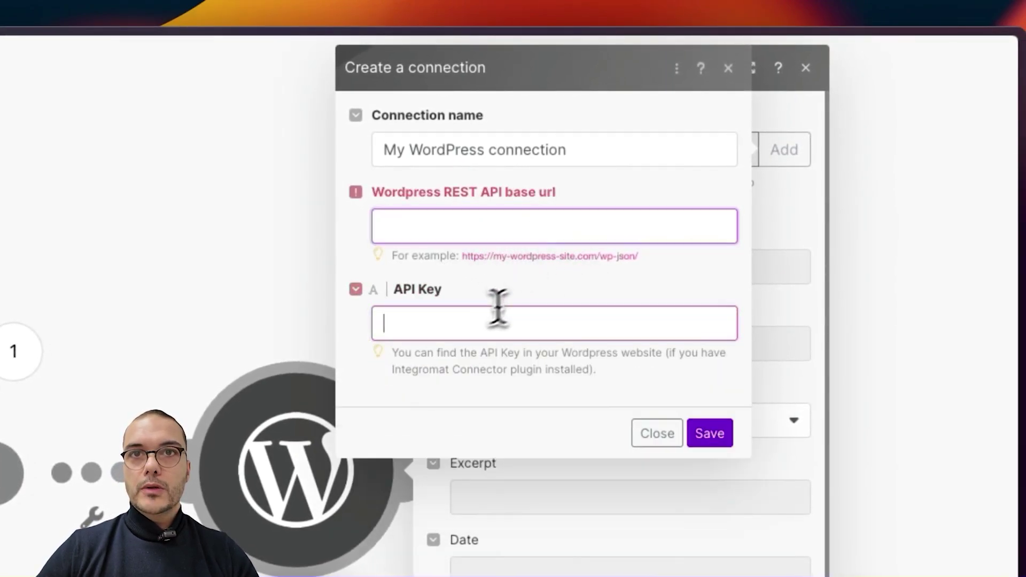
click(645, 297)
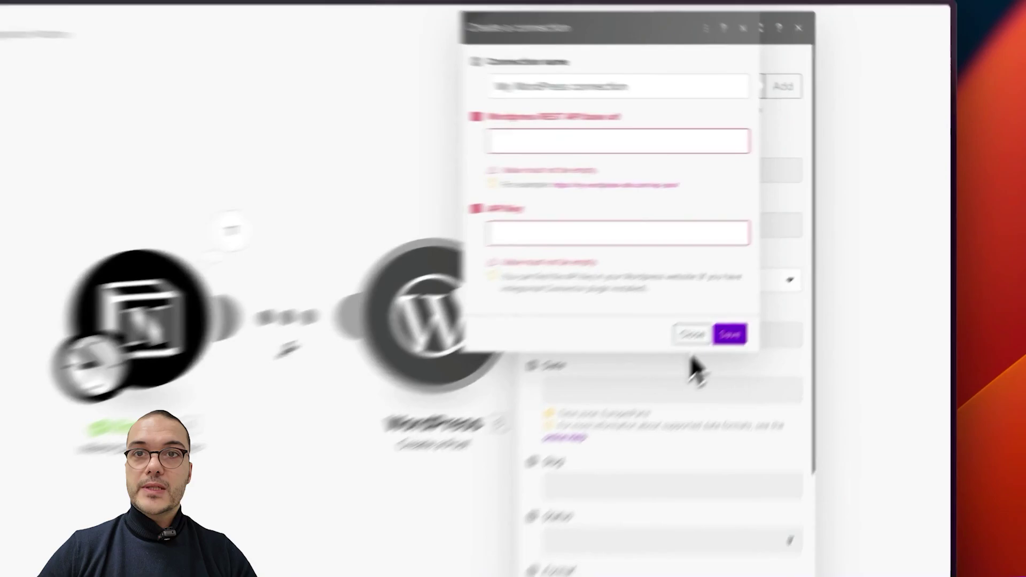
click(772, 274)
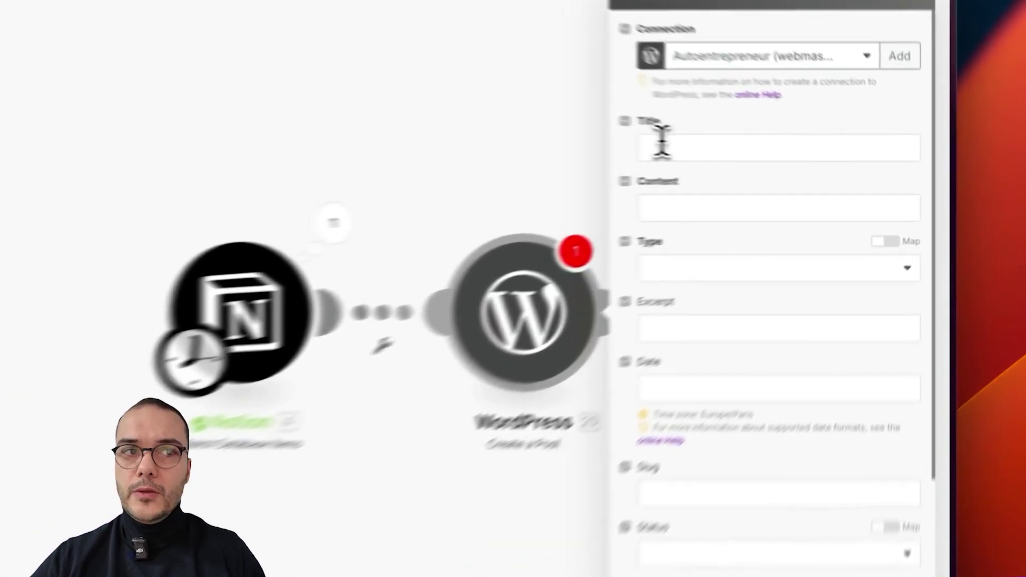
Map the WordPress post's Title to the Plain Text of the Notion TItre[] property.
click(768, 156)
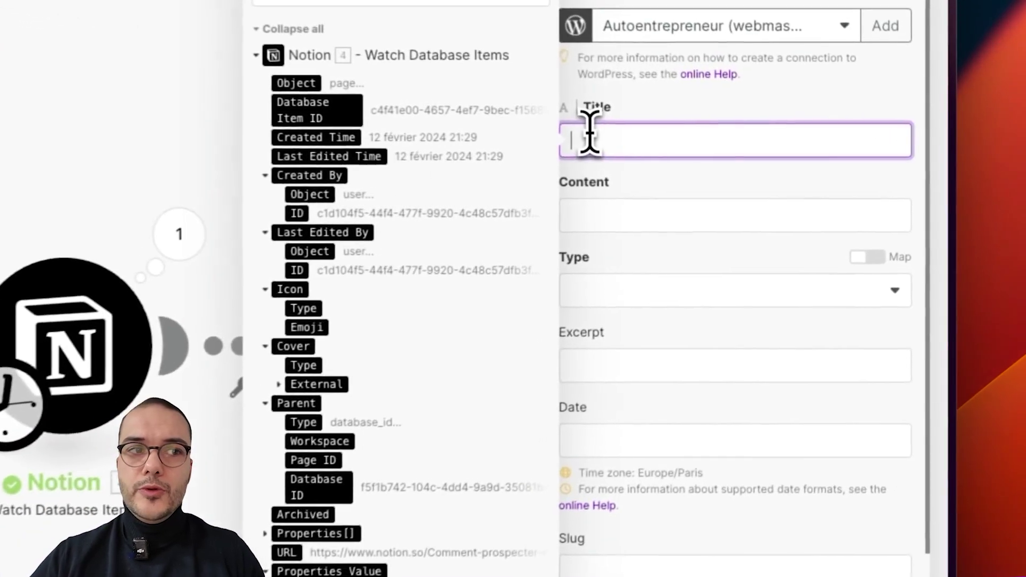
scroll(443, 481, down, 3)
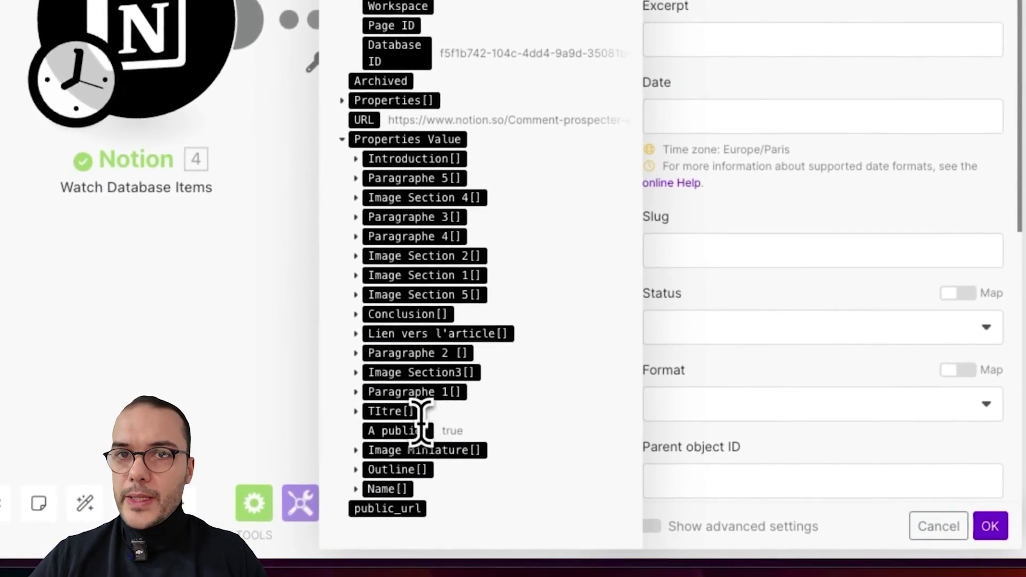
click(356, 412)
scroll(387, 431, down, 1)
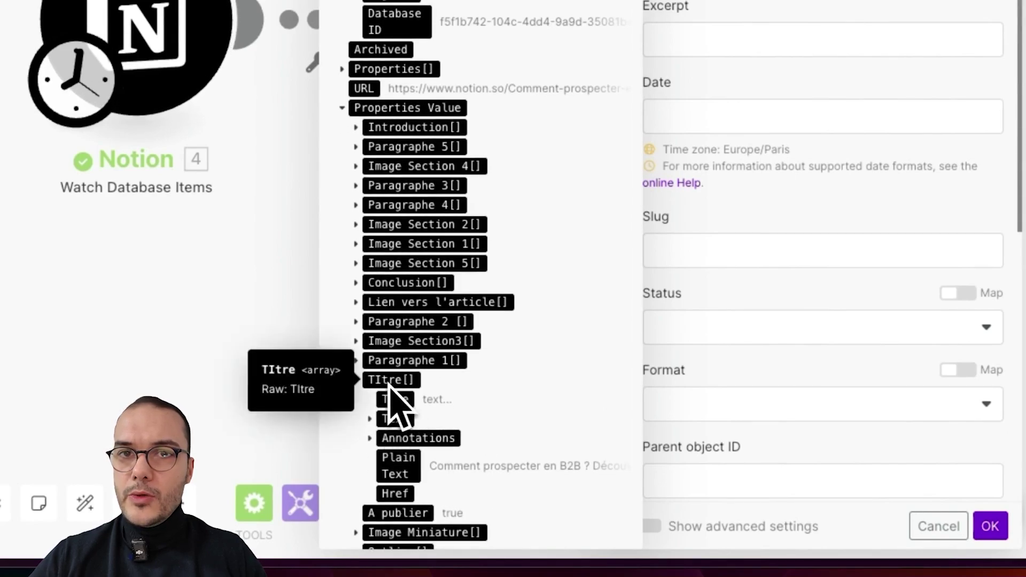
scroll(426, 435, down, 1)
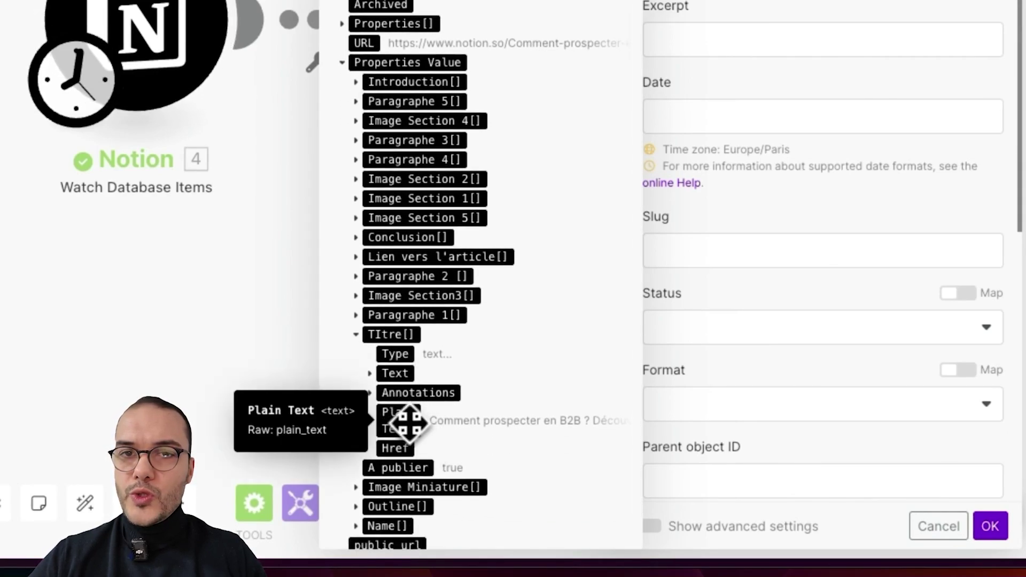
drag(410, 422, 822, 0)
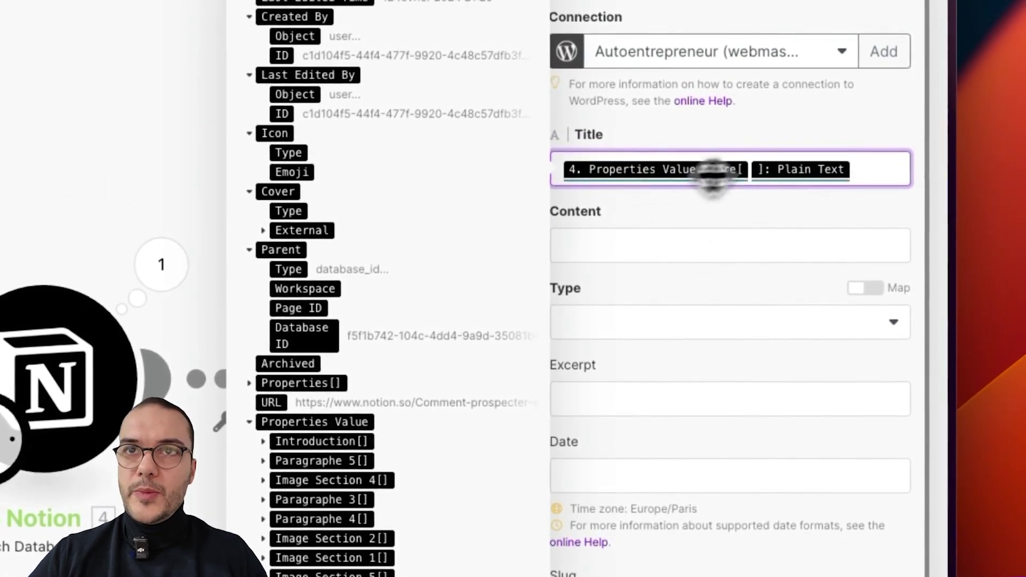
Examine the Notion module's output bundle, expanding Properties Value and the first collections of Paragraphe 5 to see how its text is stored.
click(648, 246)
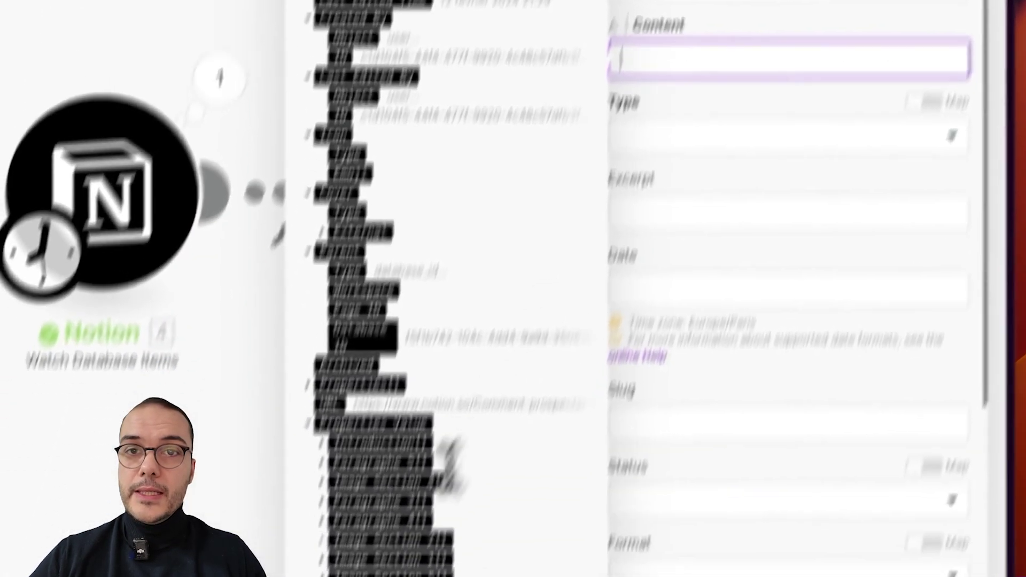
scroll(393, 508, down, 5)
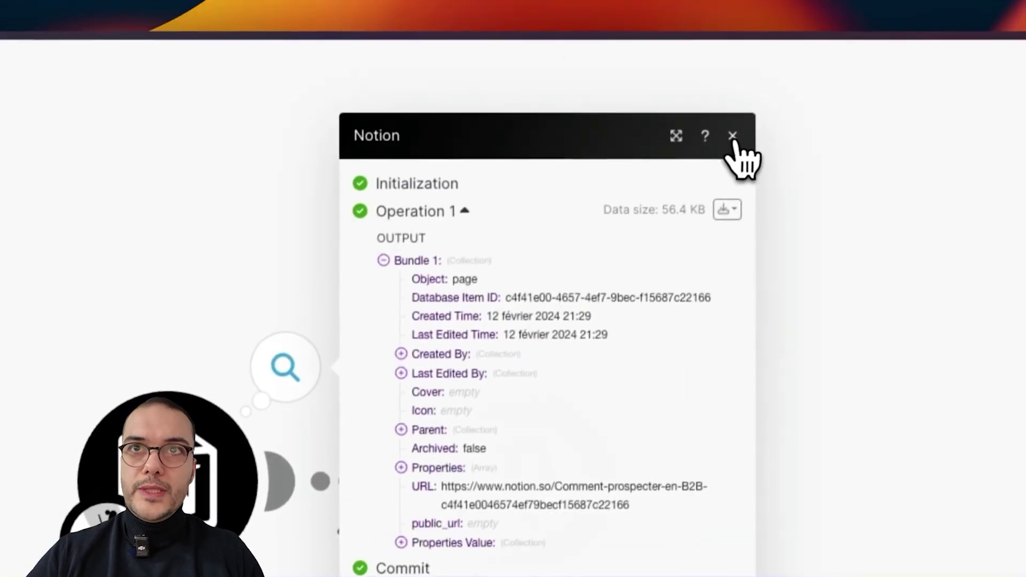
click(737, 156)
click(316, 342)
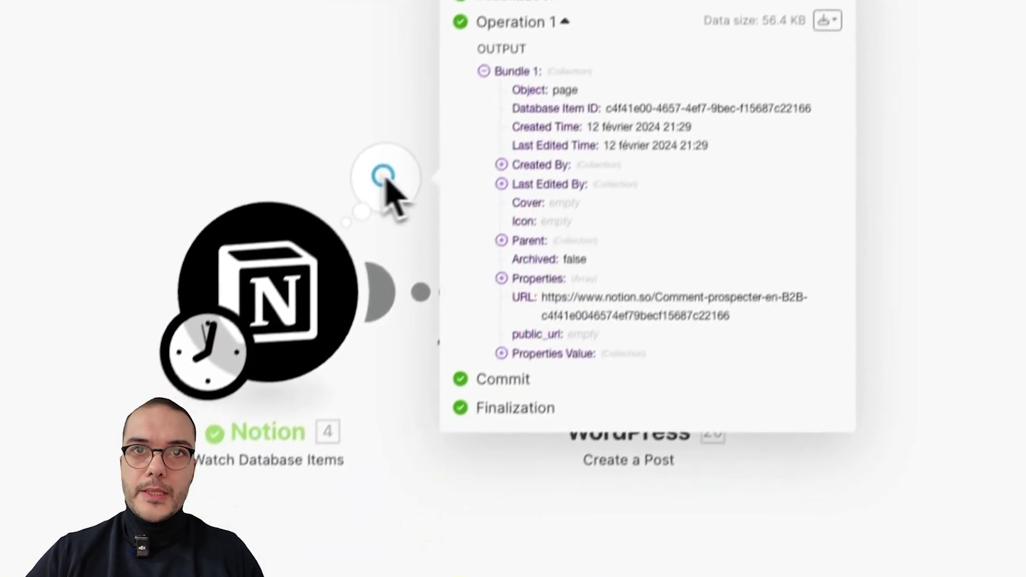
click(556, 353)
scroll(556, 363, down, 2)
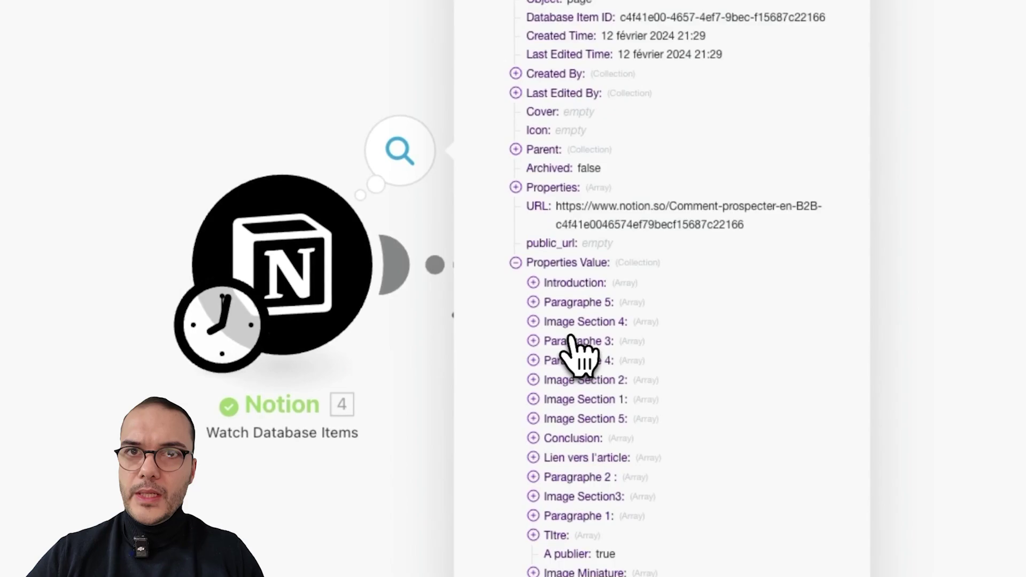
click(579, 302)
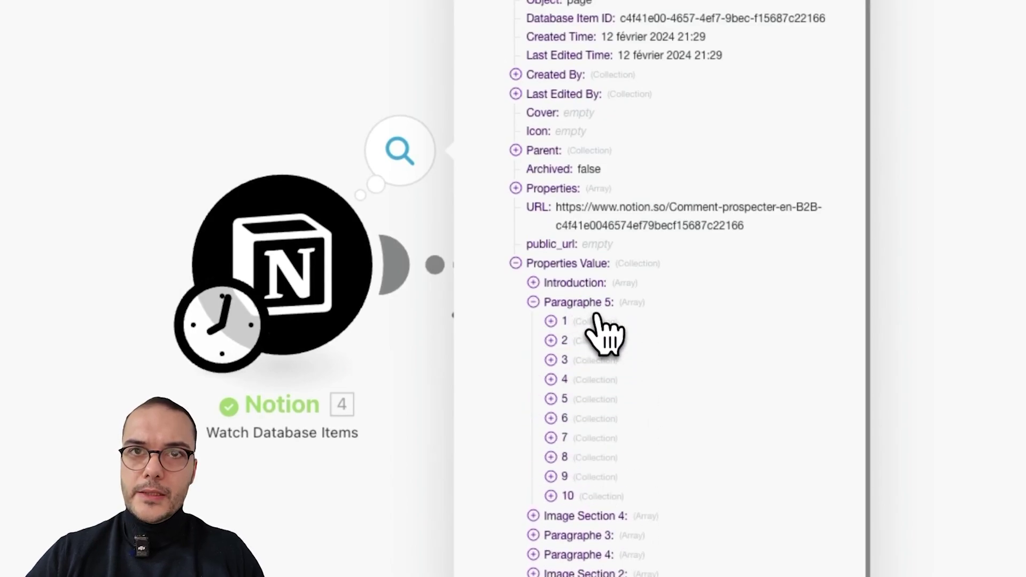
click(566, 322)
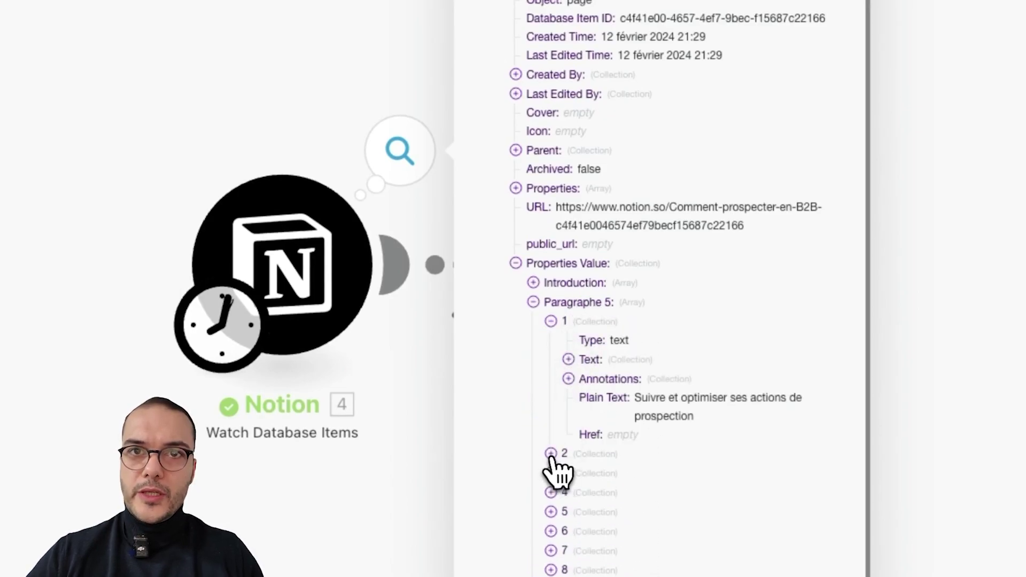
click(551, 454)
scroll(554, 465, down, 5)
click(552, 475)
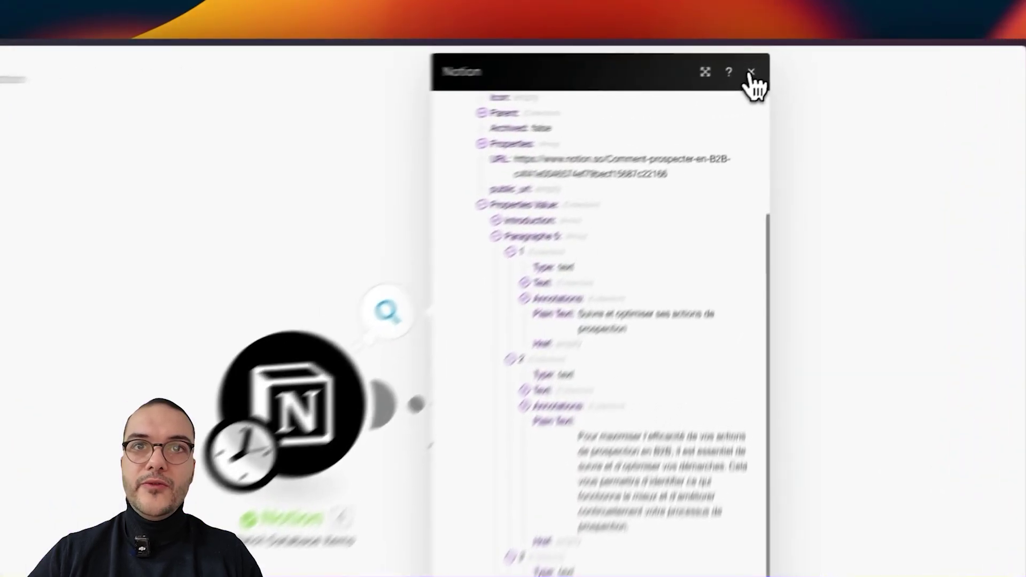
click(782, 59)
Replace the post's Content with a map function taking Notion's Paragraphe 1[] array and the key plain_text.
click(695, 289)
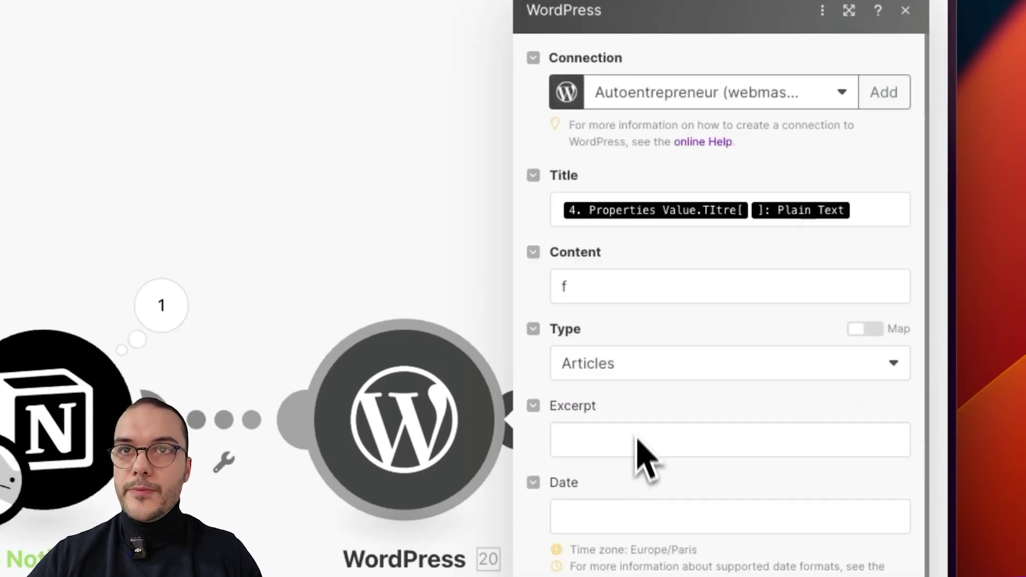
click(648, 296)
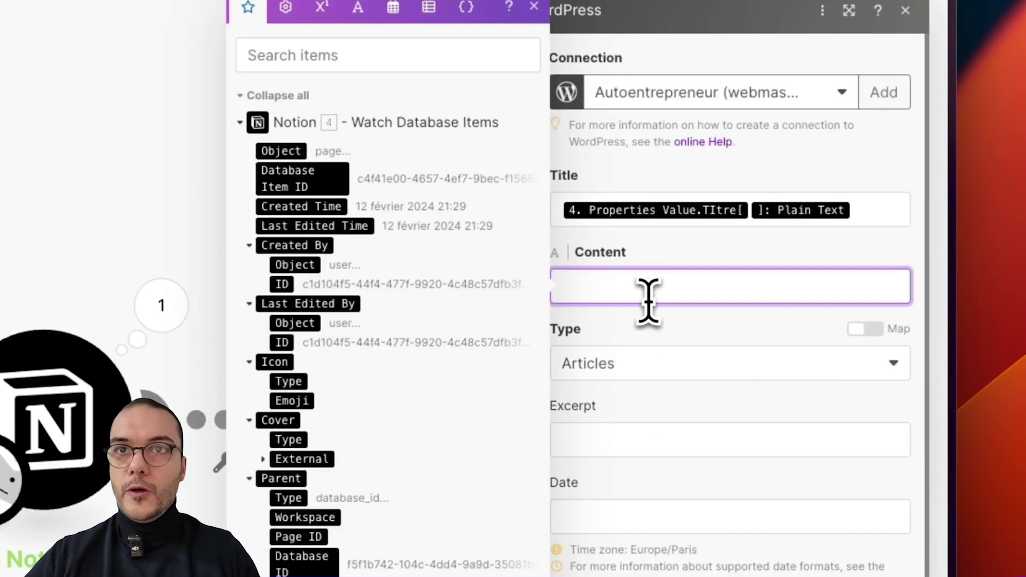
text(map(4. Properties Value: Paragraphe 1[];plain_text))
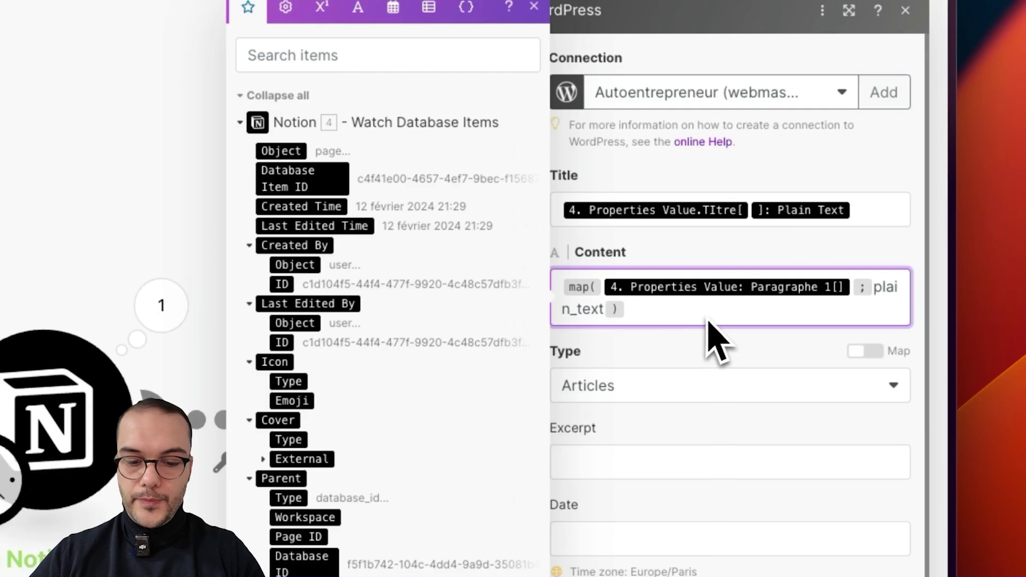
Insert an empty array map function in Content, one blank line above the Paragraphe 1[] expression.
click(562, 287)
key(Return)
key(Return)
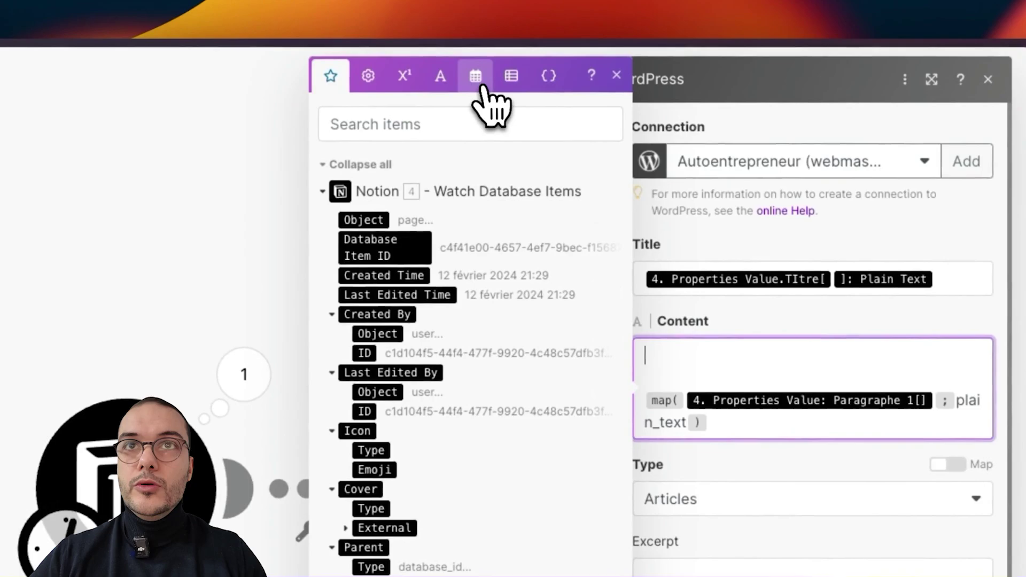
click(429, 10)
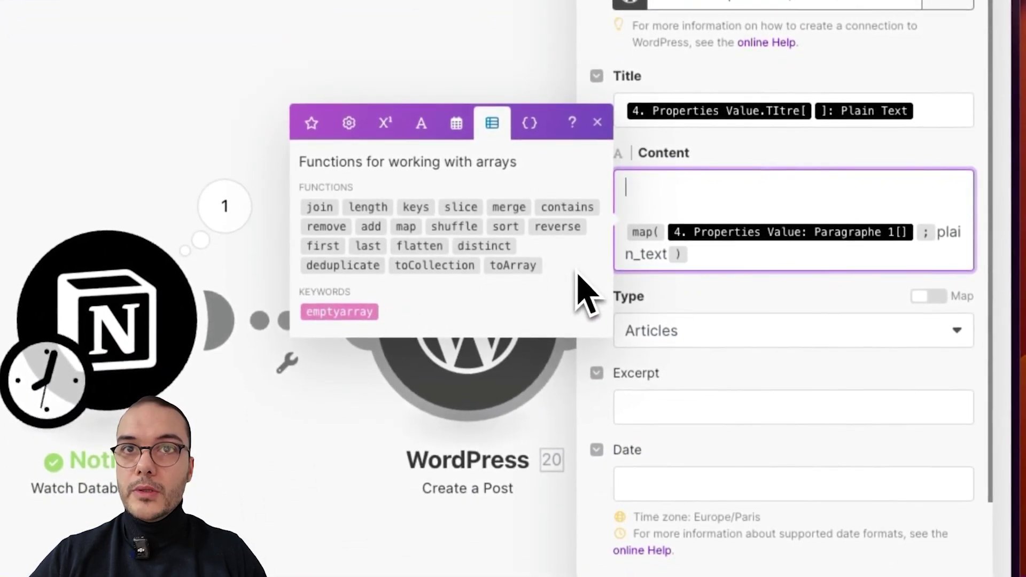
click(405, 226)
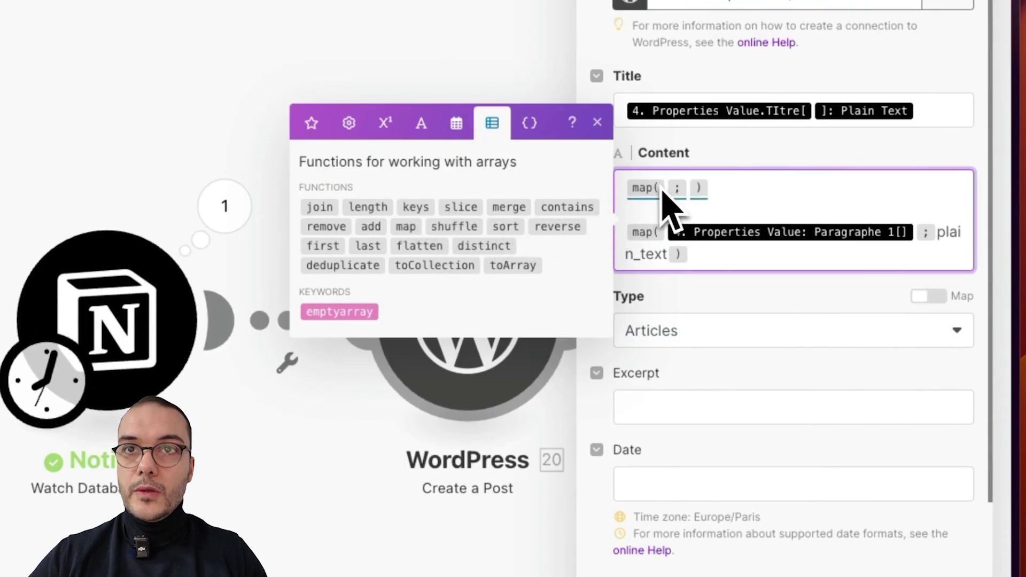
mouse_move(663, 189)
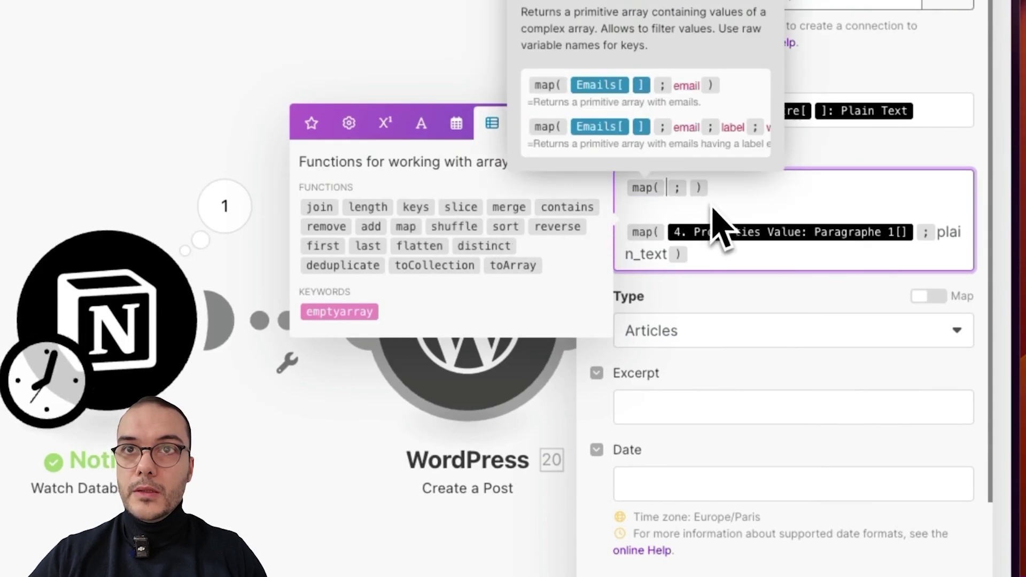
Fill the empty map function with Notion's Introduction[] array and the key plain_text copied from the Paragraphe 1[] expression.
click(318, 128)
scroll(492, 454, down, 5)
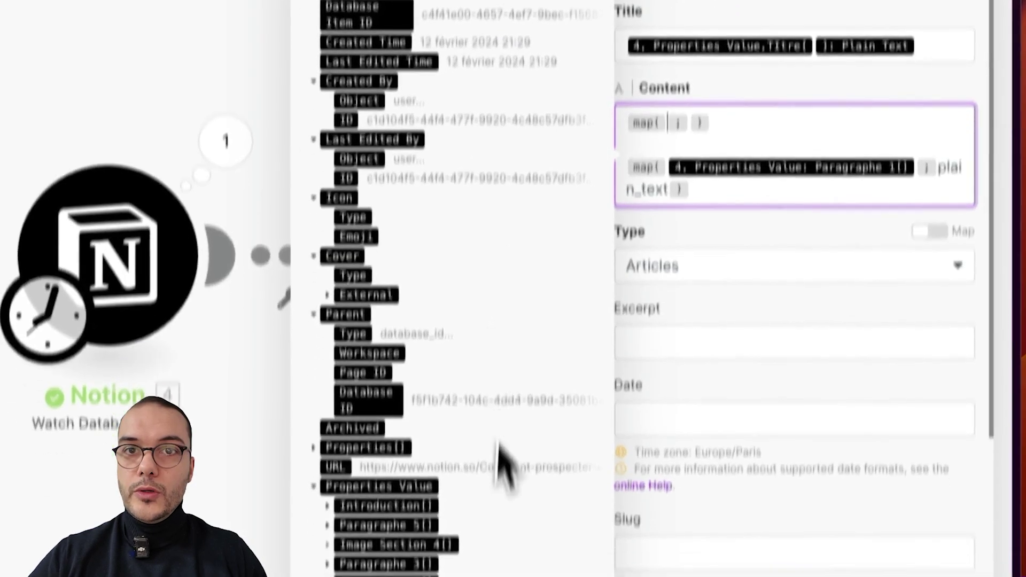
click(329, 345)
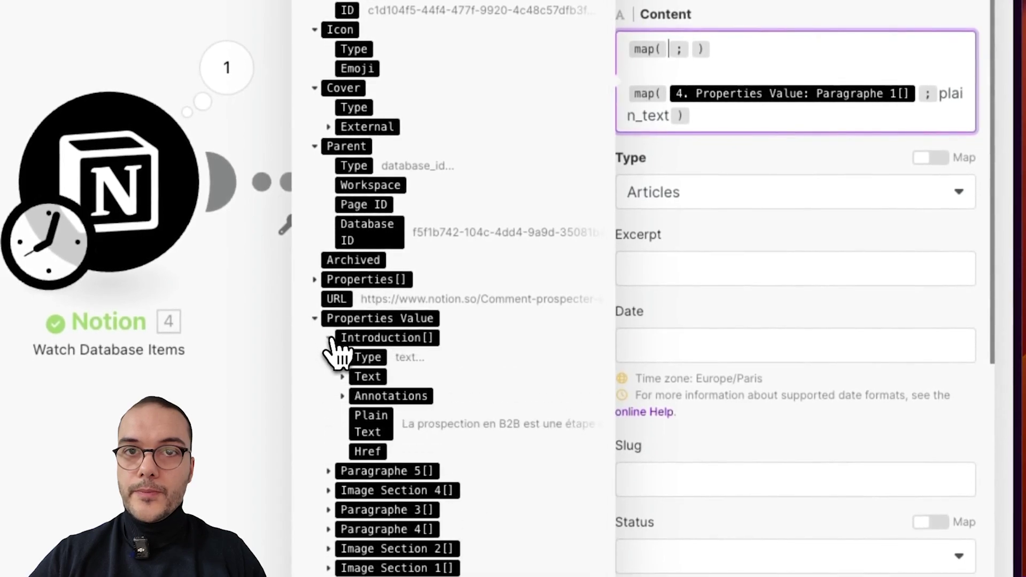
click(336, 347)
click(374, 339)
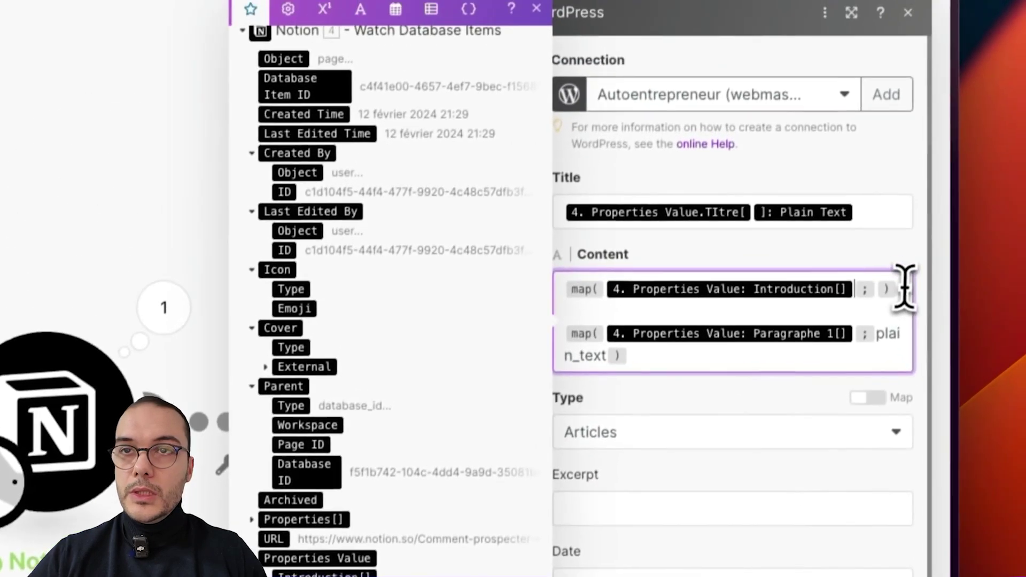
double_click(887, 334)
key(super+c)
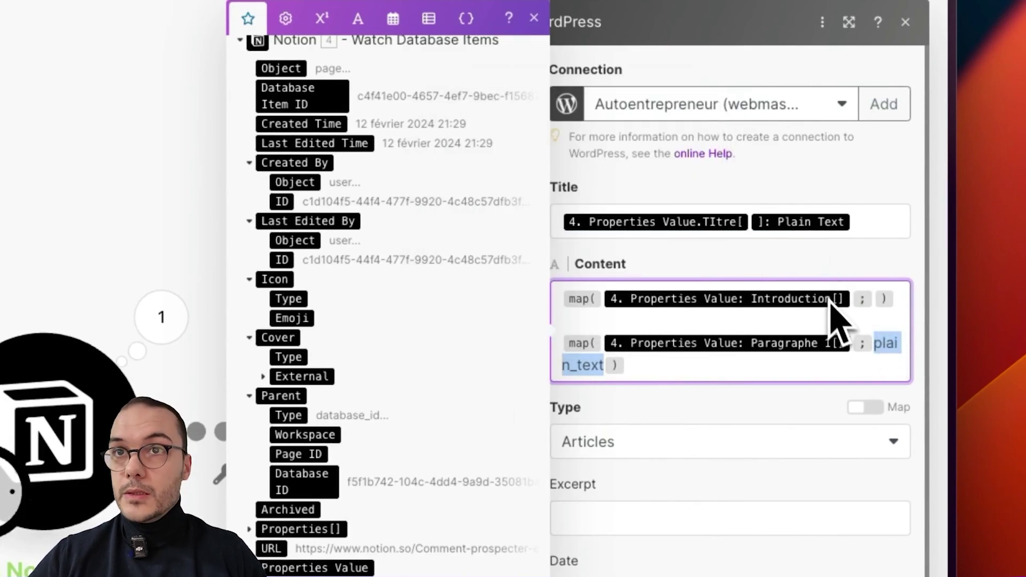
click(876, 300)
key(super+v)
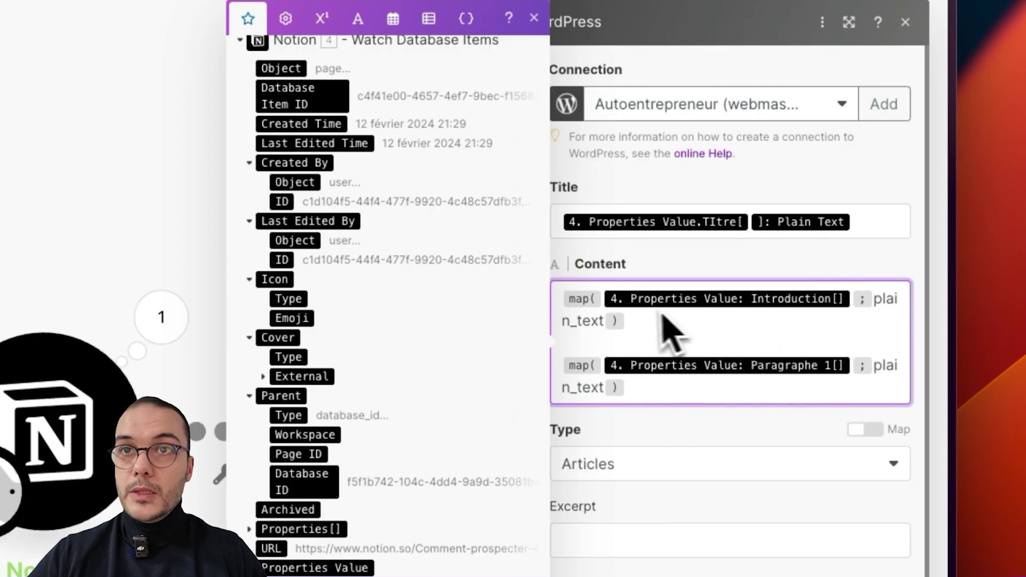
Duplicate the Introduction[] map expression on a new line below it and replace the copy's array with Paragraphe 1[].
drag(636, 318, 551, 301)
key(super+c)
click(742, 342)
key(super+v)
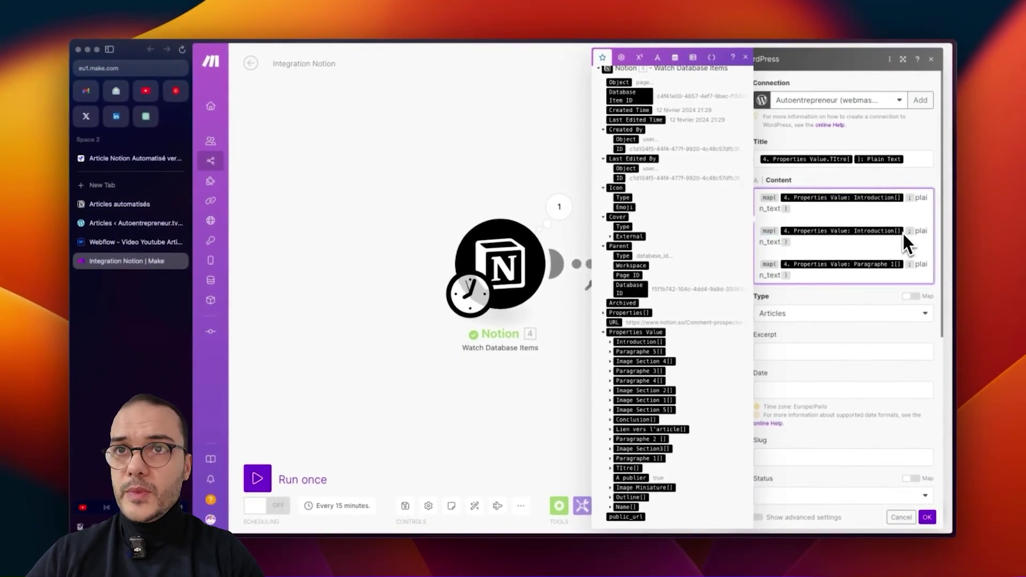
click(903, 231)
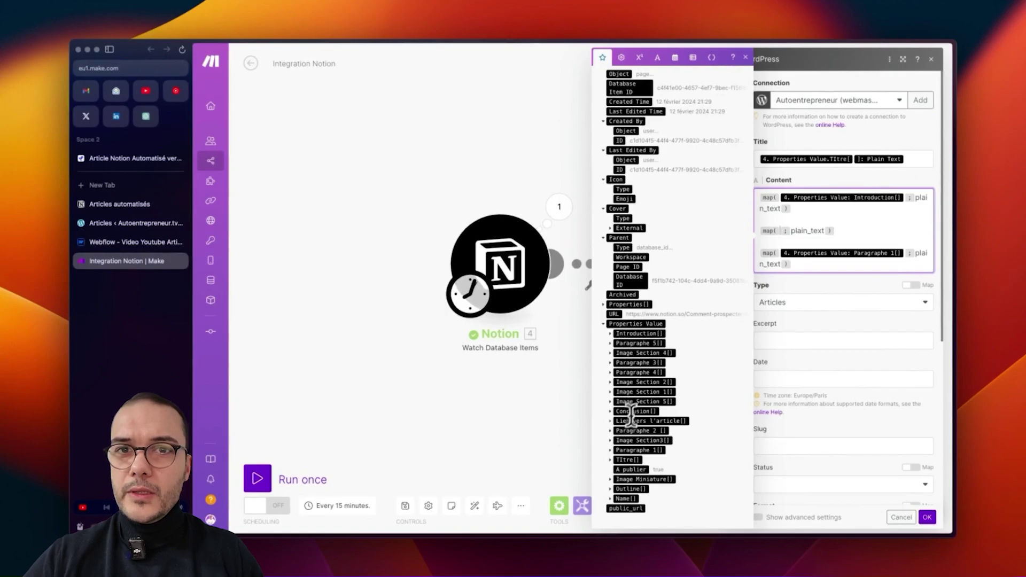
drag(620, 450, 816, 230)
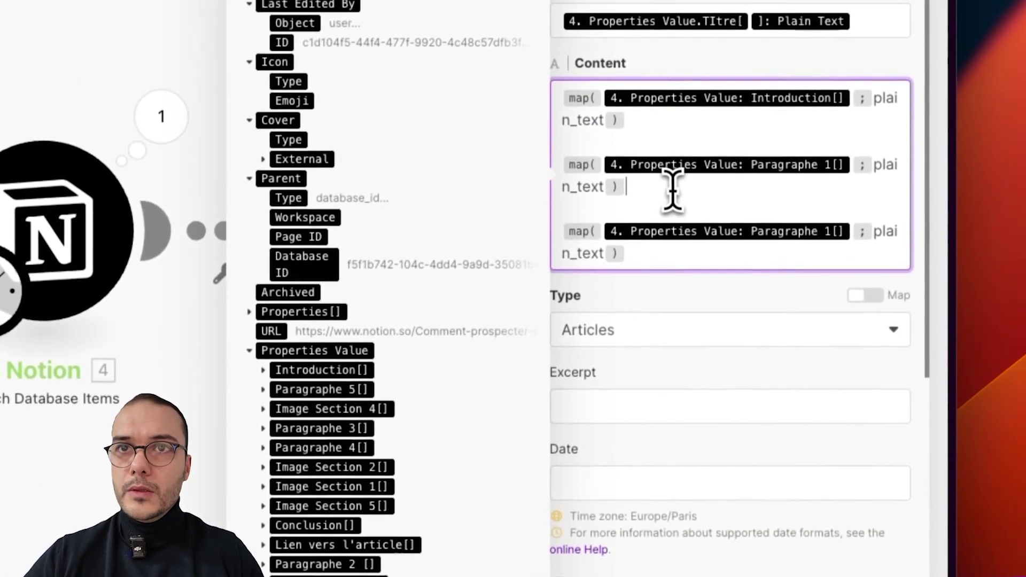
Add another map expression with the key plain_text below the upper Paragraphe 1[] one and set its array to Paragraphe 2 [].
drag(671, 193, 536, 172)
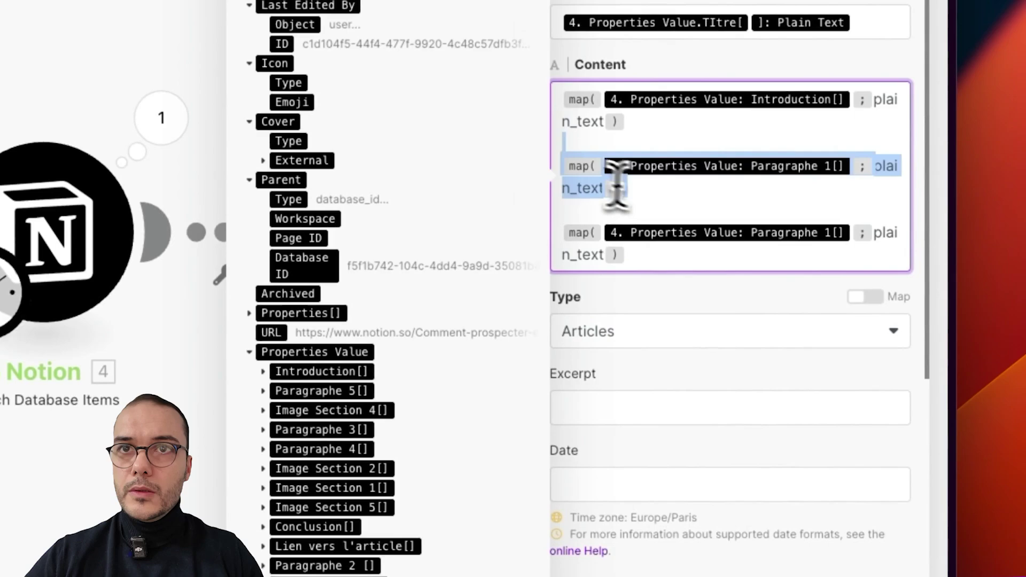
key(ctrl+v)
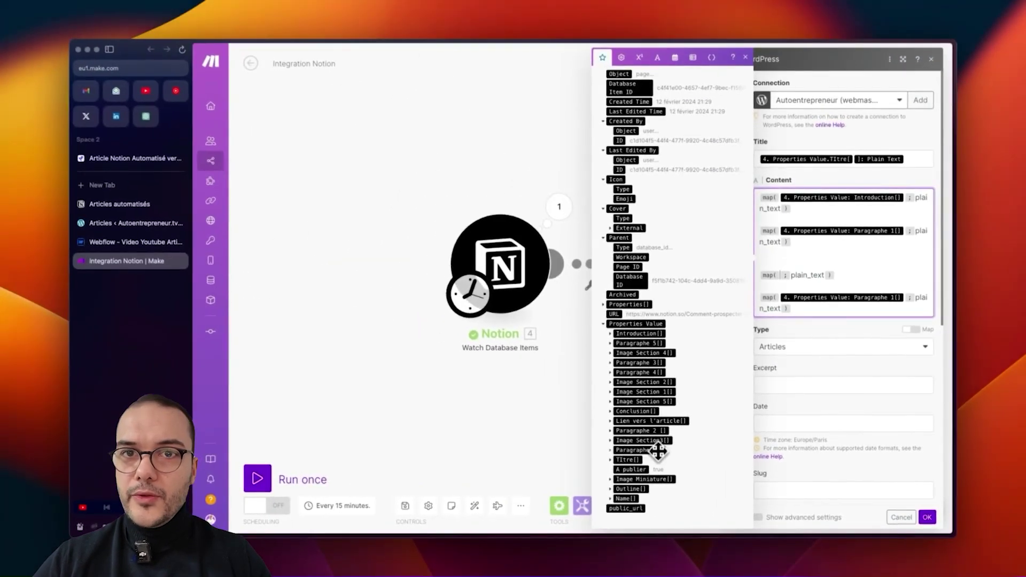
drag(658, 451, 840, 286)
Add another map expression with the key plain_text below the Paragraphe 2 [] one and set its array to Paragraphe 3[].
key(Return)
key(Return)
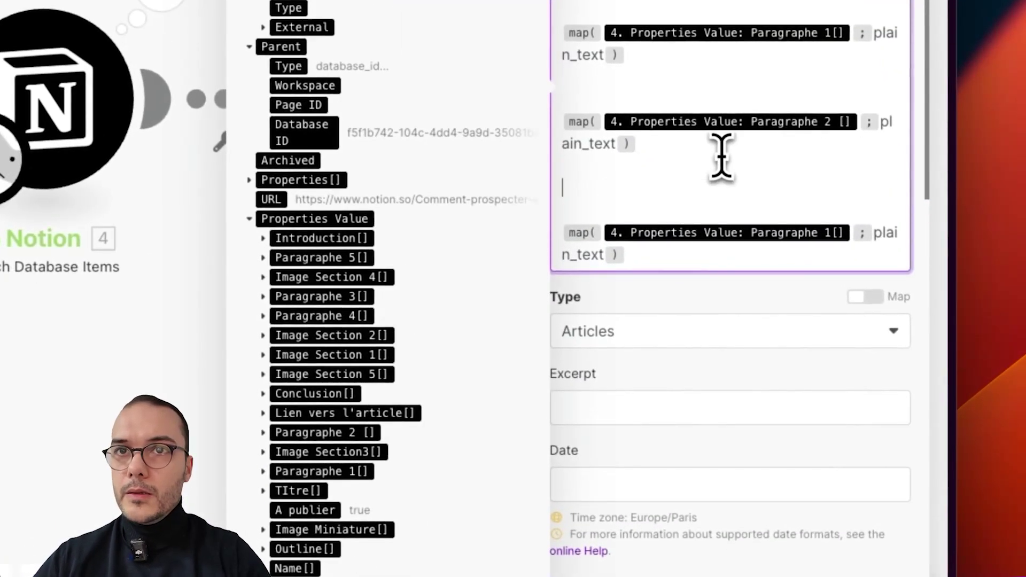
key(ctrl+v)
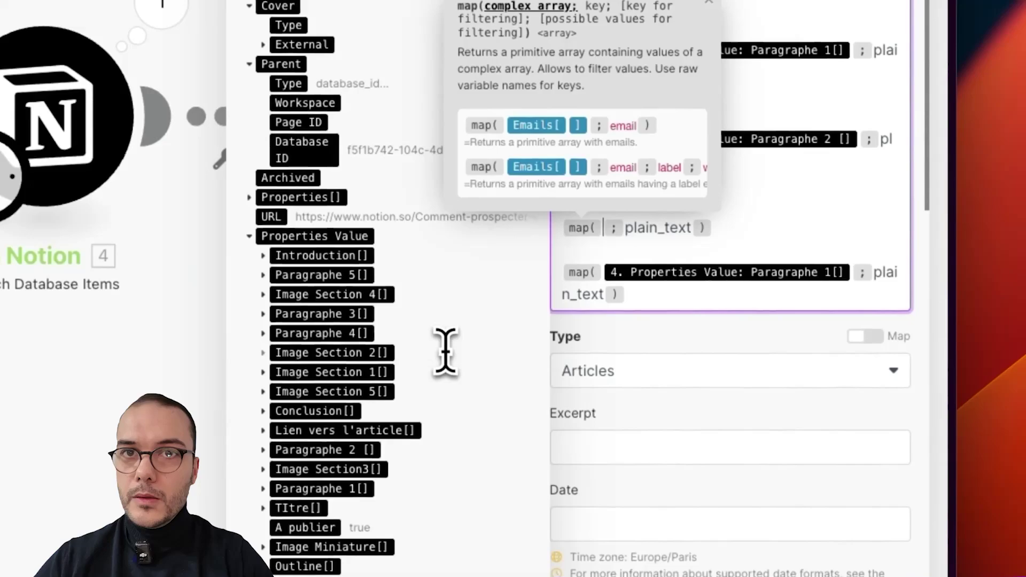
drag(583, 371, 822, 331)
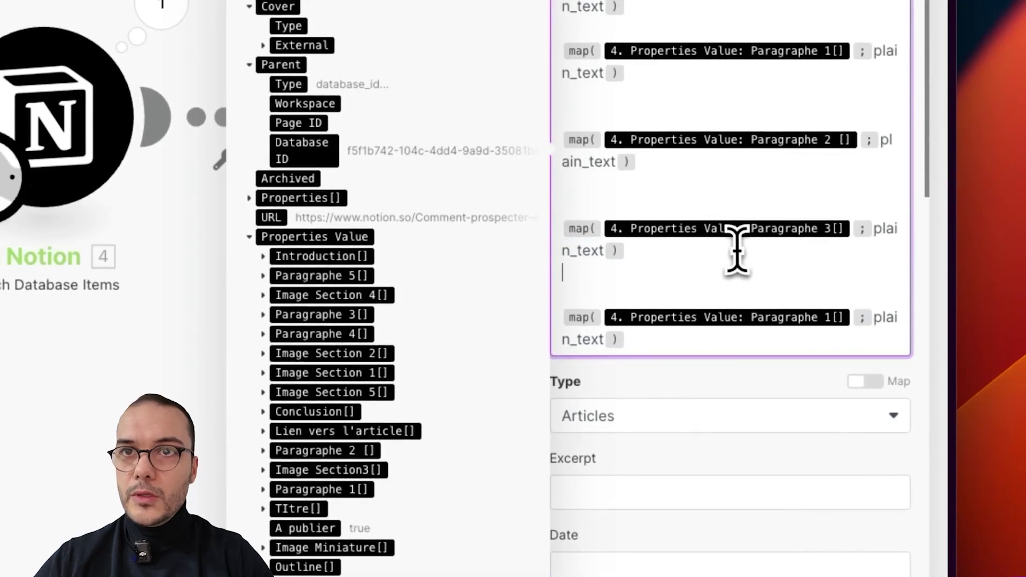
Add two more map expressions with the key plain_text below Paragraphe 3[], using the arrays Paragraphe 4[] and Paragraphe 5[].
text(map( ; plain_text ))
drag(321, 326, 597, 309)
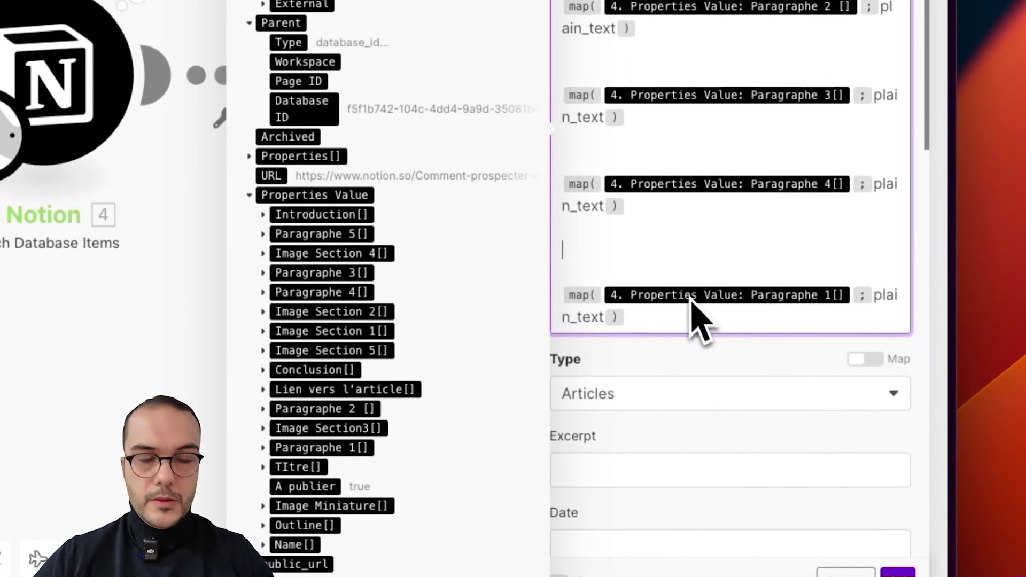
text(map( ; plain_text ))
drag(321, 242, 684, 308)
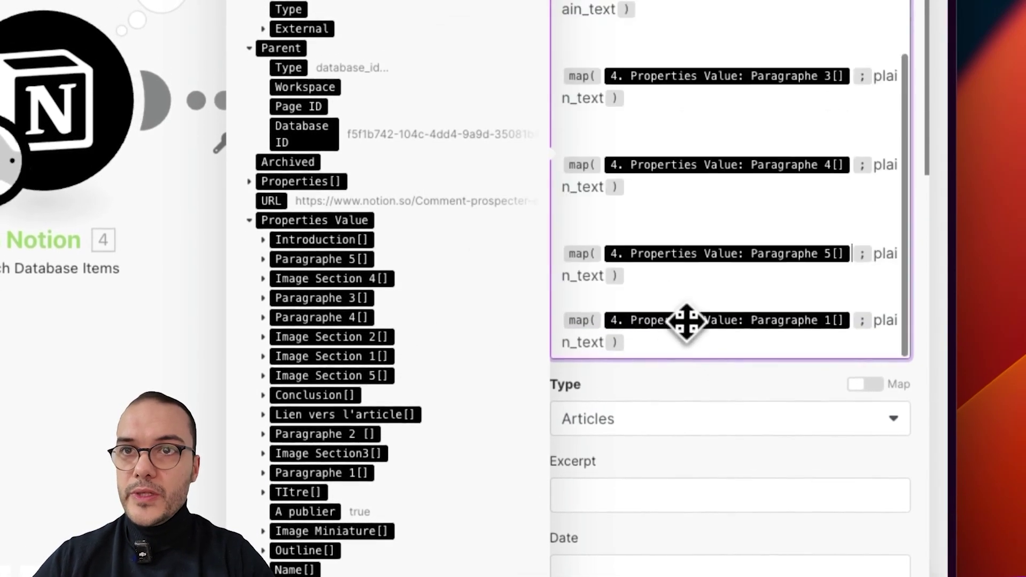
Replace the array in the last map expression of Content with Notion's Conclusion[].
text(map( ; plain_text ))
drag(316, 379, 721, 304)
click(721, 394)
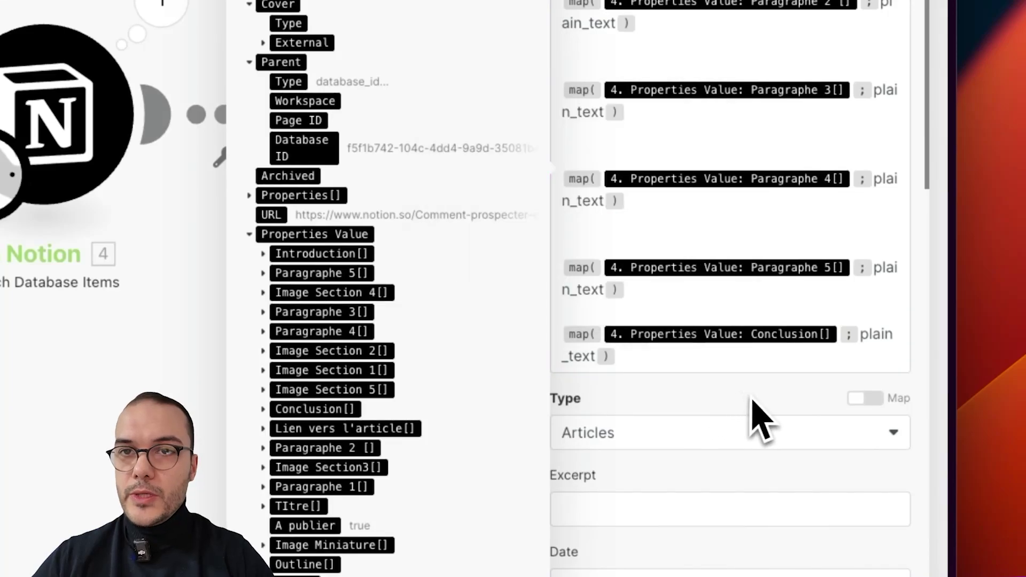
Keep Articles as the post type and set the post's Date to the now variable.
click(649, 443)
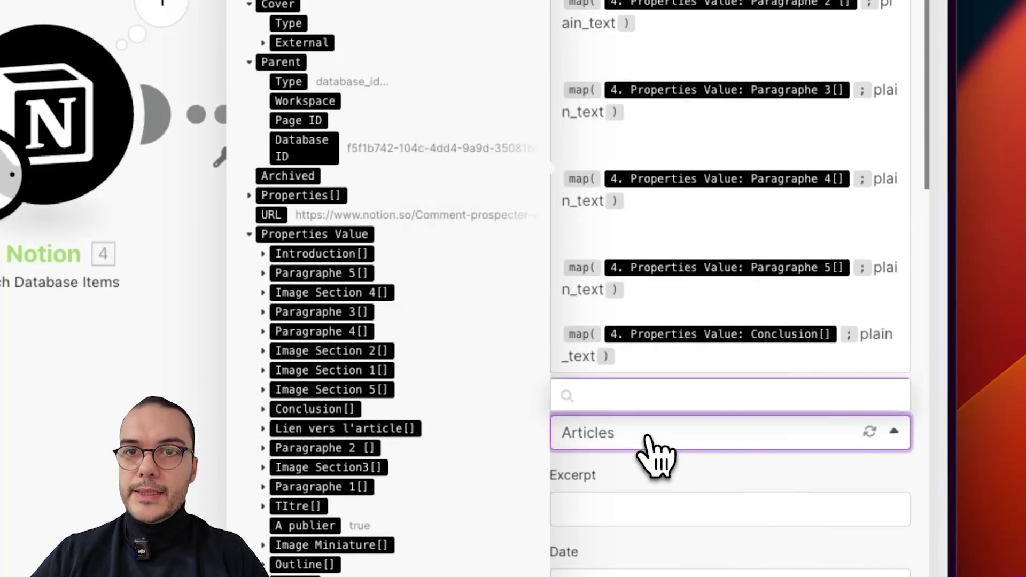
click(685, 440)
scroll(687, 452, down, 6)
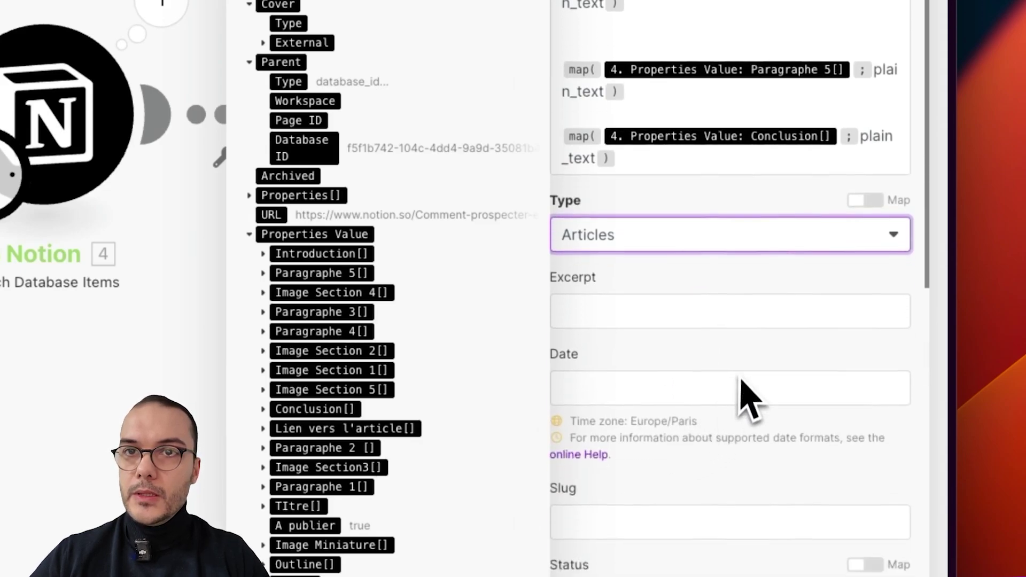
click(682, 235)
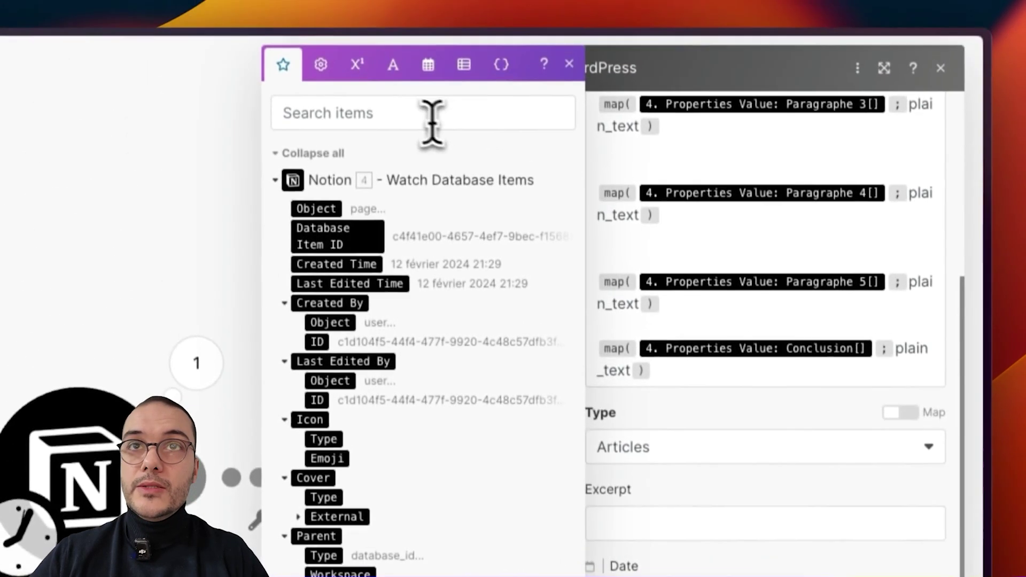
click(428, 65)
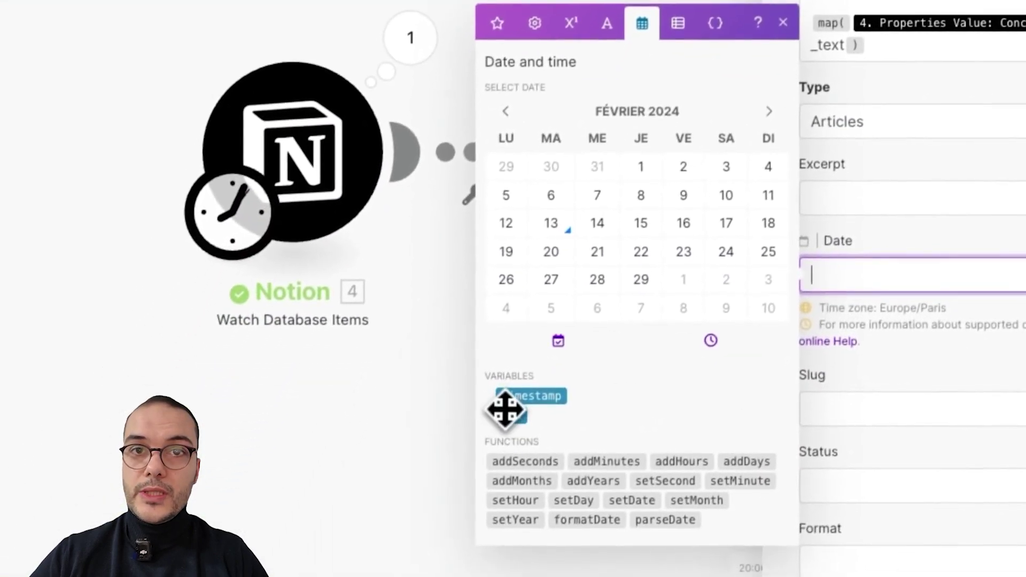
click(510, 412)
click(915, 405)
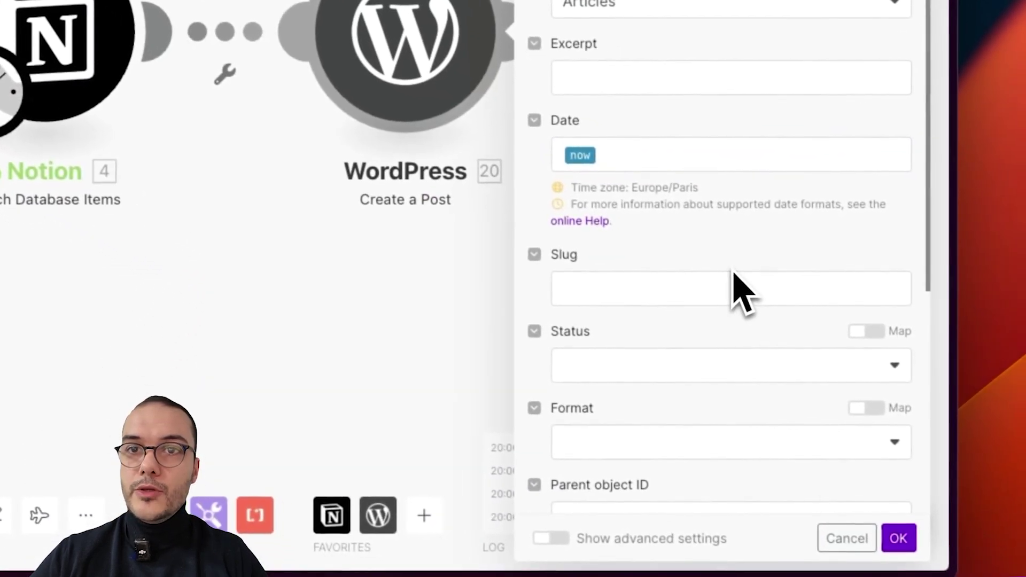
Set the post's status to Draft and assign it to the Uncategorized category.
scroll(698, 267, down, 2)
click(695, 232)
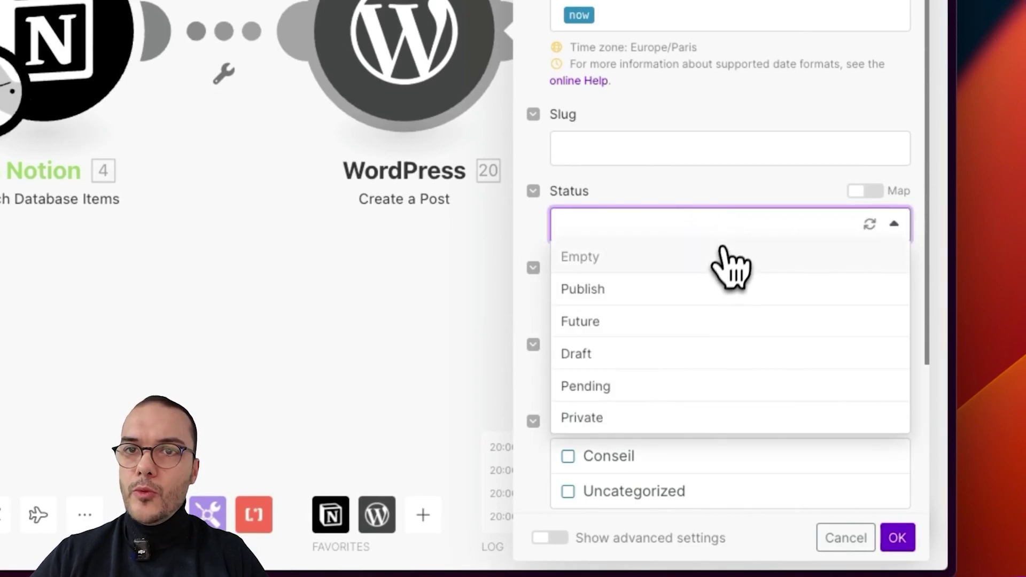
click(659, 361)
scroll(695, 289, down, 4)
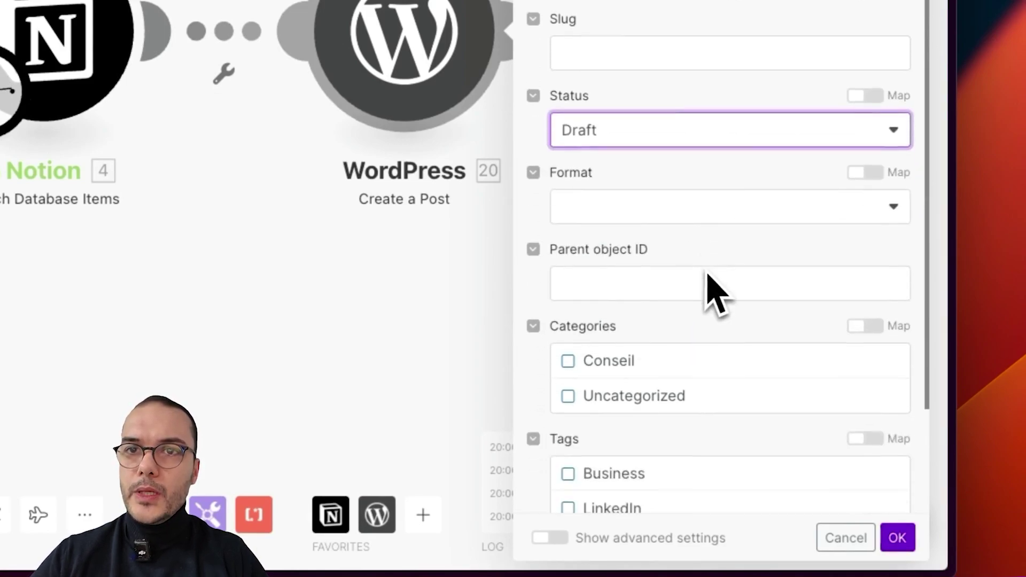
click(664, 323)
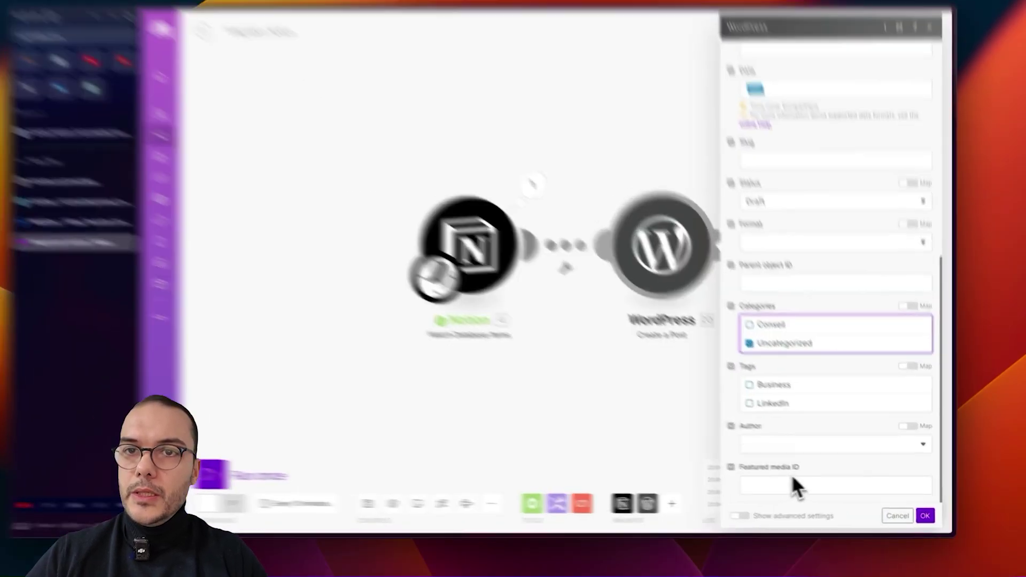
Choose the post's author and save the WordPress module's settings.
click(790, 450)
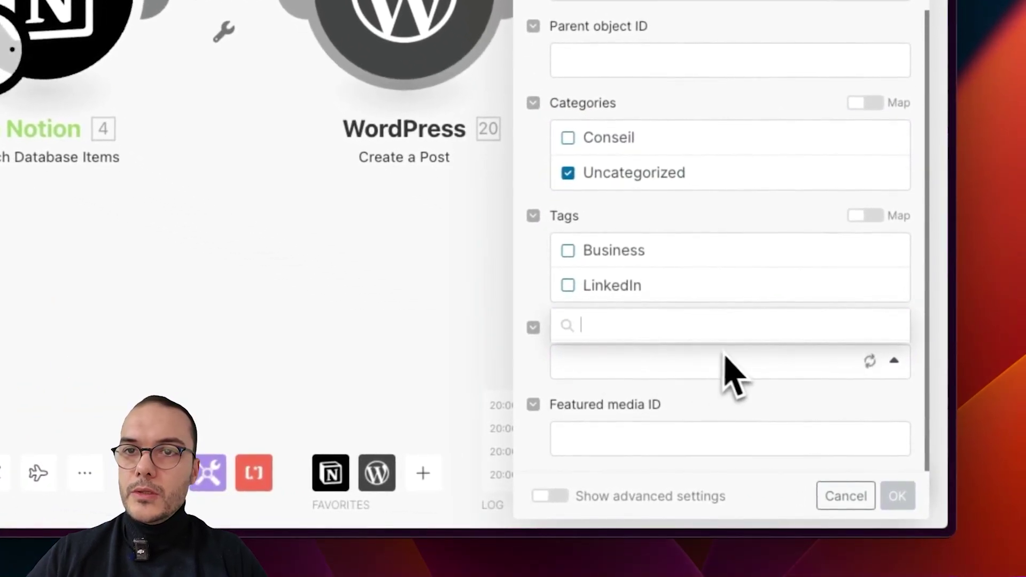
click(707, 328)
click(908, 495)
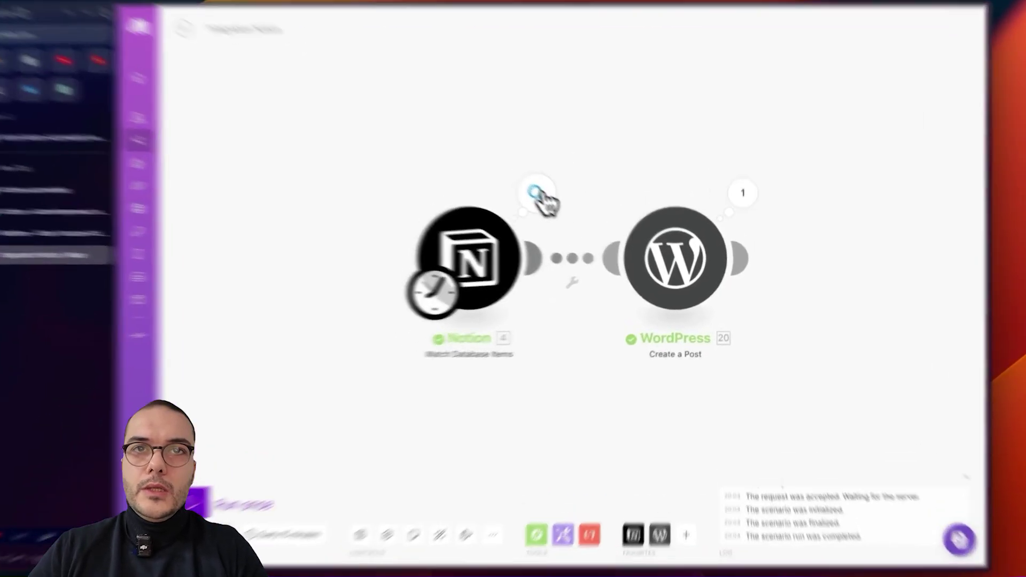
Inspect the Notion module's output bundle, expanding Properties Value, the TItre entry's plain text and Paragraphe 3.
click(556, 207)
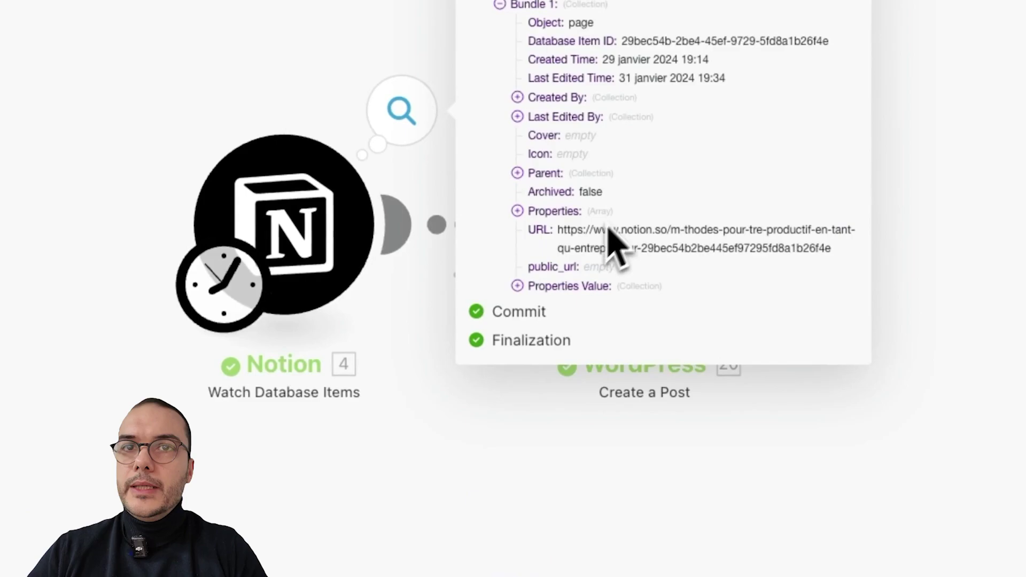
click(558, 286)
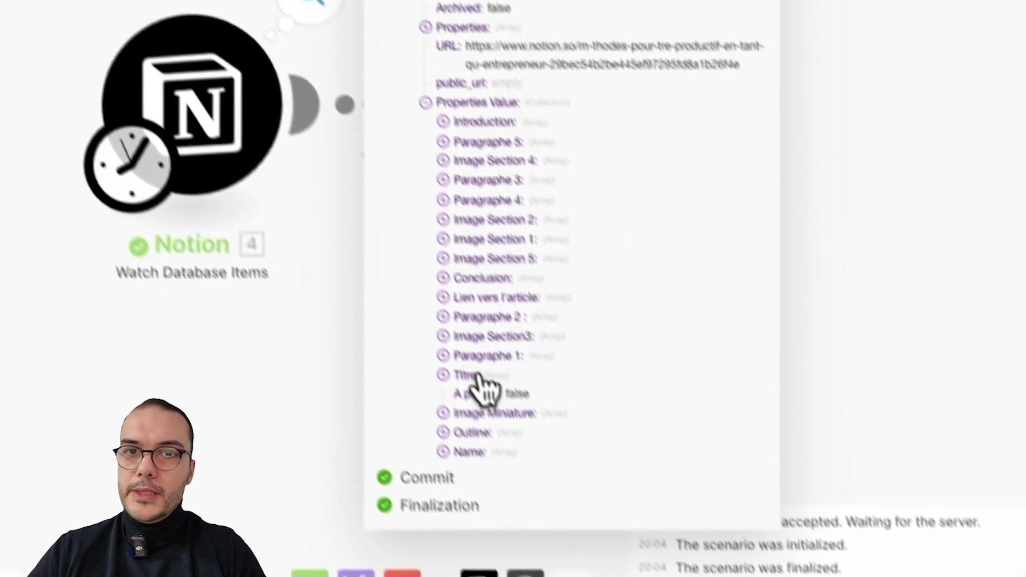
click(560, 495)
click(600, 515)
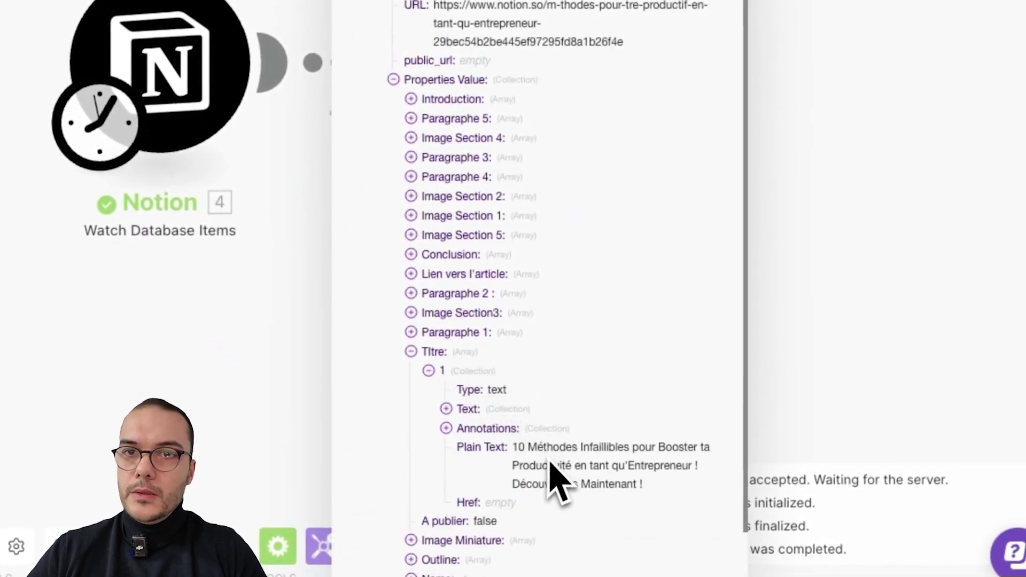
scroll(550, 463, down, 1)
scroll(561, 427, down, 1)
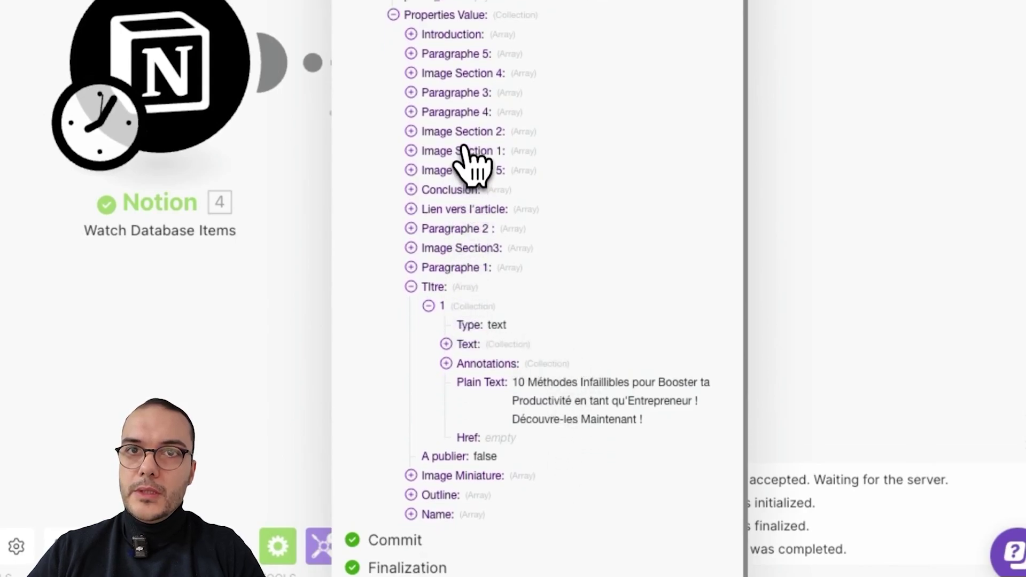
click(454, 92)
click(458, 365)
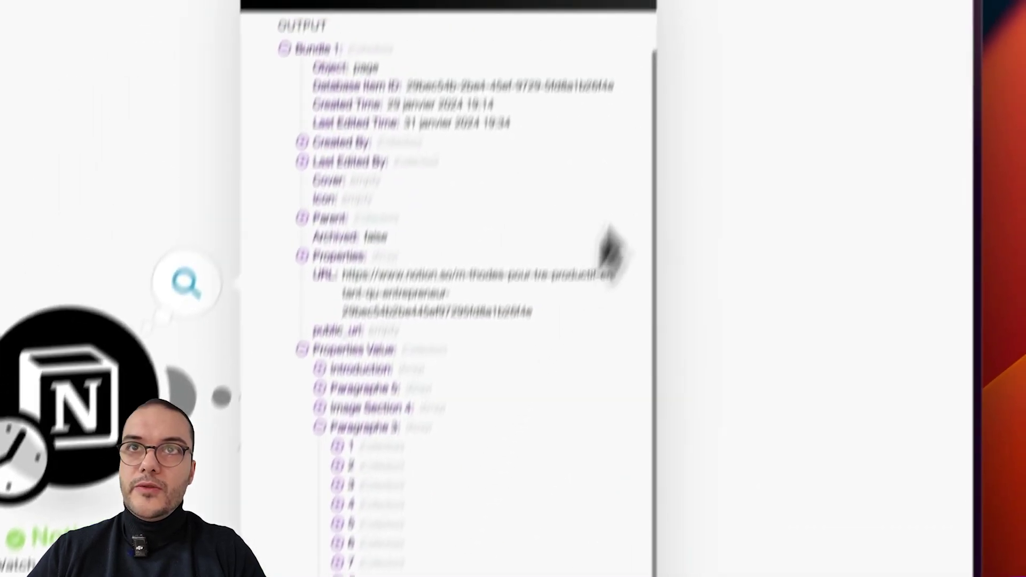
Close the Notion output and examine the WordPress operation's input bundle, reading through its expanded Content.
click(612, 71)
click(519, 397)
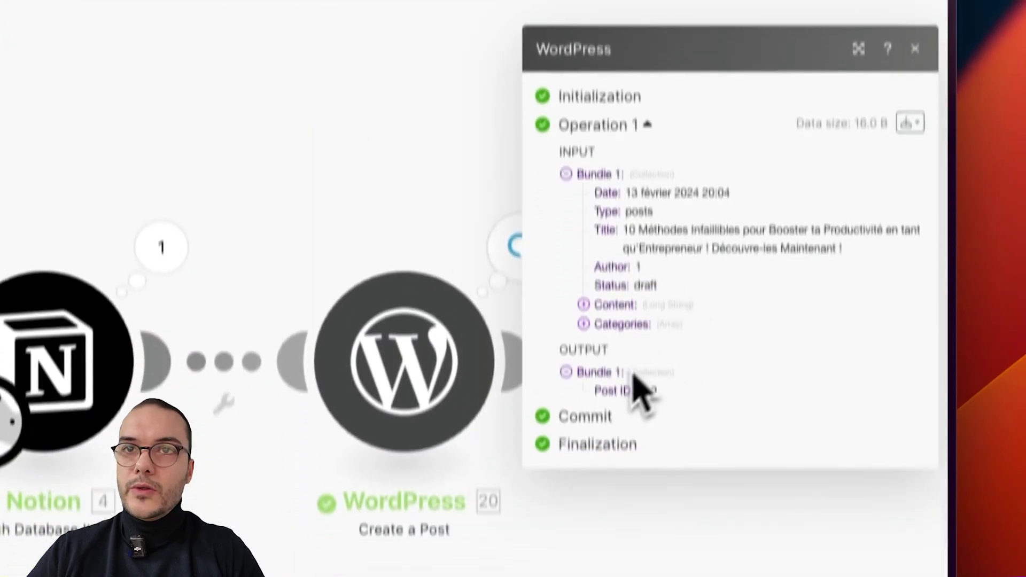
scroll(637, 389, down, 2)
click(623, 254)
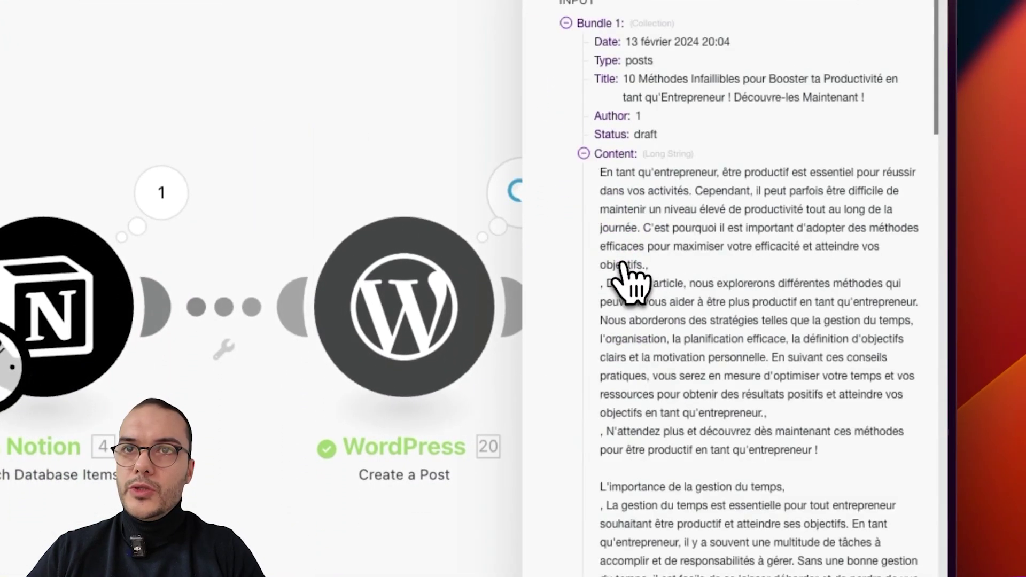
scroll(708, 291, down, 15)
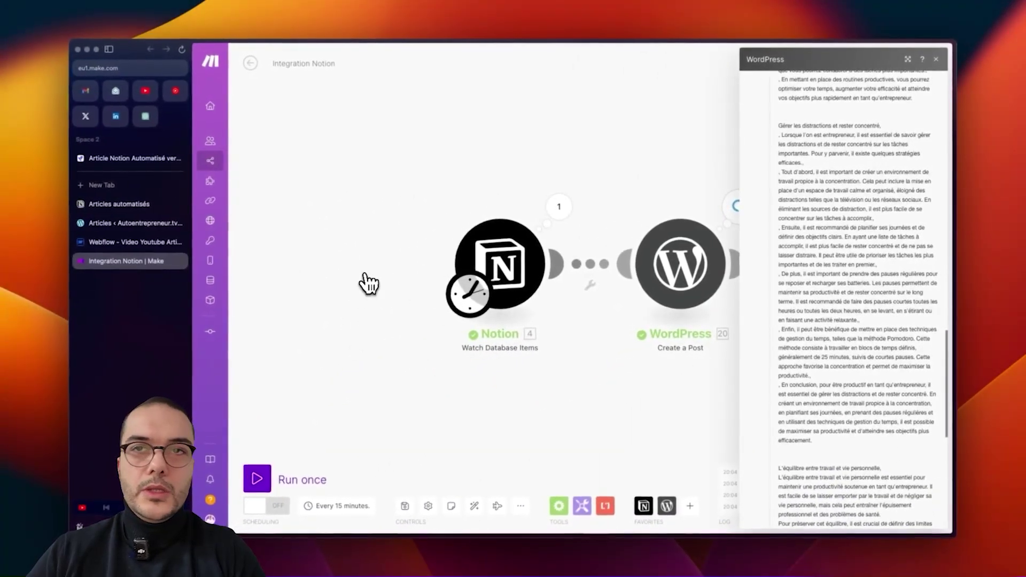
scroll(855, 260, up, 10)
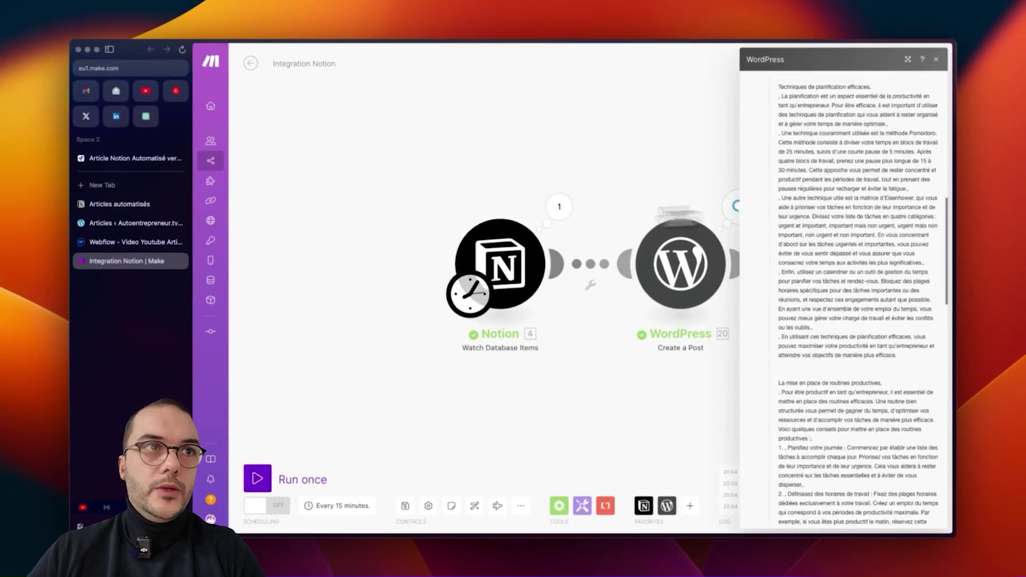
Switch to the WordPress articles list, open the draft "10 Méthodes Infaillibles pour Booster ta Productivité" and review its text from introduction to conclusion.
click(117, 223)
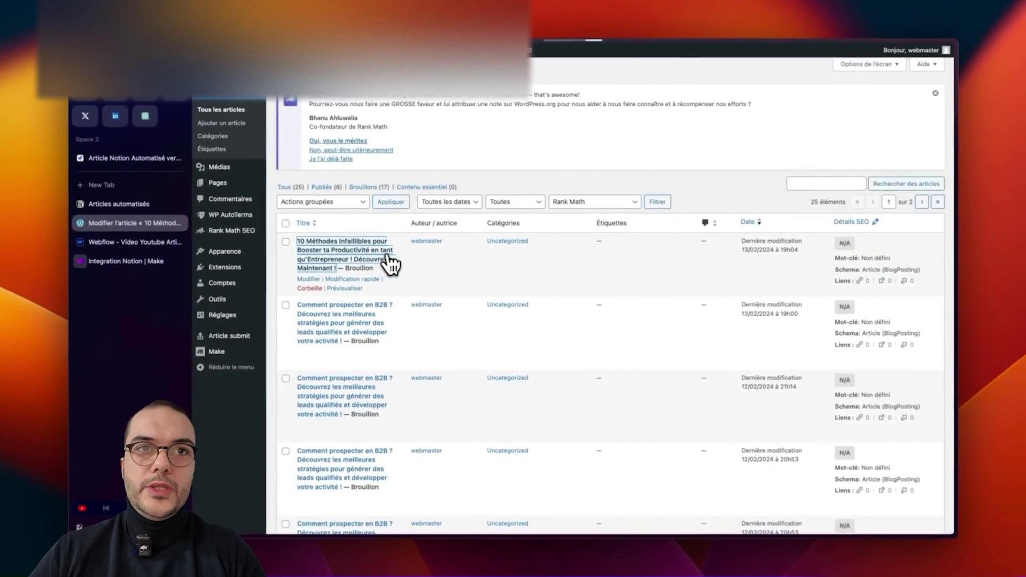
click(390, 260)
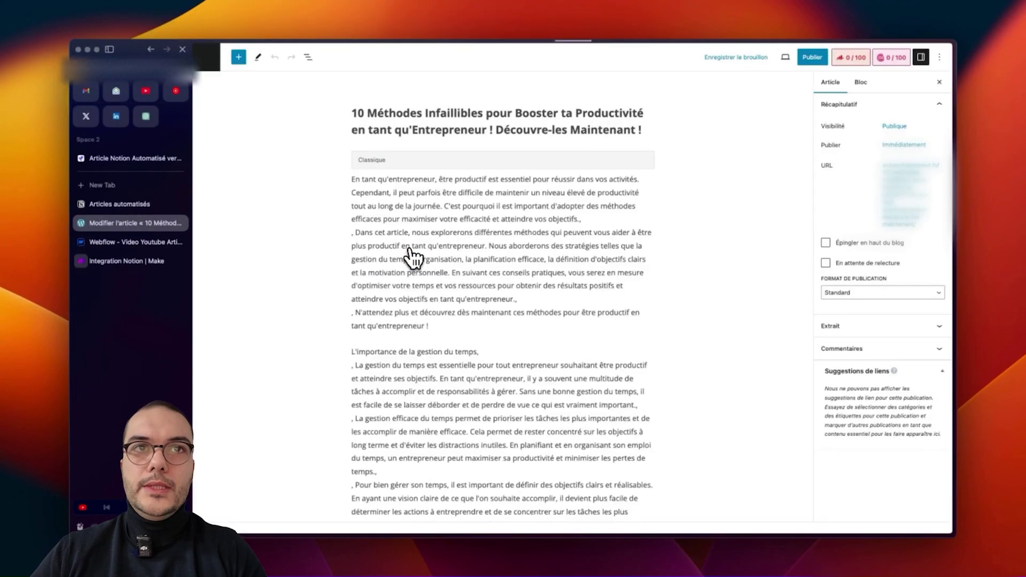
scroll(438, 182, down, 5)
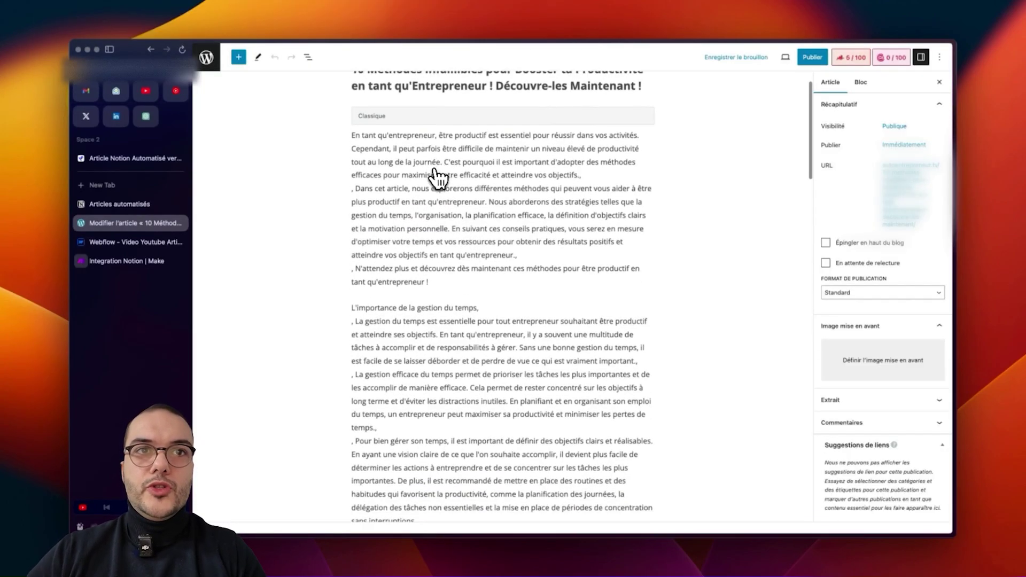
scroll(444, 190, down, 5)
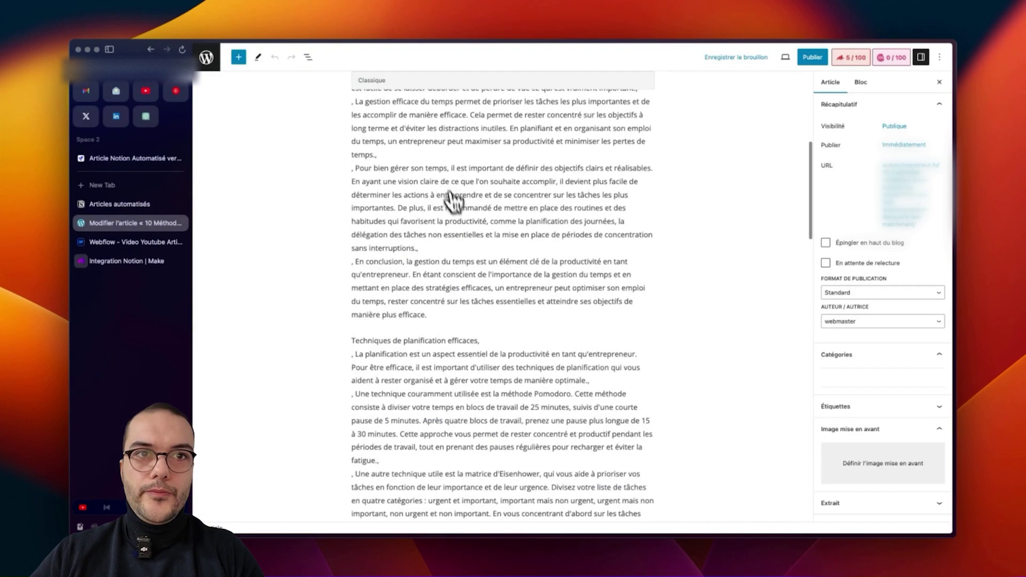
scroll(433, 305, down, 10)
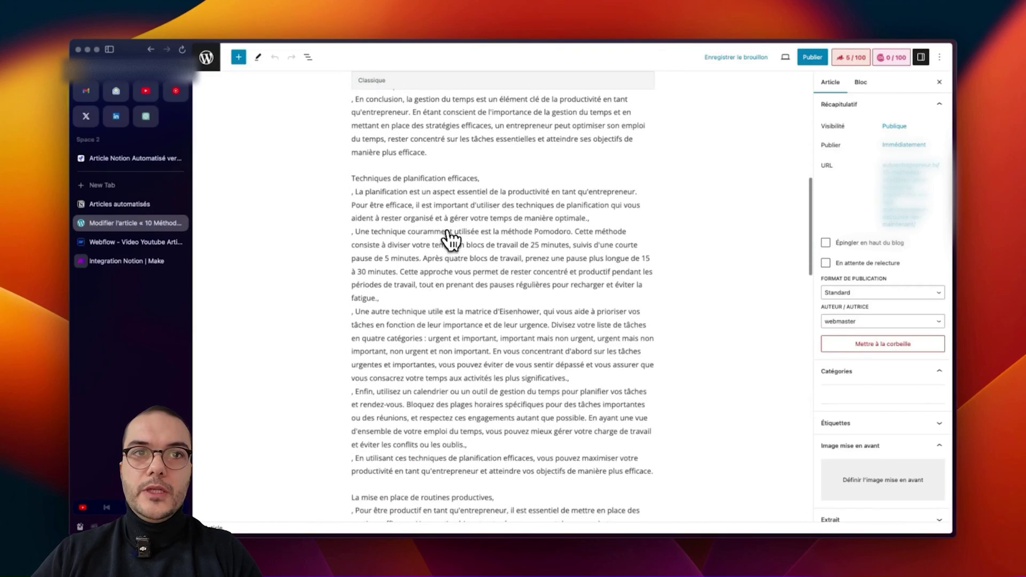
scroll(463, 305, down, 10)
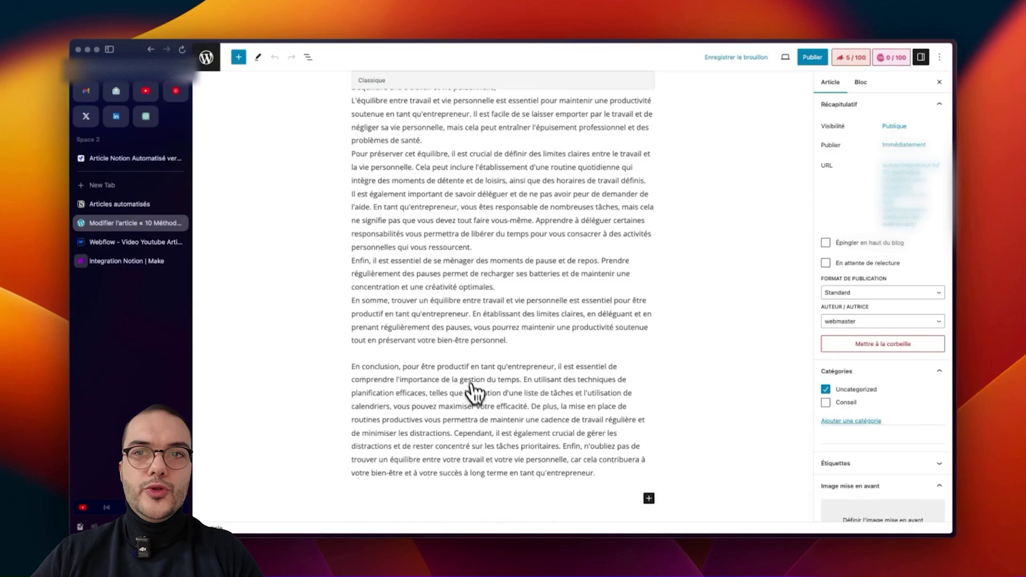
scroll(474, 394, up, 20)
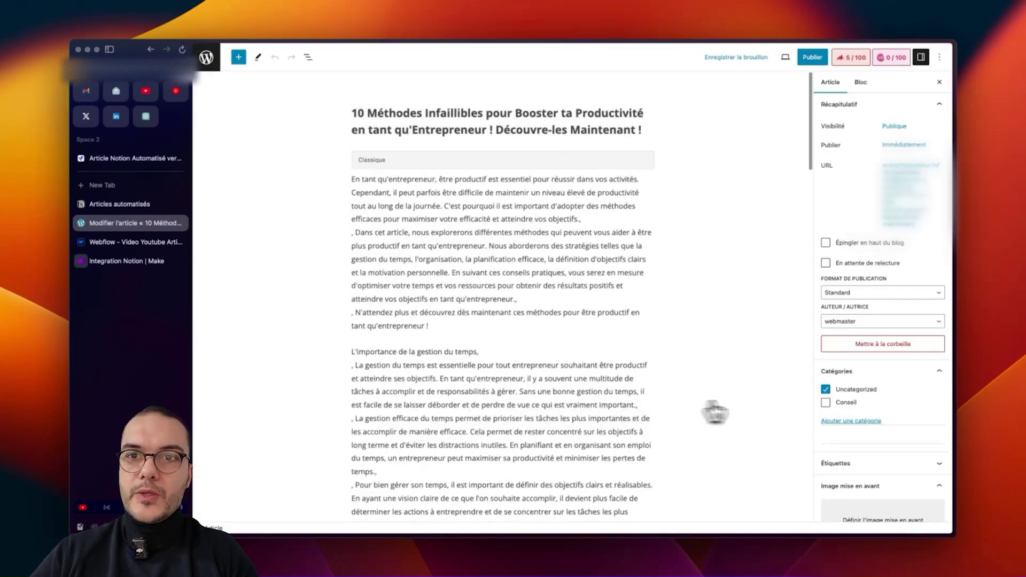
scroll(881, 435, down, 3)
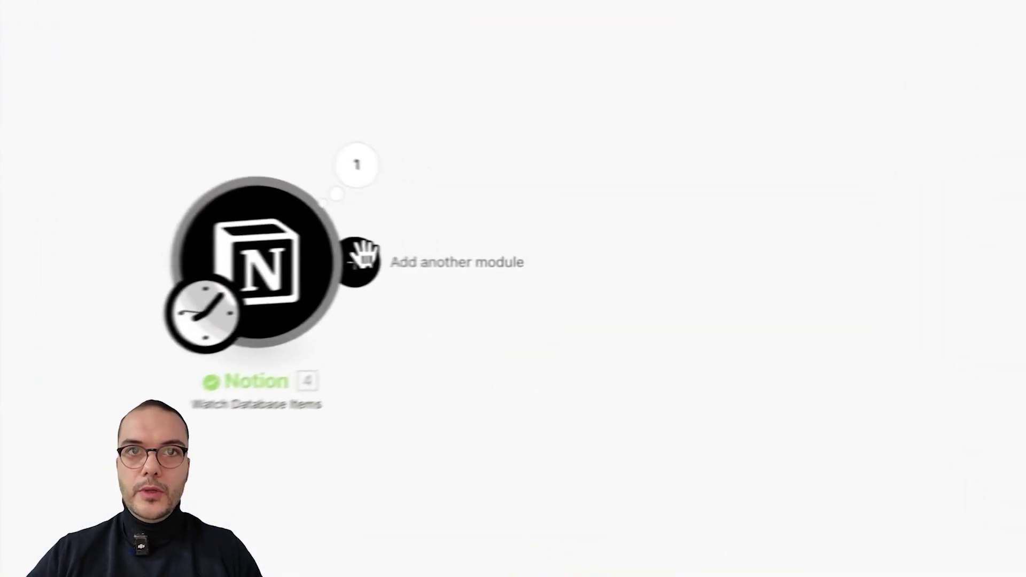
Add a Webflow Create an Item module after the Notion Watch Database Items module.
click(497, 261)
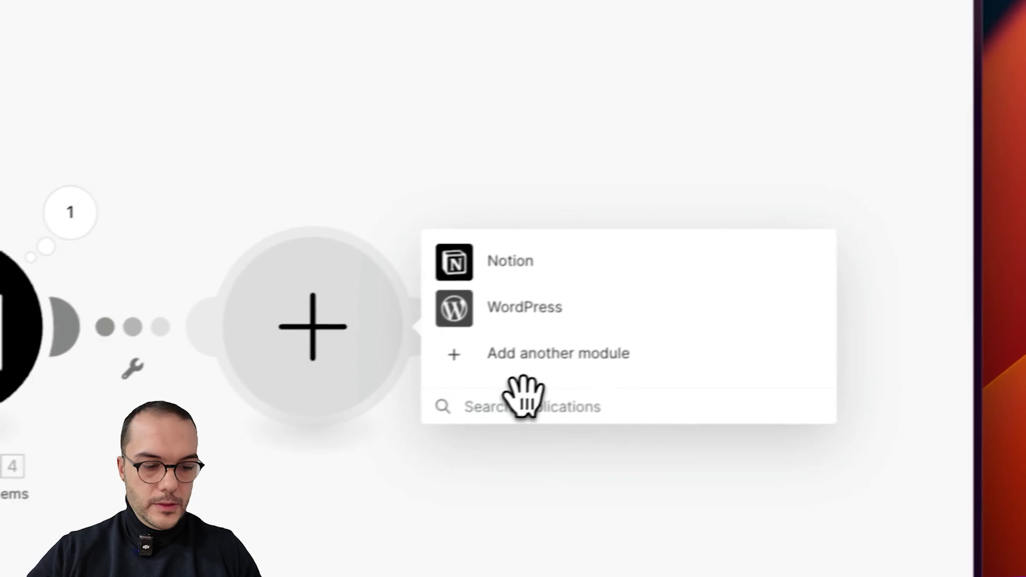
click(520, 395)
text(webflow)
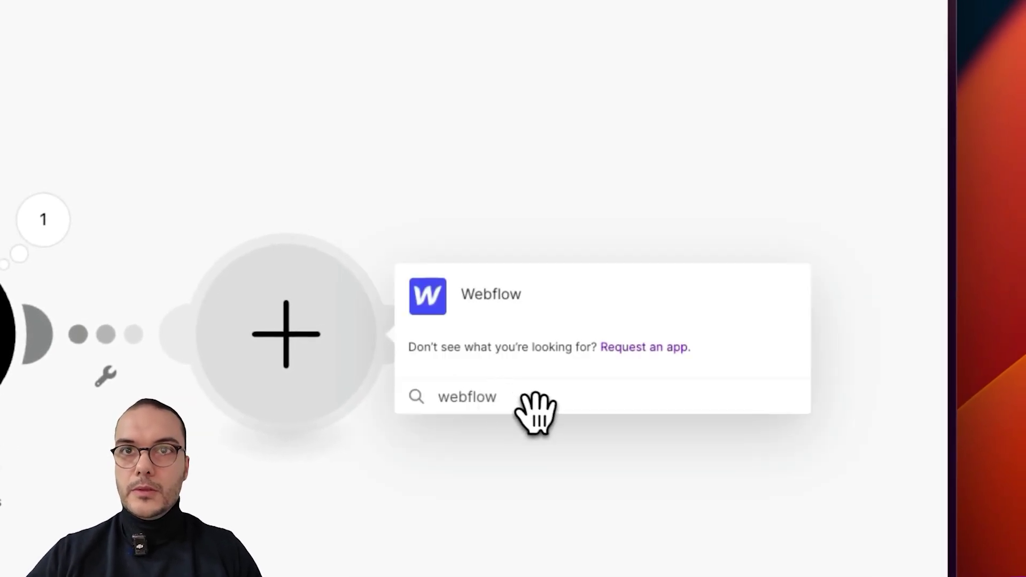
click(522, 320)
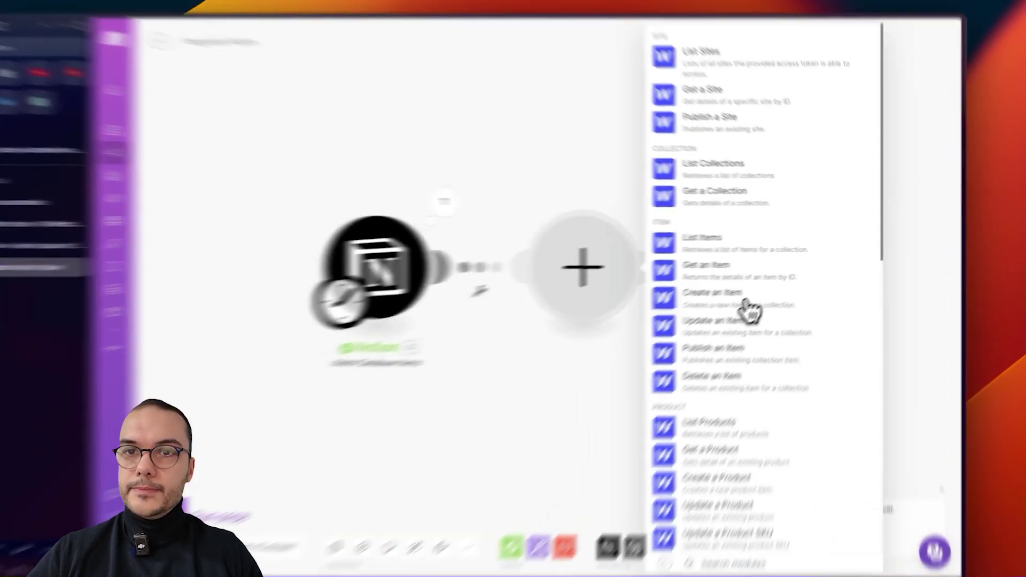
click(757, 291)
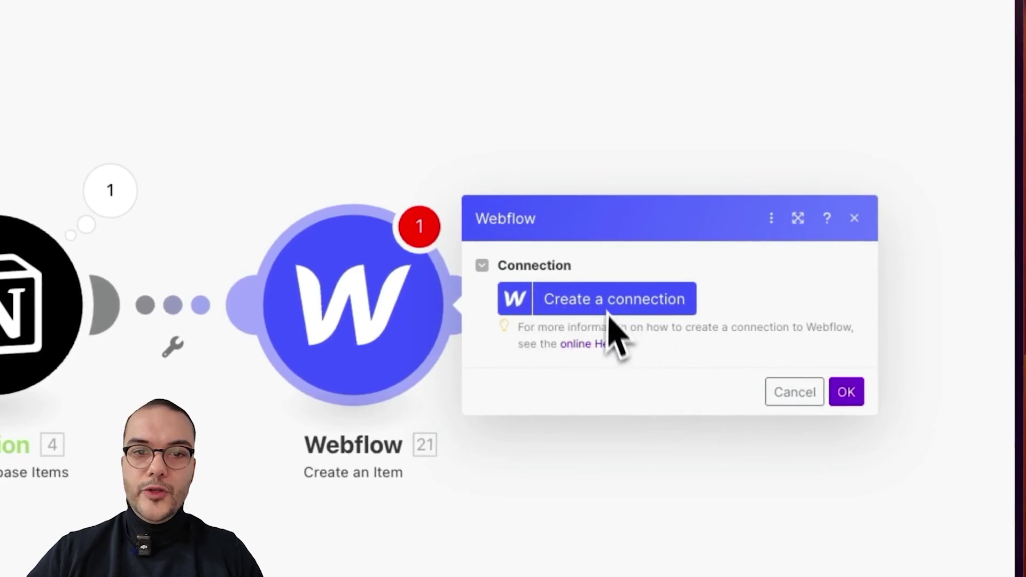
Create a Webflow connection with a custom connection name and select the site that Make is authorized to access.
click(675, 313)
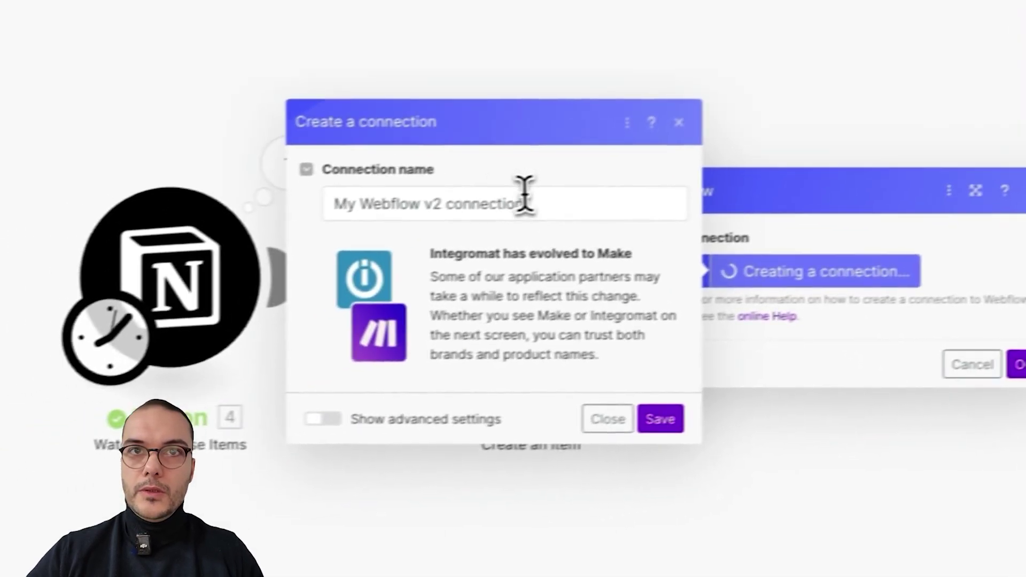
triple_click(354, 231)
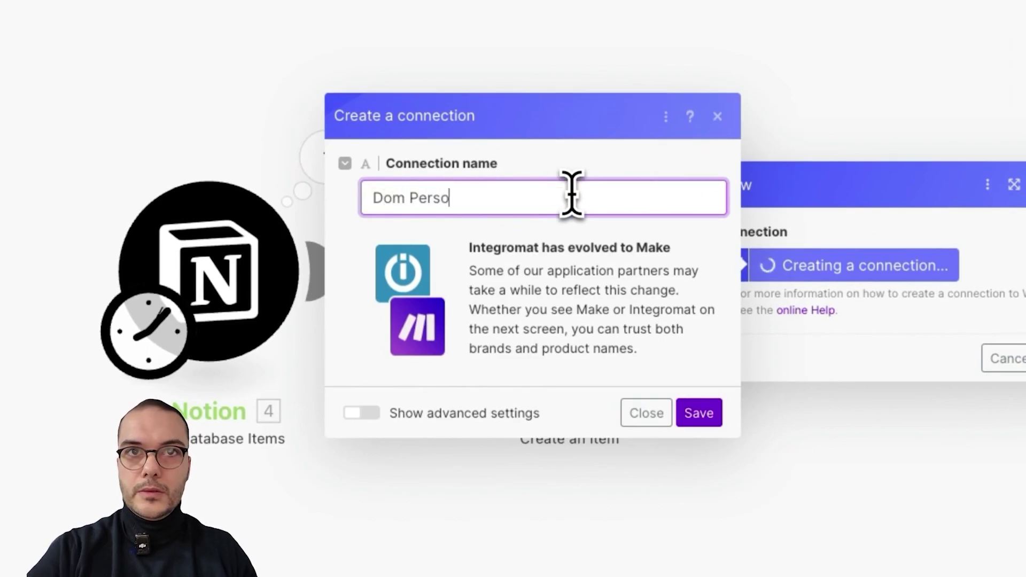
click(714, 414)
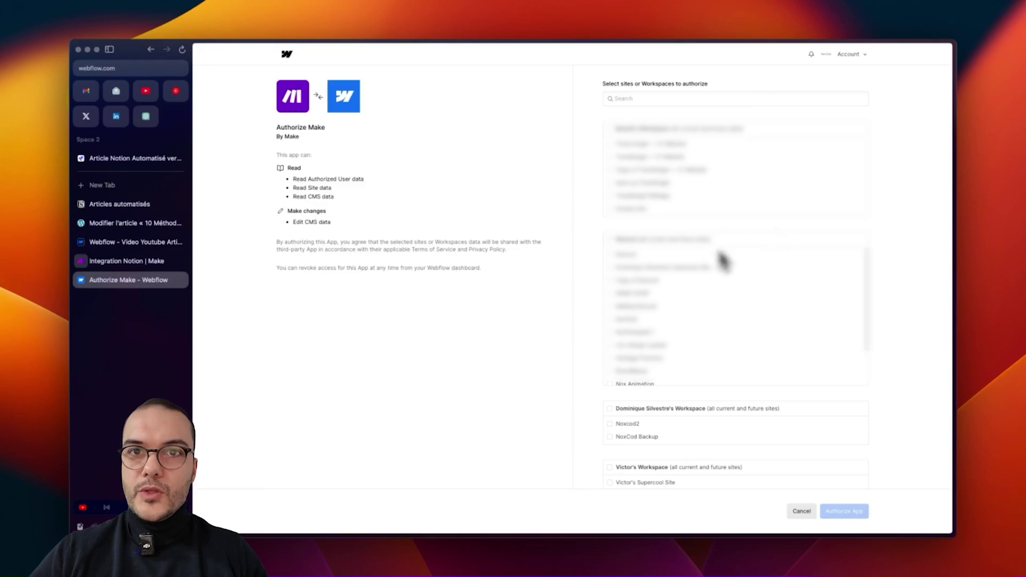
scroll(728, 305, down, 2)
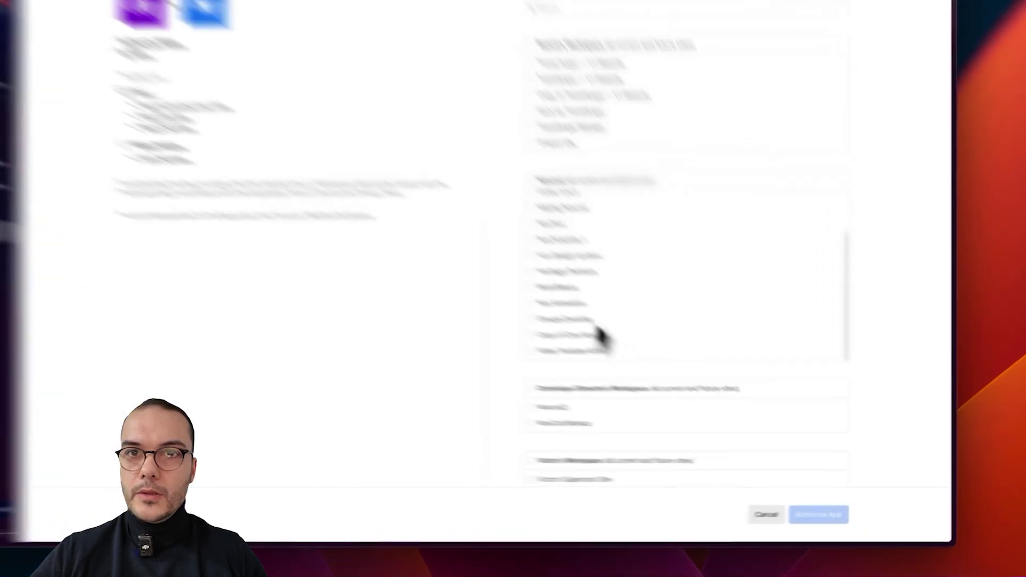
click(652, 378)
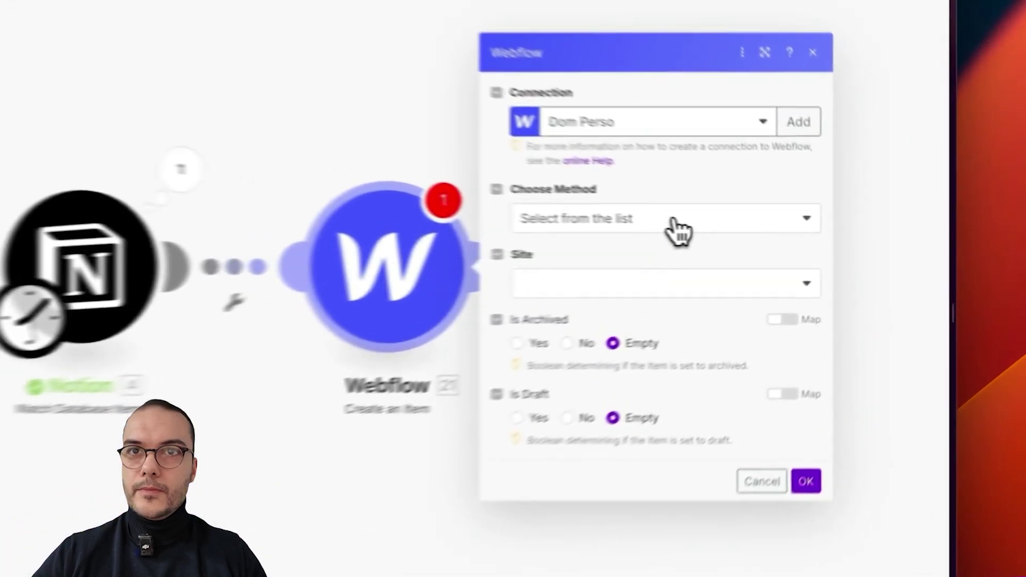
Keep the method as Select from the list, and choose the Video Youtube Article site and its Blog Posts collection.
click(791, 234)
click(790, 235)
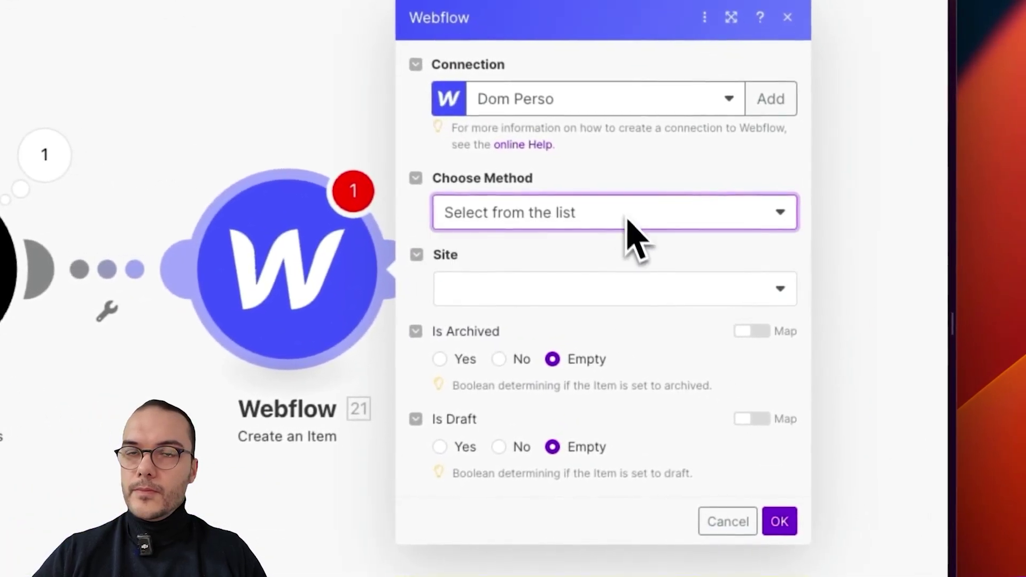
click(777, 269)
click(610, 321)
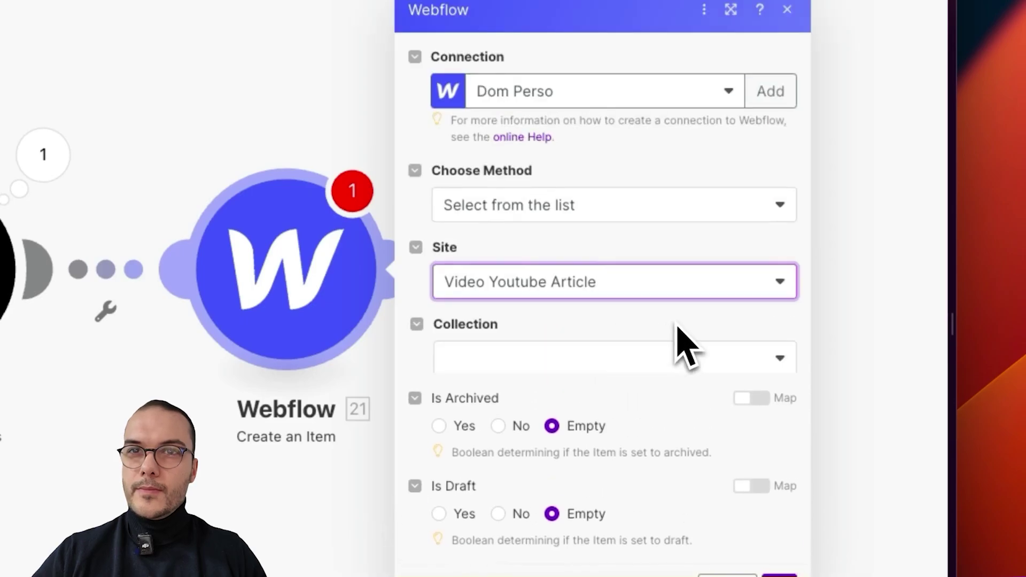
click(678, 327)
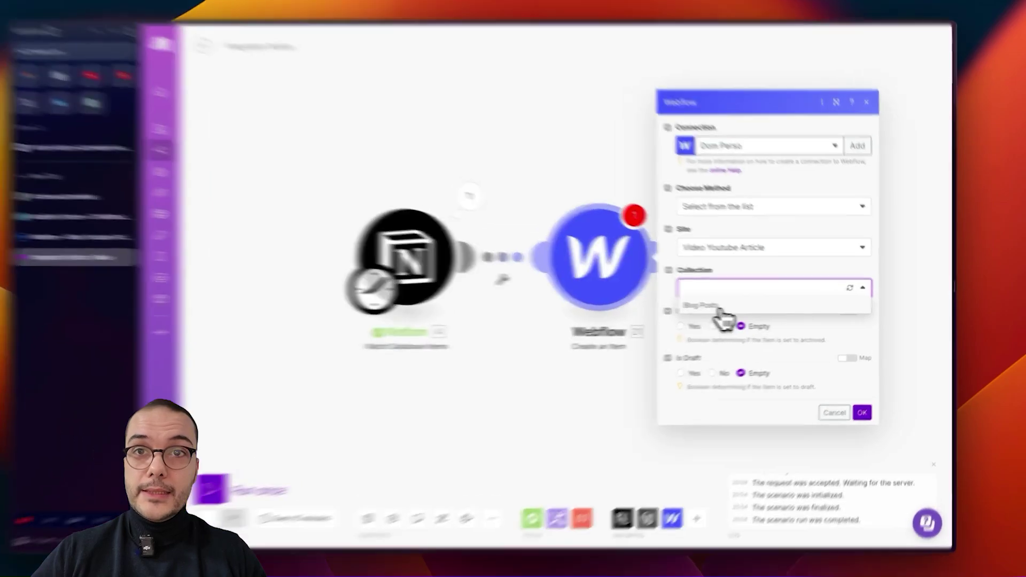
click(735, 309)
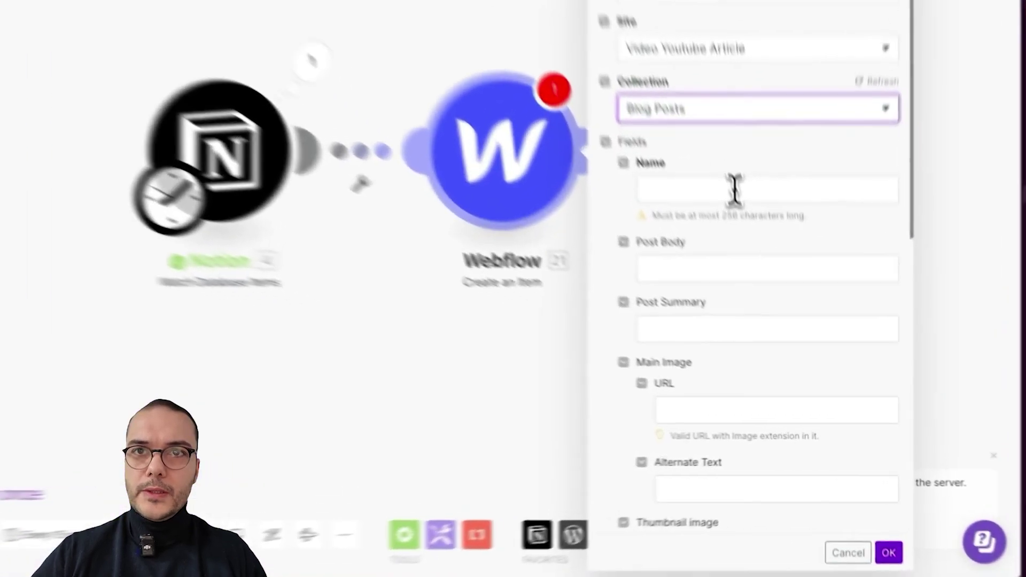
Map the Plain Text of Notion's TItre property to the Webflow item's Name field.
click(769, 286)
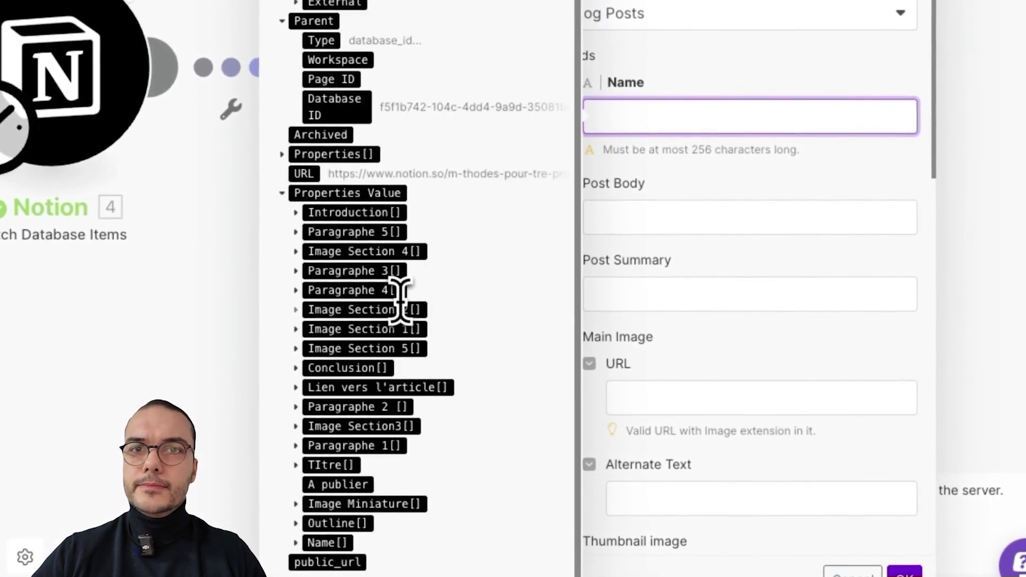
click(295, 465)
scroll(394, 488, down, 3)
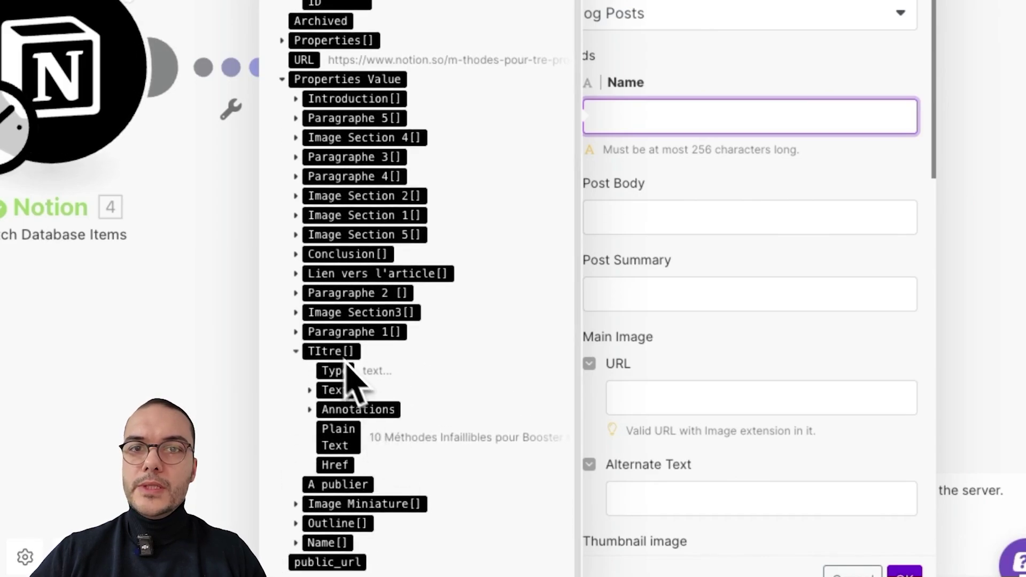
click(338, 437)
click(726, 187)
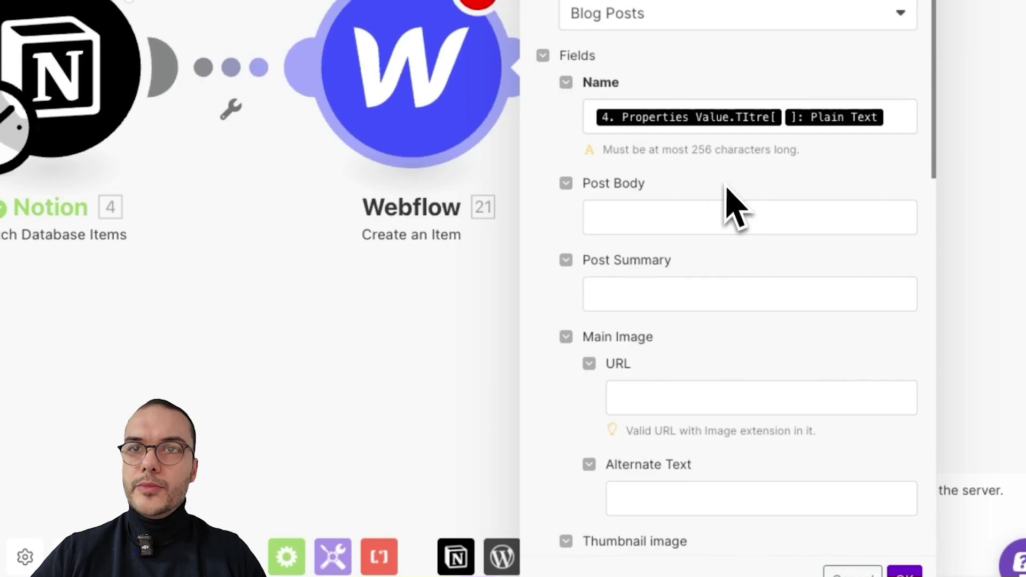
Look through the Notion properties available for Post Body, and examine how Paragraphe 5 and Paragraphe 4 are structured in the Notion output.
scroll(727, 188, down, 3)
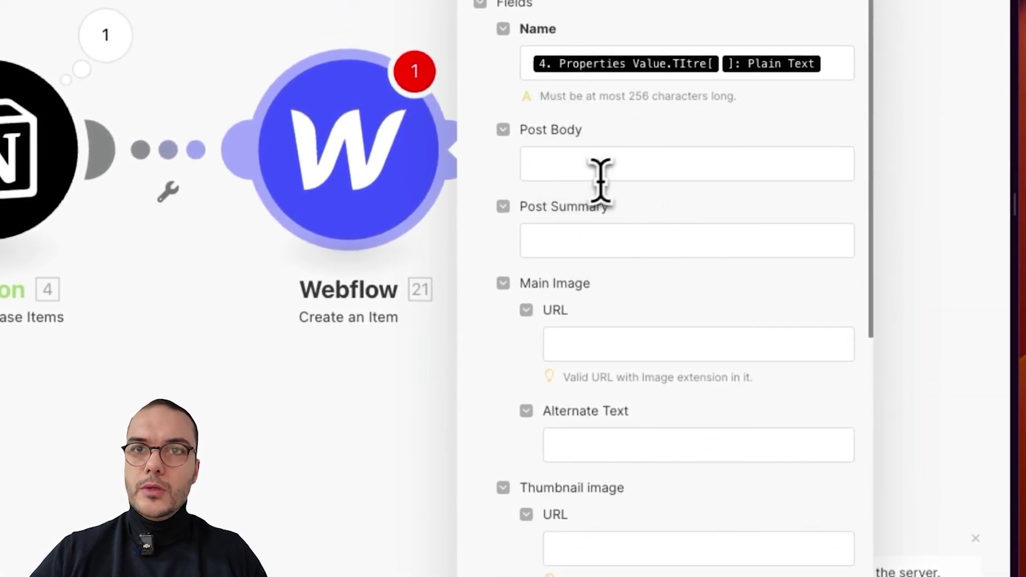
click(571, 165)
scroll(394, 464, down, 5)
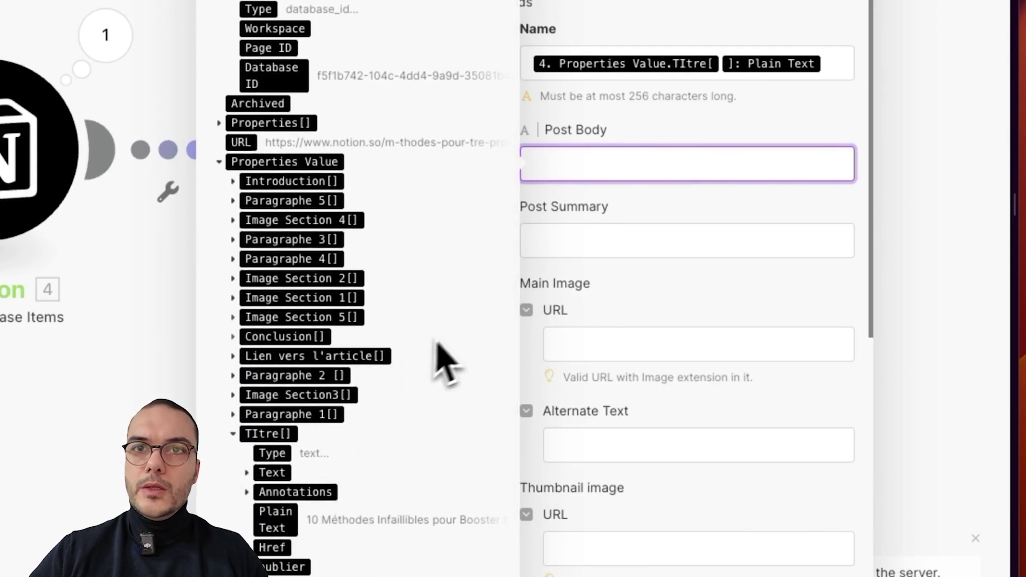
click(662, 215)
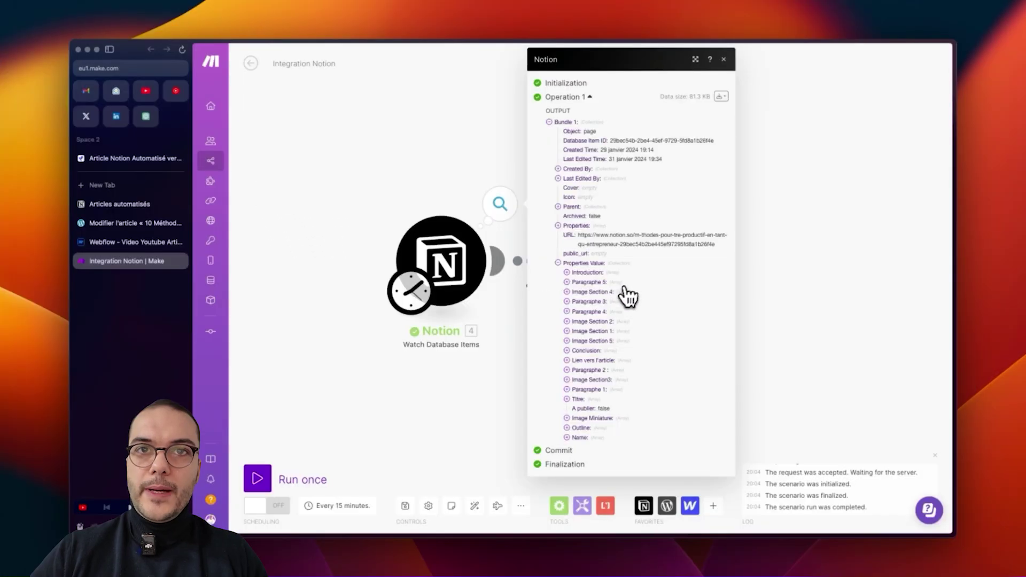
click(558, 244)
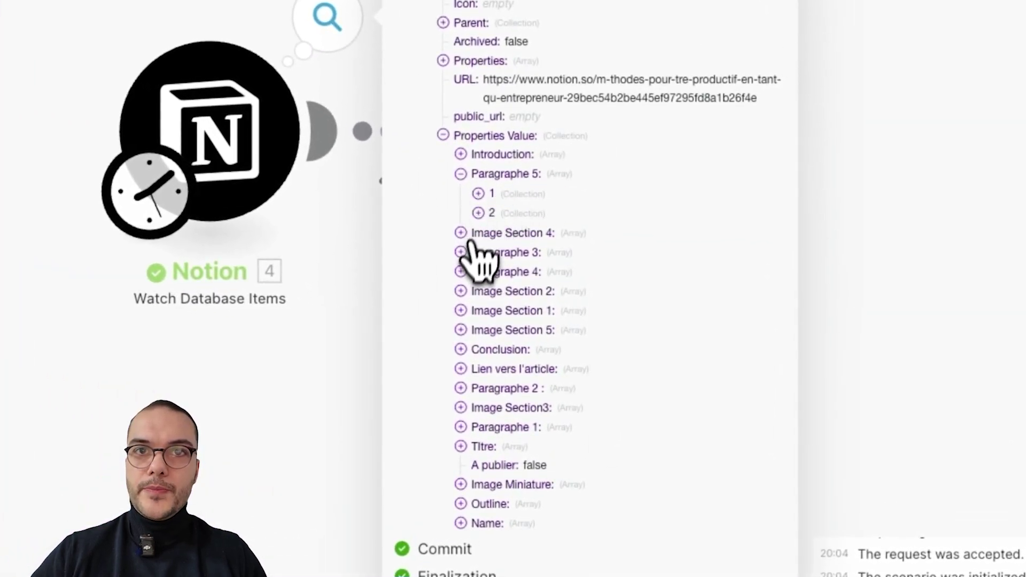
click(475, 270)
scroll(510, 342, down, 3)
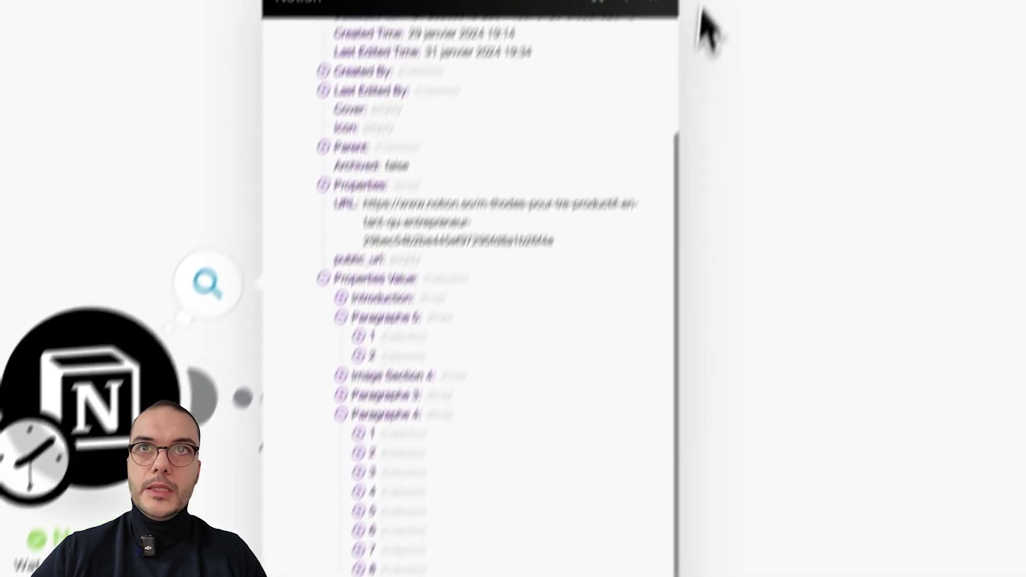
click(627, 85)
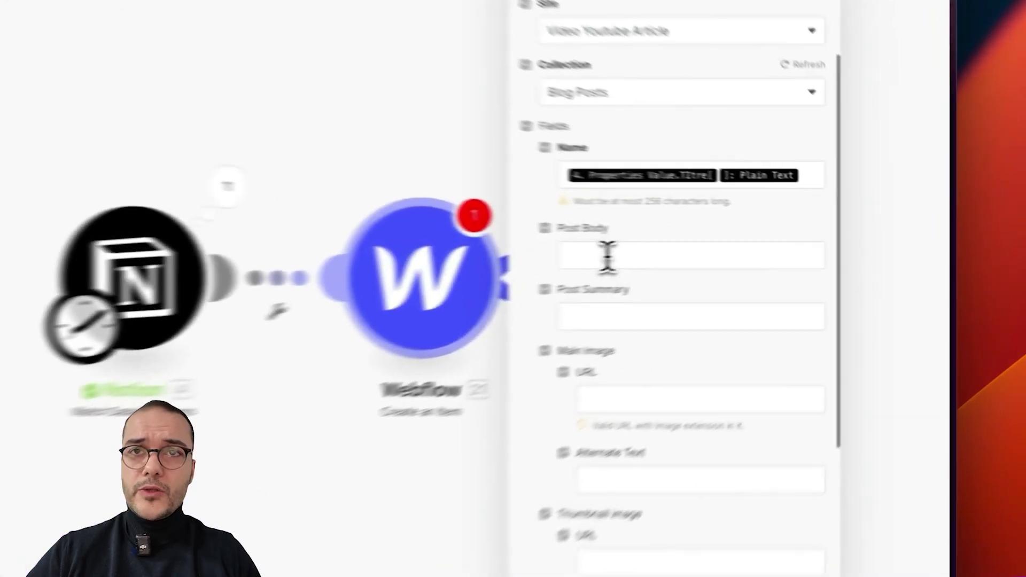
Enter map(4.properties_value.`Paragraphe 1`; plain_text) in the Webflow item's Post Body and insert blank lines above it.
click(738, 247)
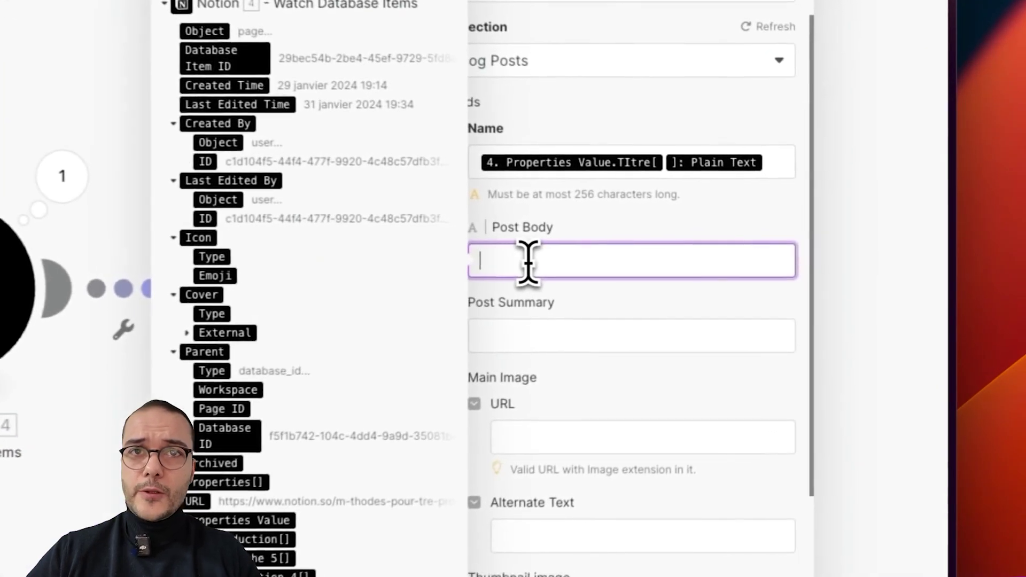
text(map(4.properties_value.`Paragraphe 1`; plain_text))
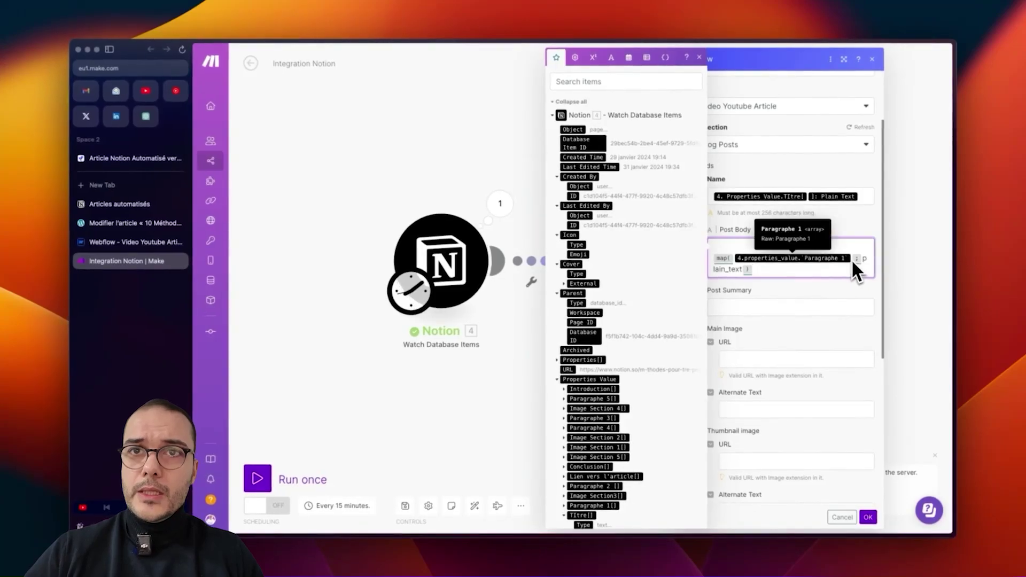
click(734, 249)
key(Return)
key(Return)
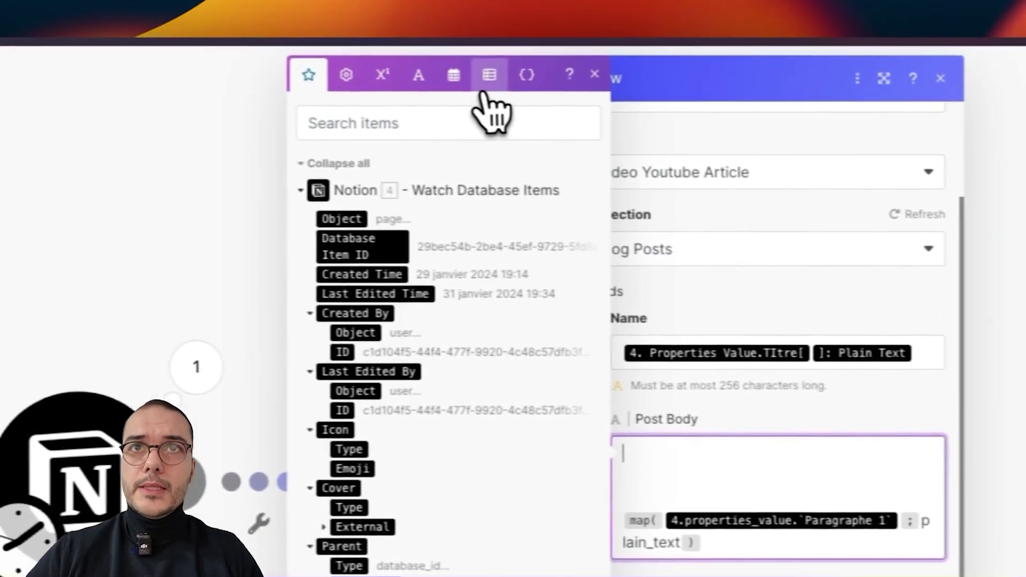
Insert the array function map above the Paragraphe 1 formula in Post Body, with Notion's Introduction property as its array.
click(412, 71)
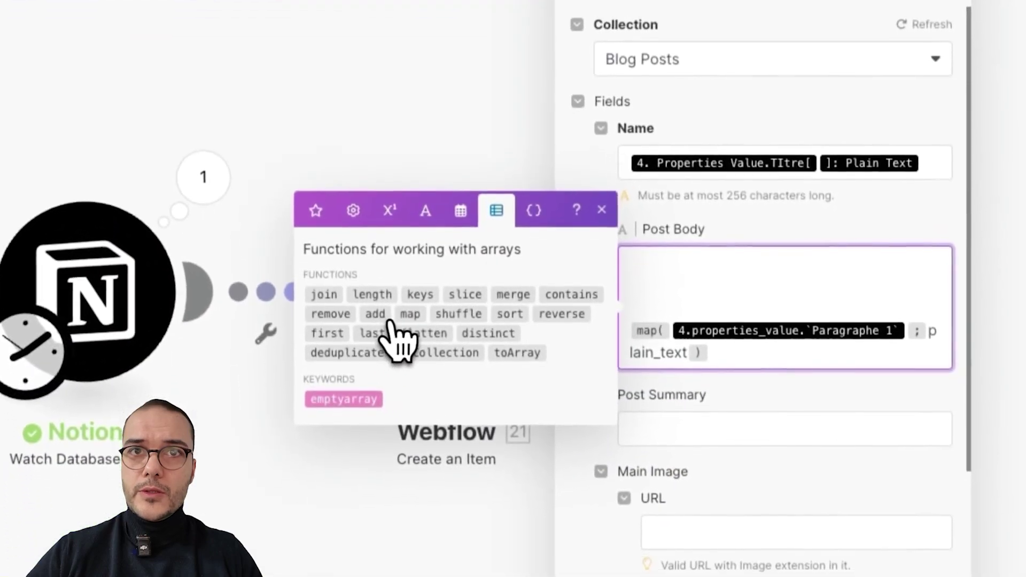
click(429, 505)
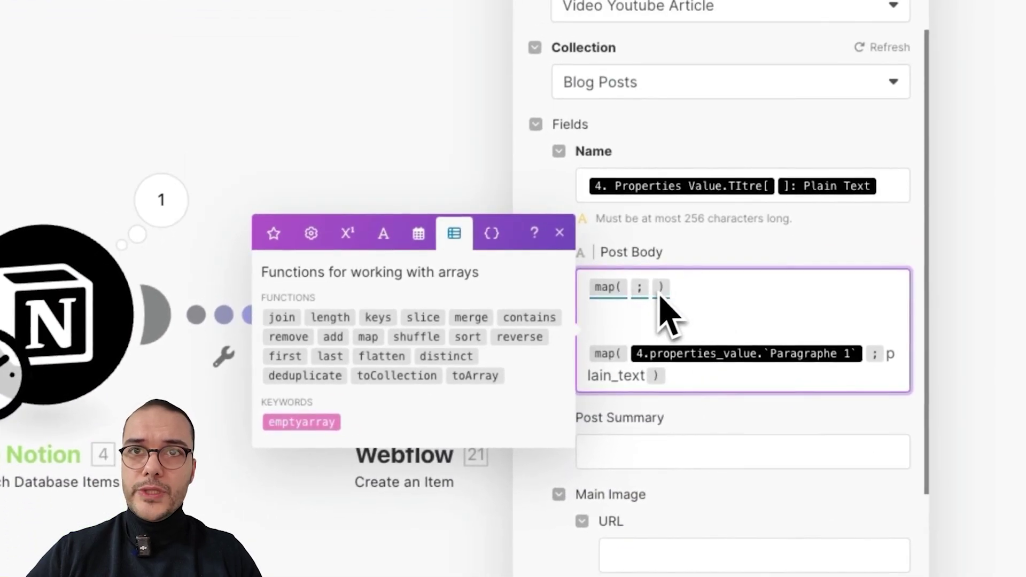
click(628, 289)
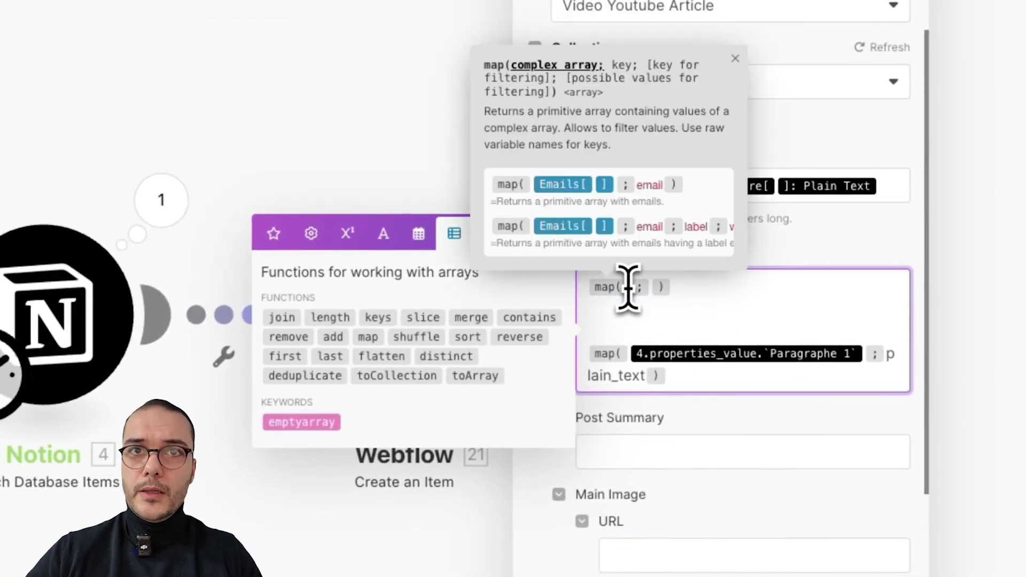
click(274, 234)
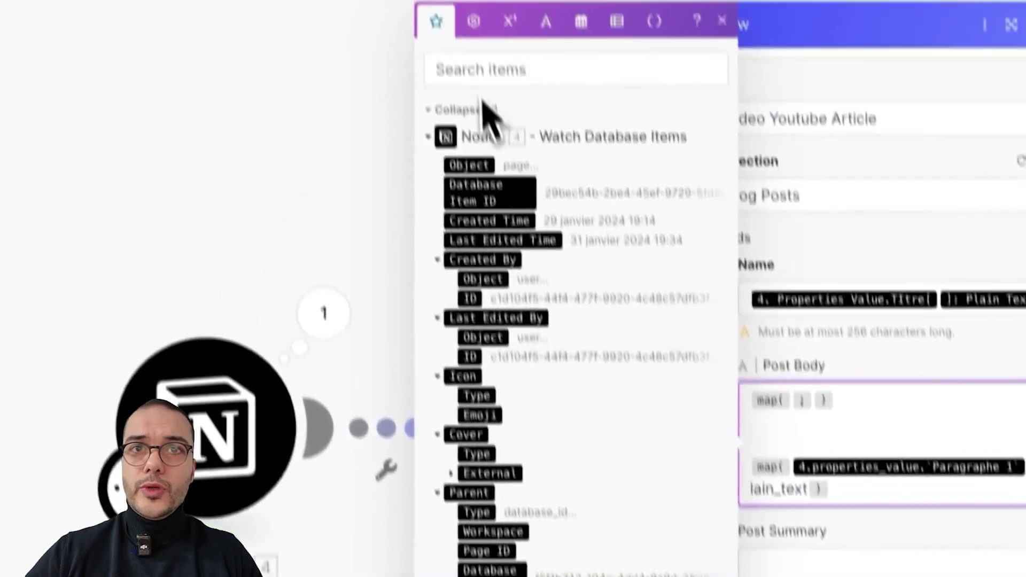
scroll(529, 417, down, 3)
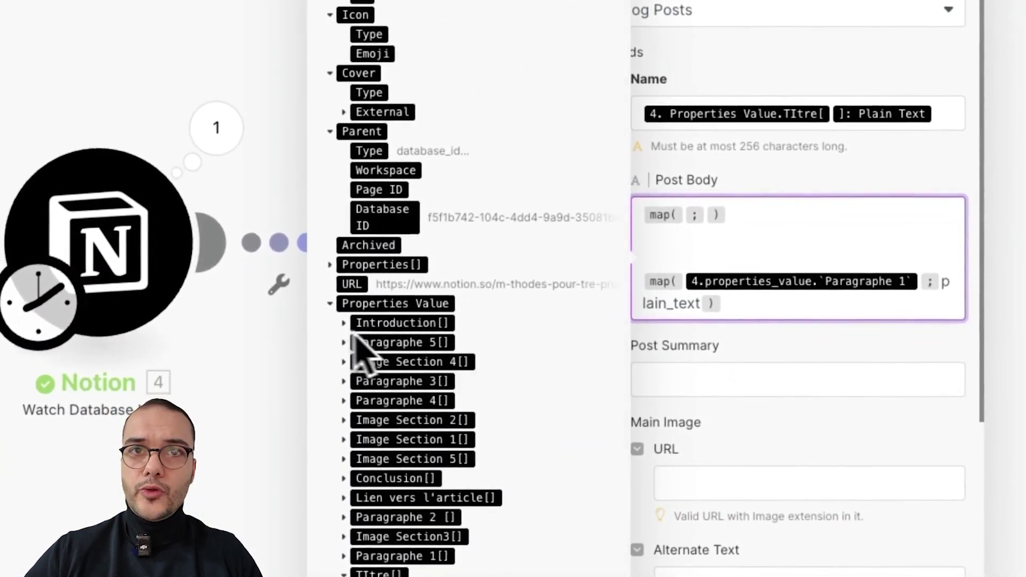
click(394, 328)
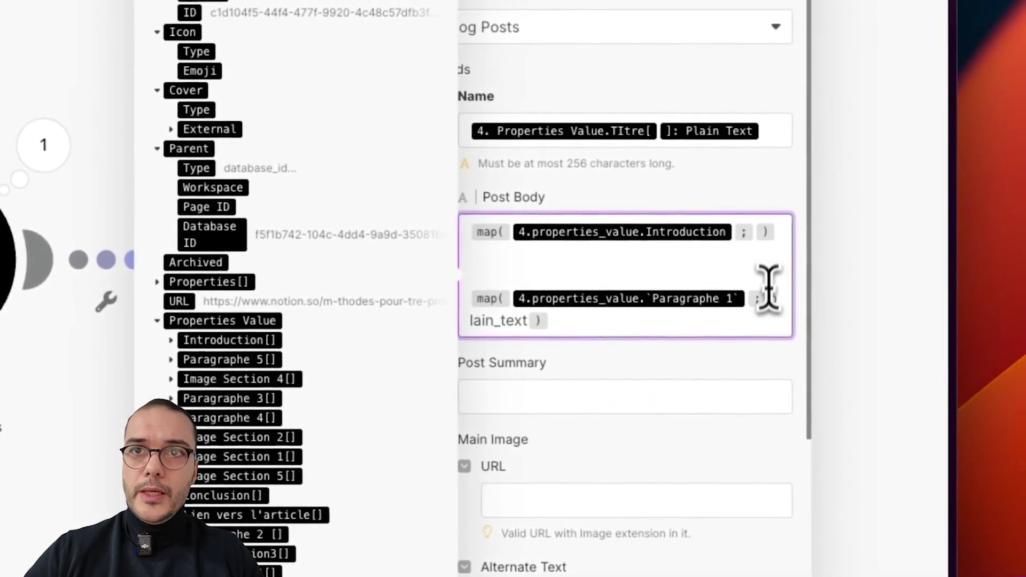
Copy plain_text from the Paragraphe 1 formula and set it as the key of the Introduction map function.
double_click(767, 300)
key(ctrl+c)
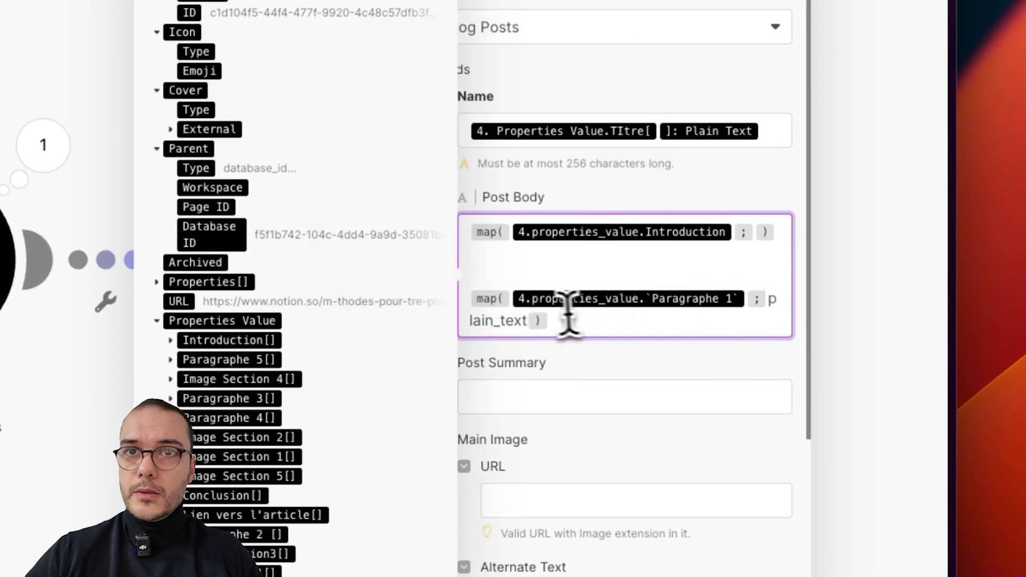
click(755, 238)
key(ctrl+v)
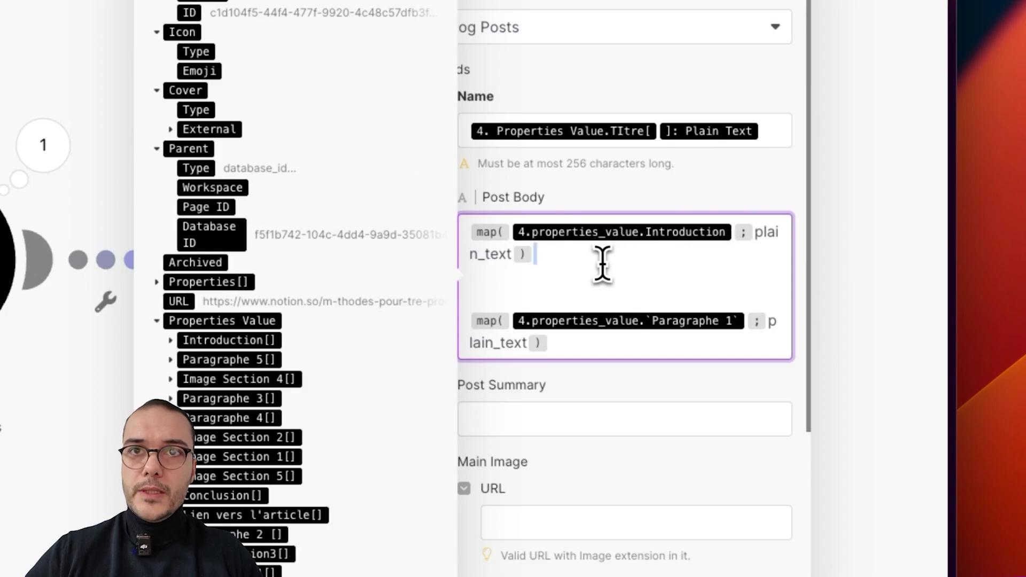
Place two copies of the Introduction map formula on new lines between the Introduction and Paragraphe 1 formulas in Post Body.
click(579, 293)
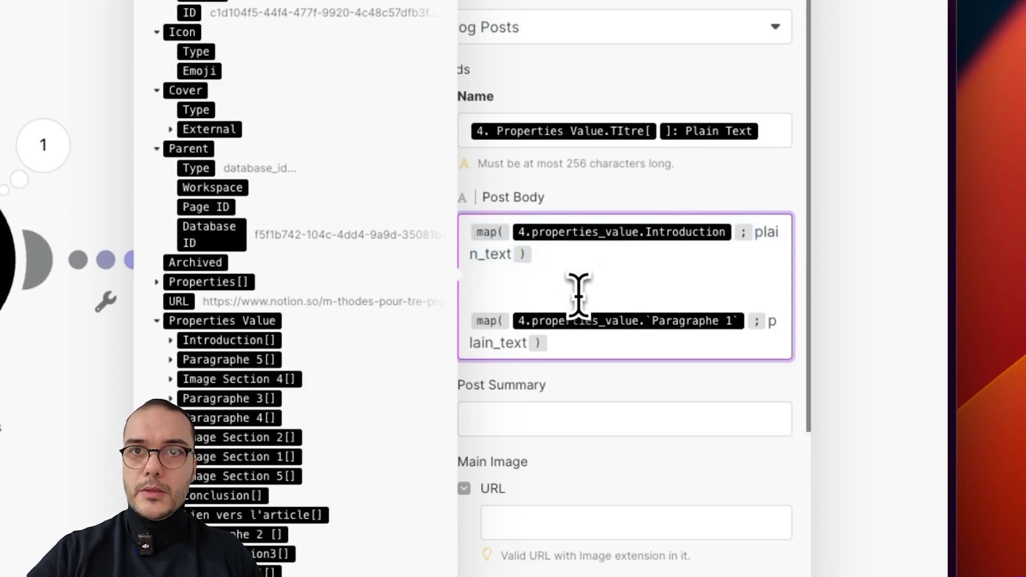
key(Return)
key(ctrl+v)
key(ctrl+v)
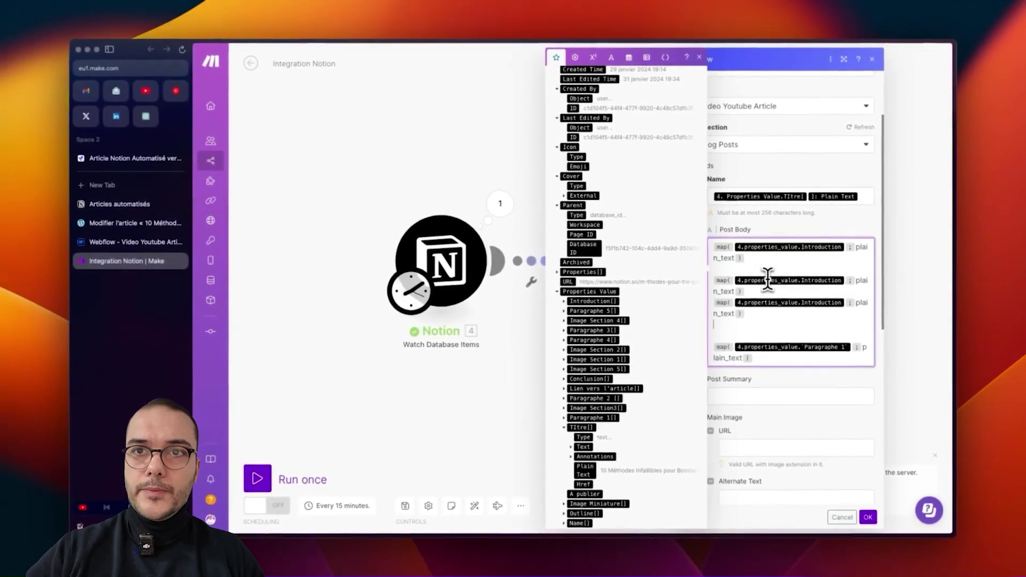
Add one more Introduction map formula to Post Body, separated by a blank line, and replace the second formula's array with Paragraphe 1.
text(map( 4.properties_value.Introduction ; plain_text ))
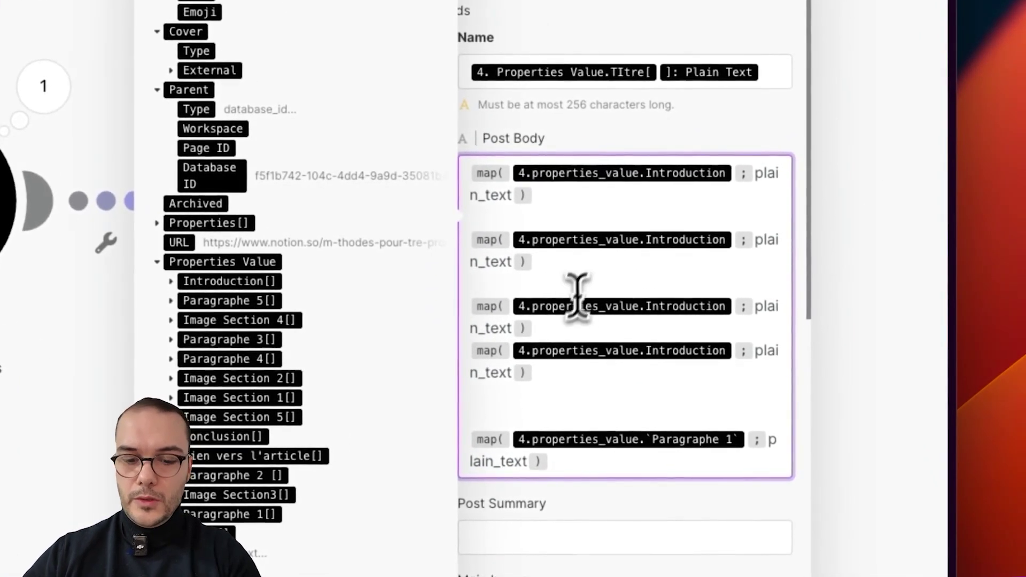
key(Return)
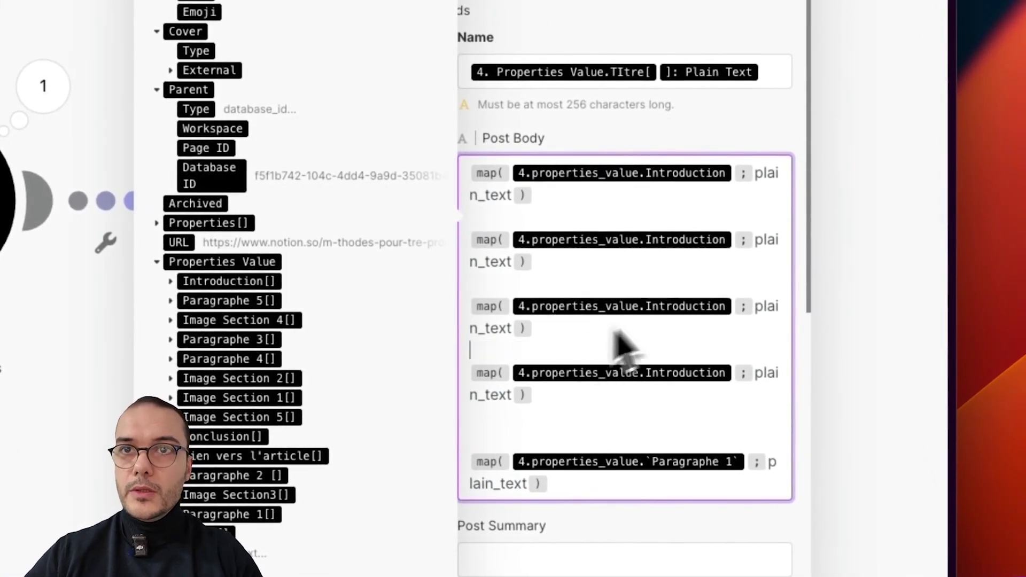
click(731, 241)
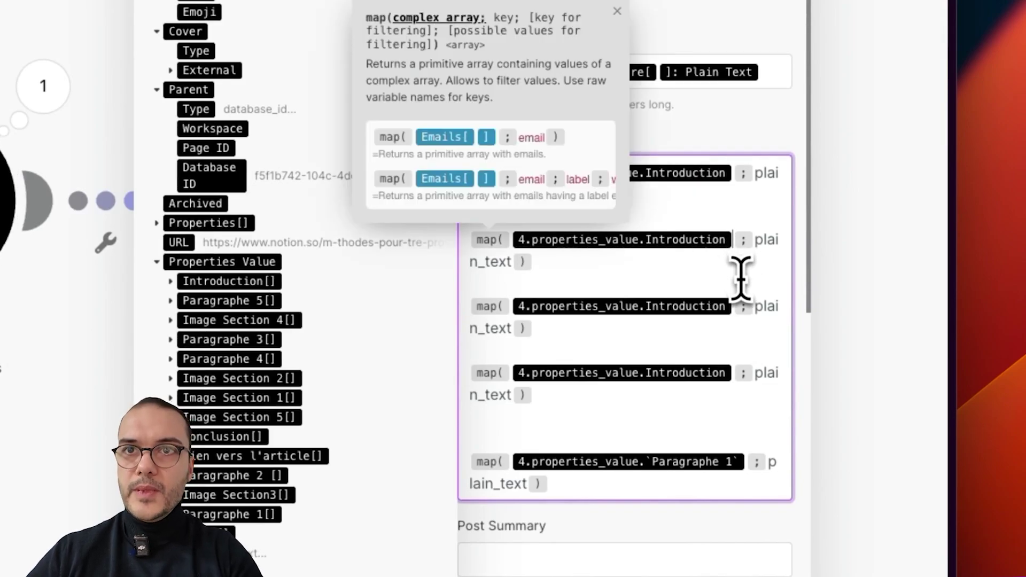
key(BackSpace)
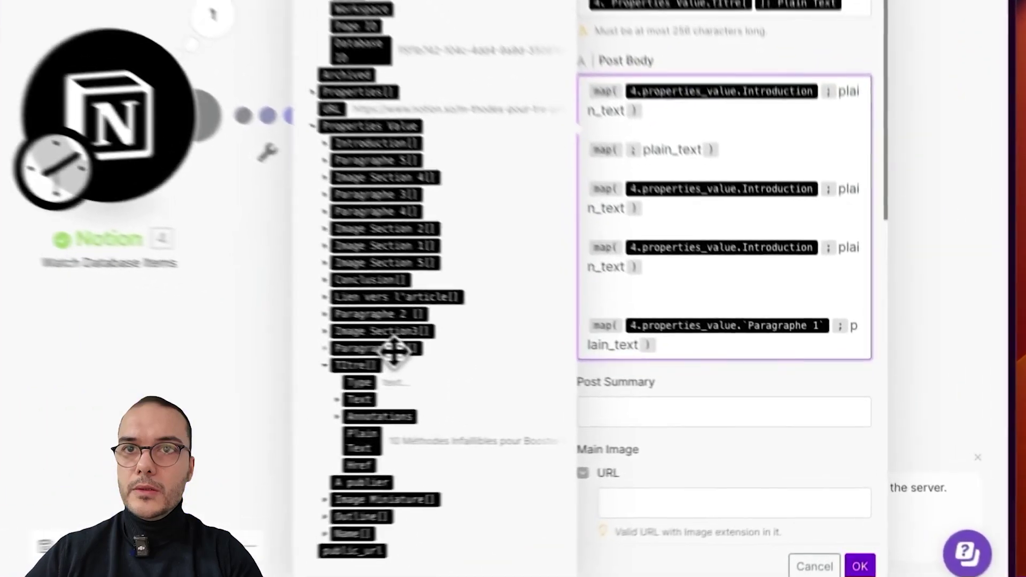
drag(593, 402, 733, 280)
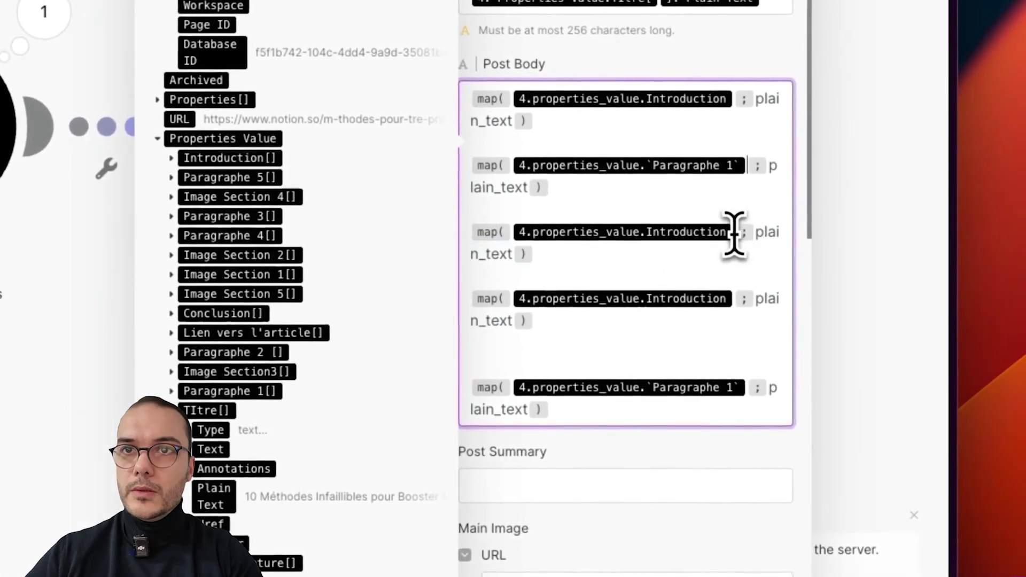
Replace the Introduction array in Post Body's third and fourth map formulas with Paragraphe 2 and Paragraphe 3 respectively.
click(733, 230)
key(BackSpace)
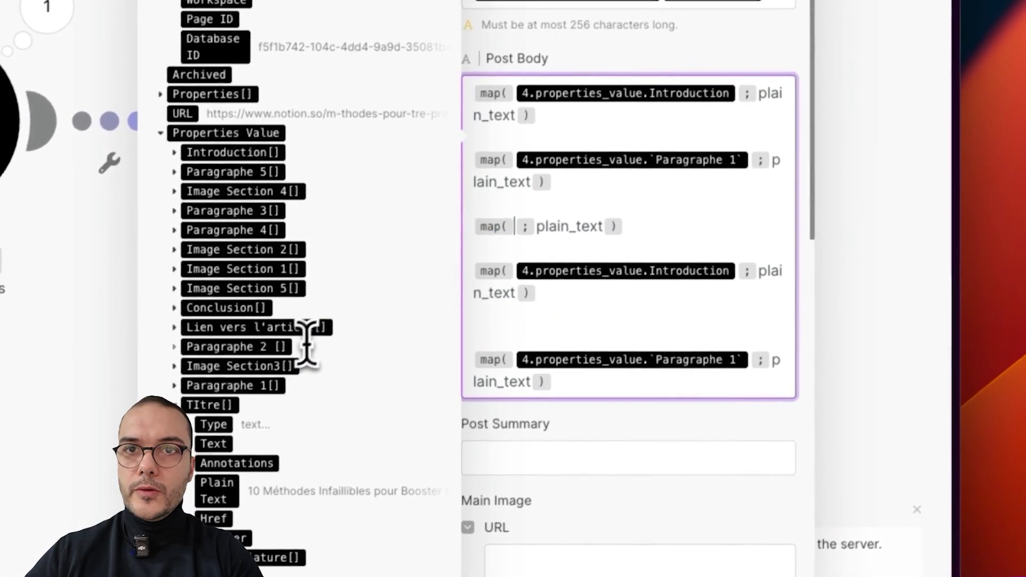
click(275, 353)
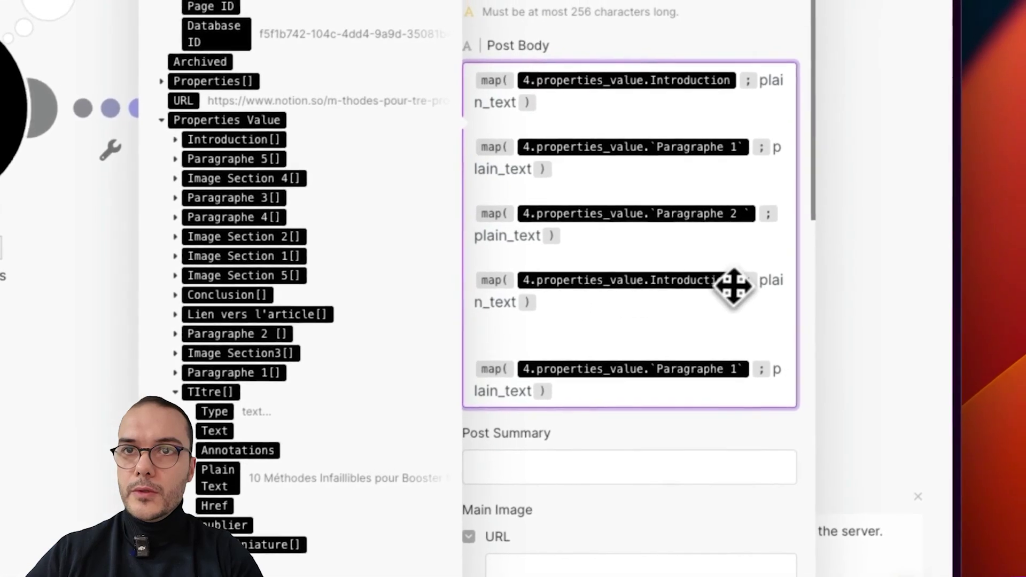
click(750, 274)
key(BackSpace)
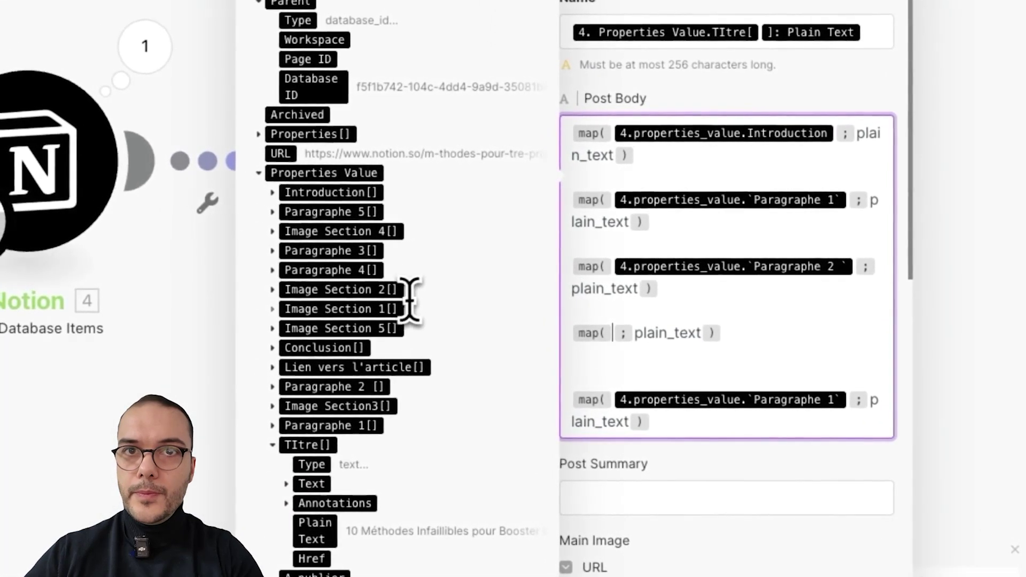
click(365, 255)
Place two more copies of the Introduction map formula below the Paragraphe 3 formula, separated by a blank line.
click(769, 372)
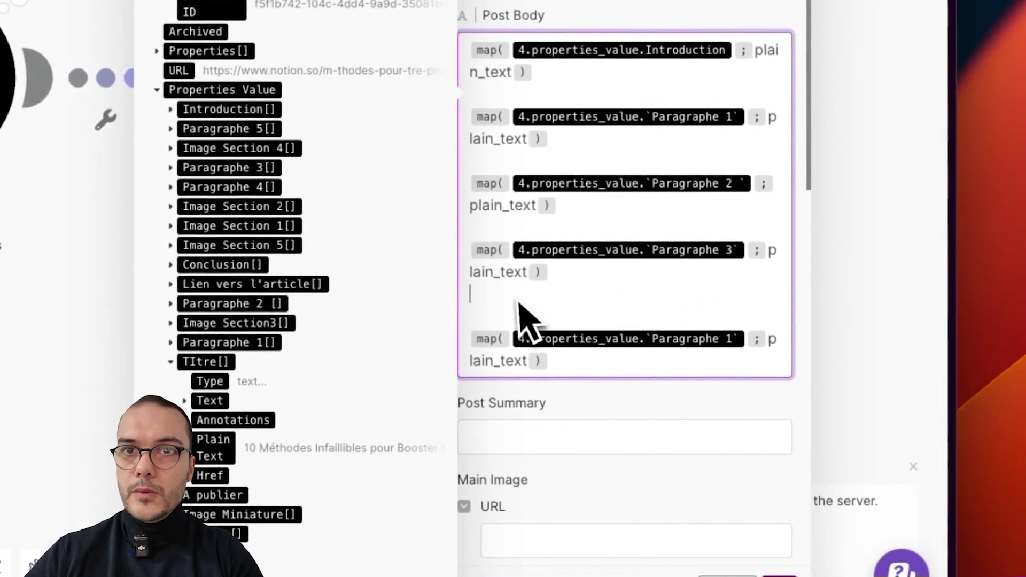
key(Return)
text(map(4.properties_value.Introduction;plain_text))
text(map(4.properties_value.Introduction;plain_text))
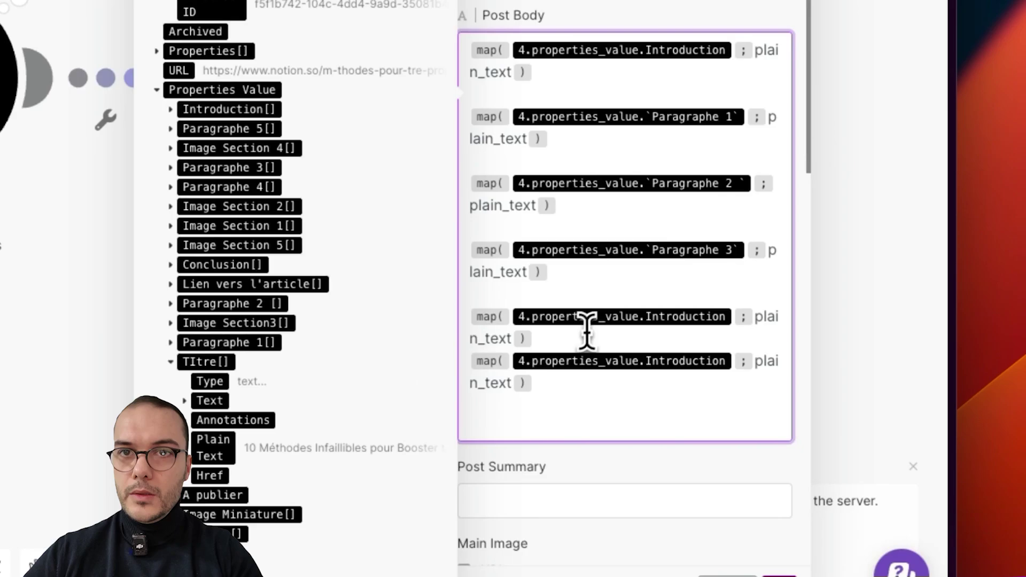
click(581, 336)
key(Return)
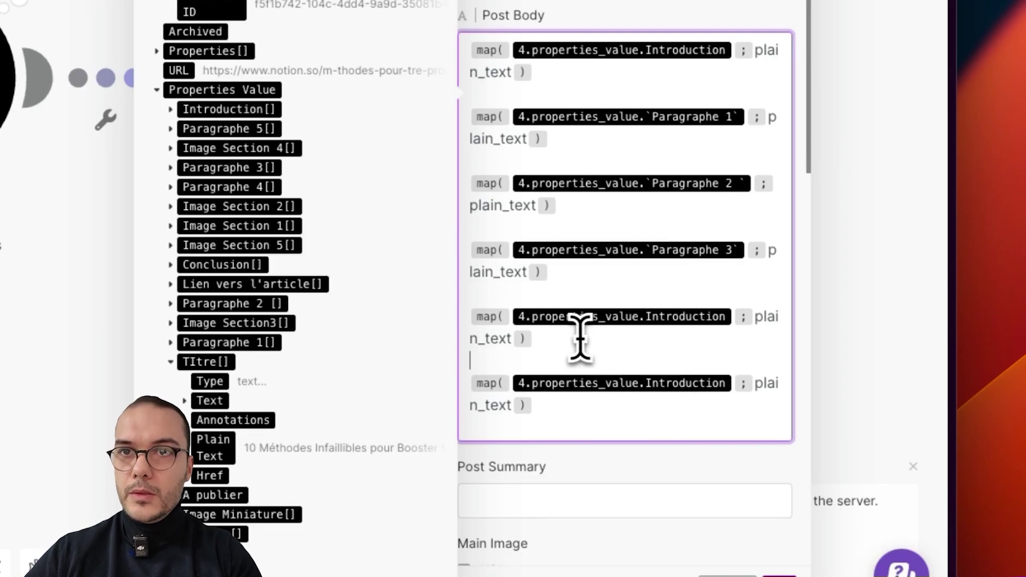
Replace the arrays of the two new Introduction map formulas below Paragraphe 3 with Paragraphe 4 and Paragraphe 5.
click(733, 319)
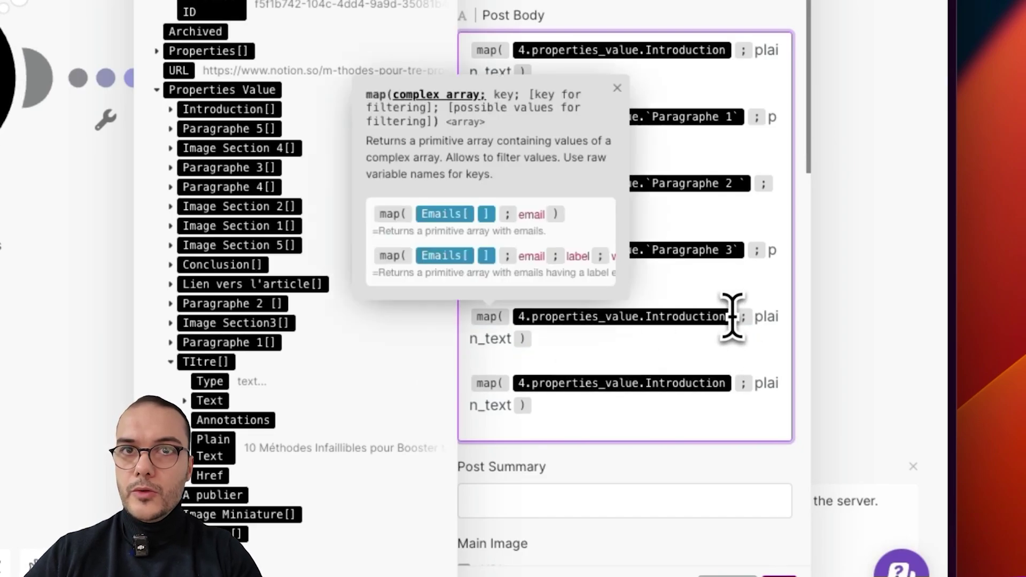
key(BackSpace)
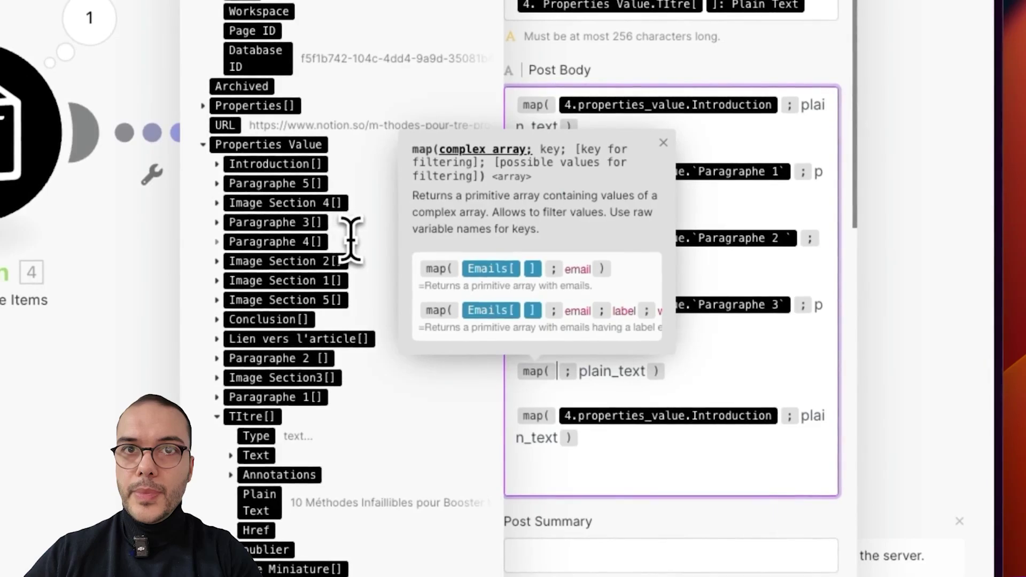
click(314, 238)
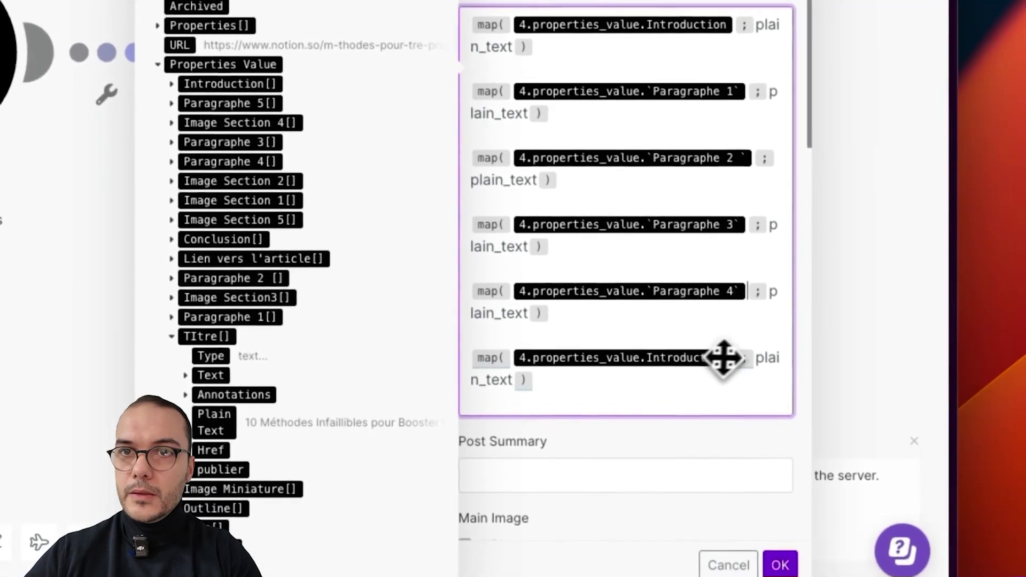
click(692, 345)
scroll(679, 345, down, 2)
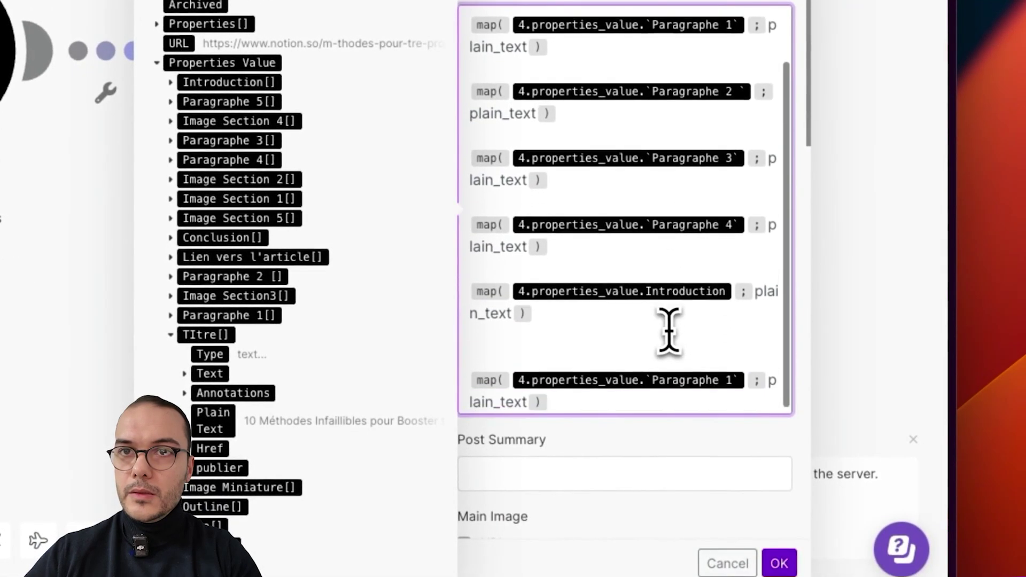
click(732, 283)
key(BackSpace)
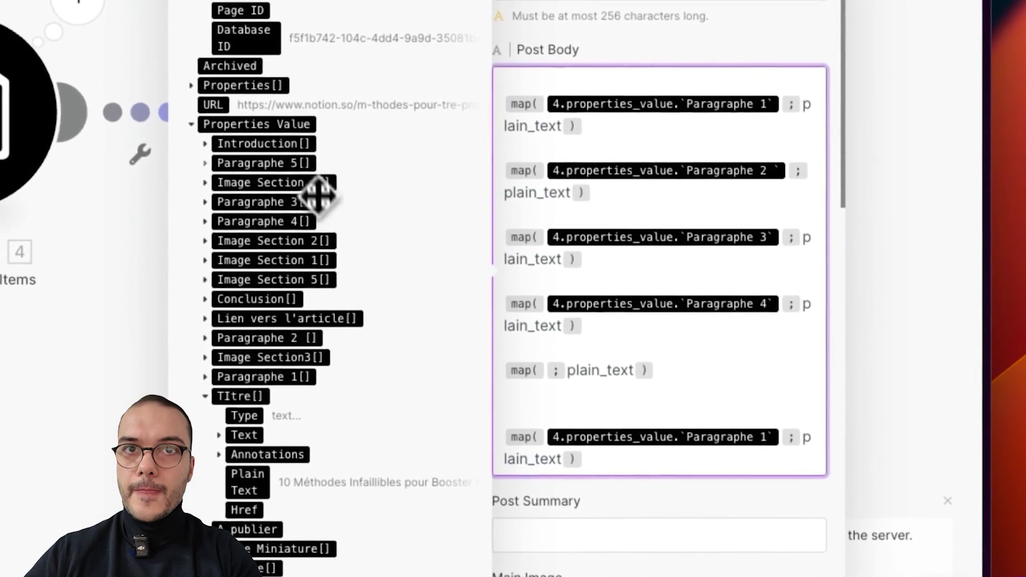
click(296, 162)
Remove the extra blank line below the Paragraphe 5 formula and replace the last map formula's array with Conclusion.
key(Delete)
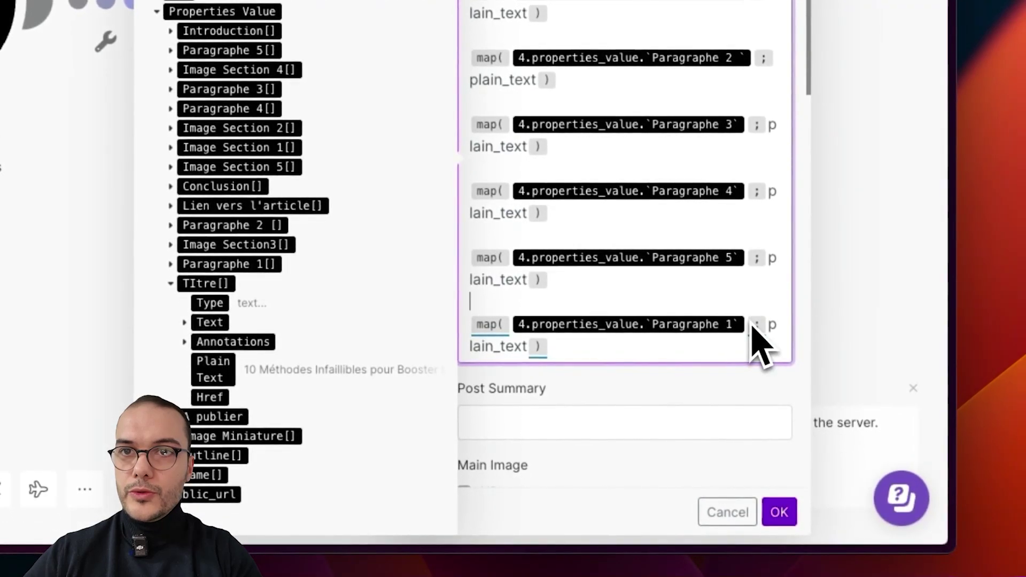
click(740, 323)
key(BackSpace)
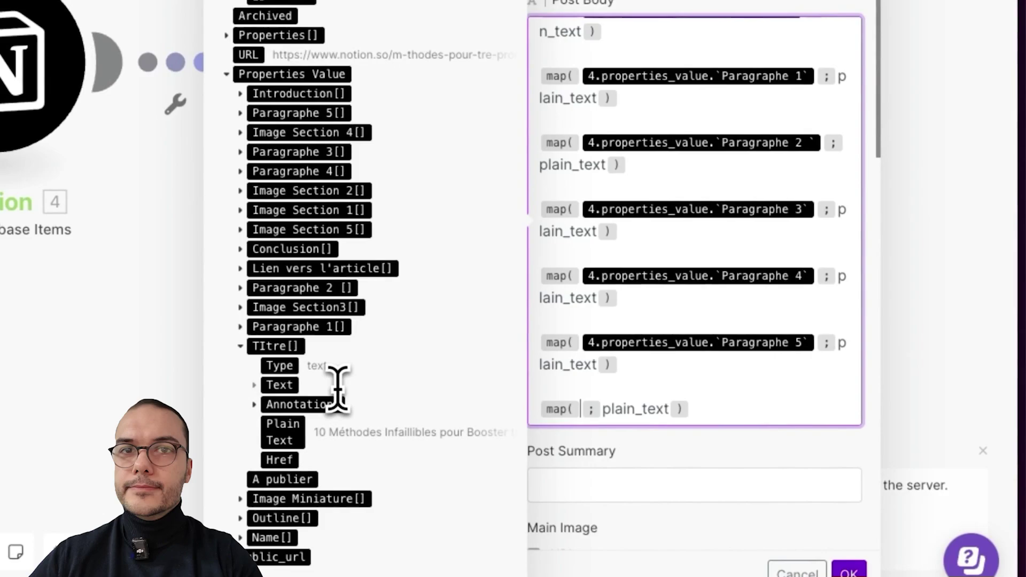
click(312, 251)
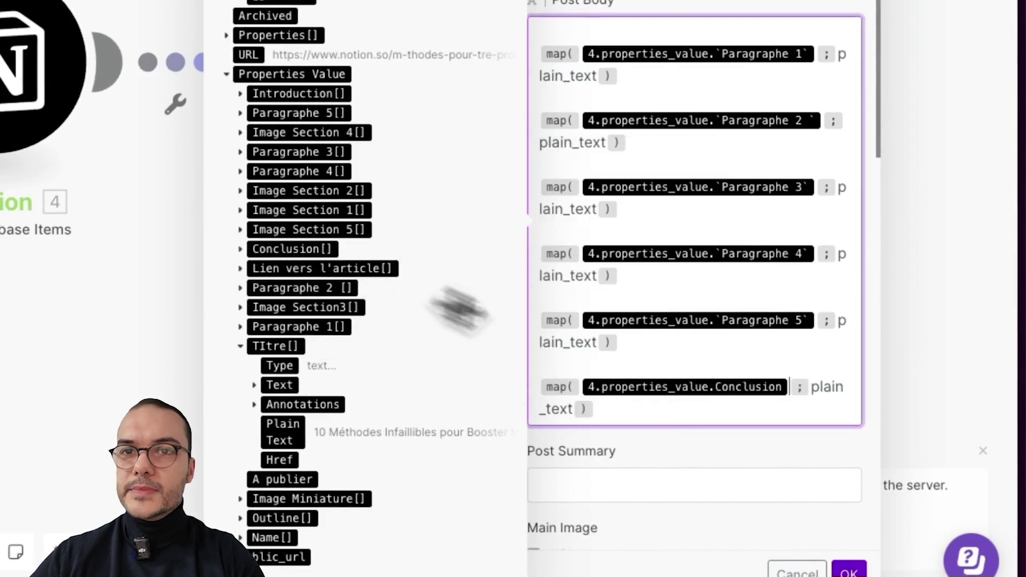
click(637, 369)
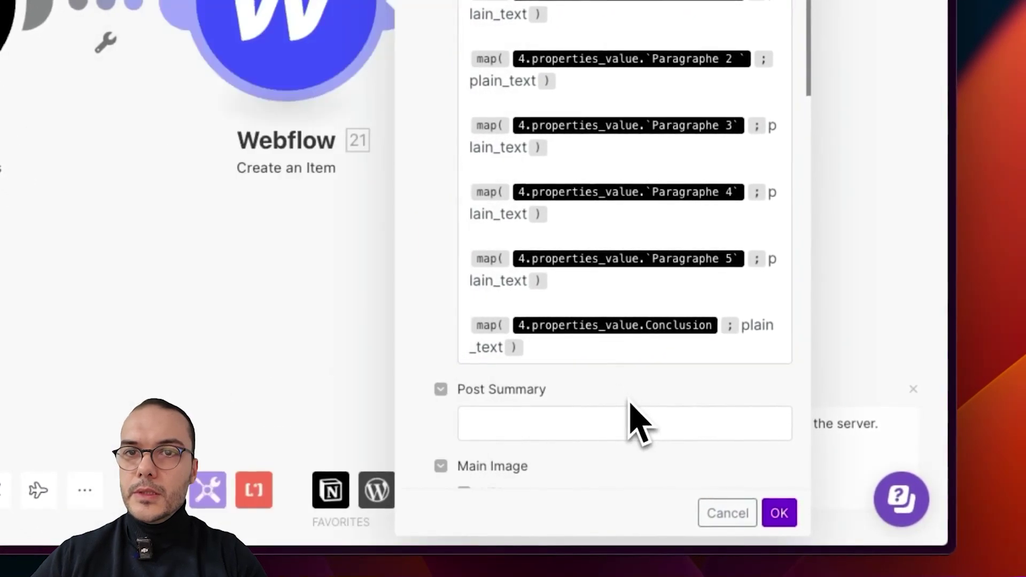
Copy the Introduction map formula from Post Body into the Webflow item's Post Summary.
scroll(639, 406, down, 4)
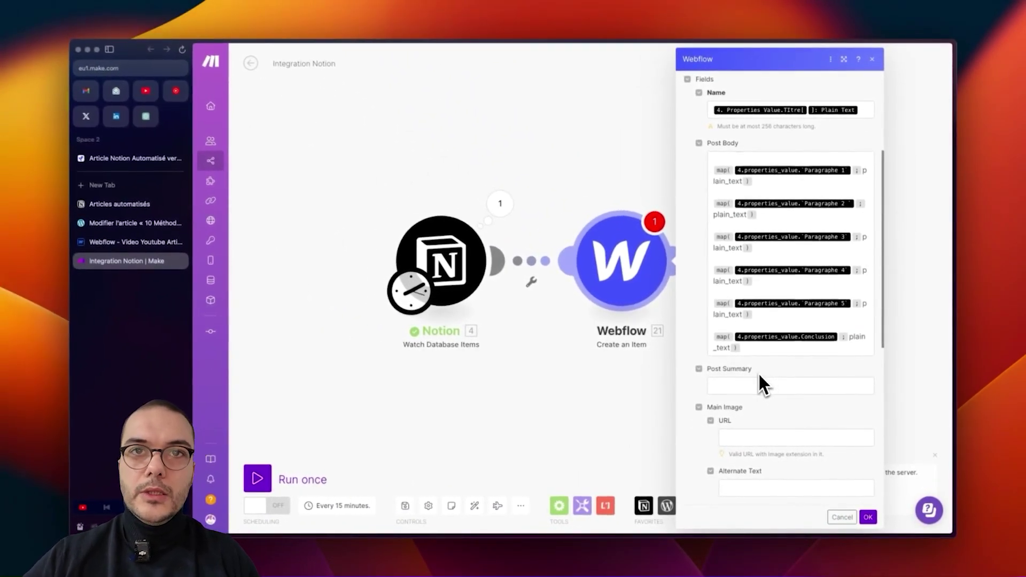
scroll(758, 386, down, 1)
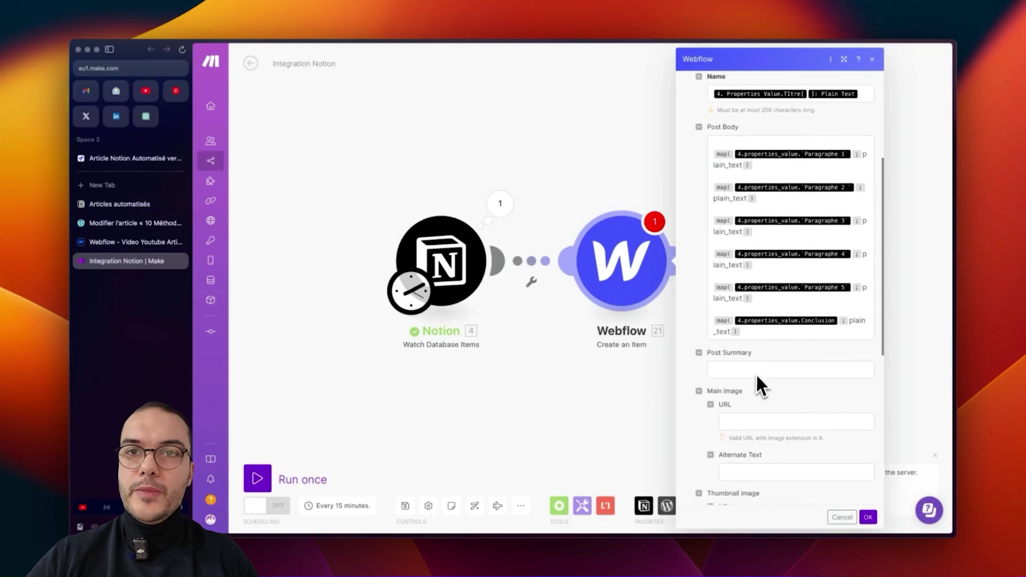
scroll(767, 336, up, 2)
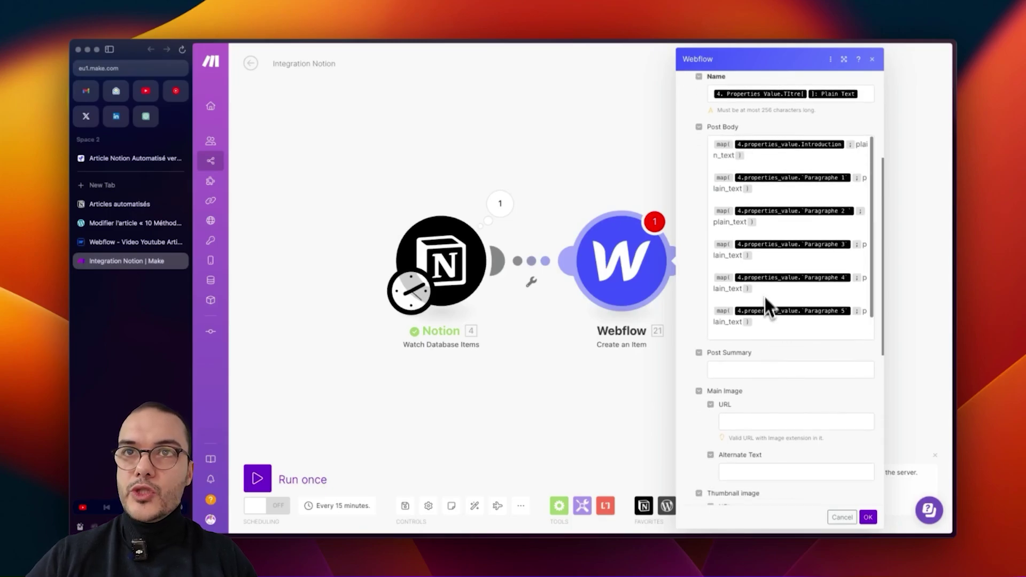
click(747, 157)
drag(598, 200, 542, 187)
key(super+c)
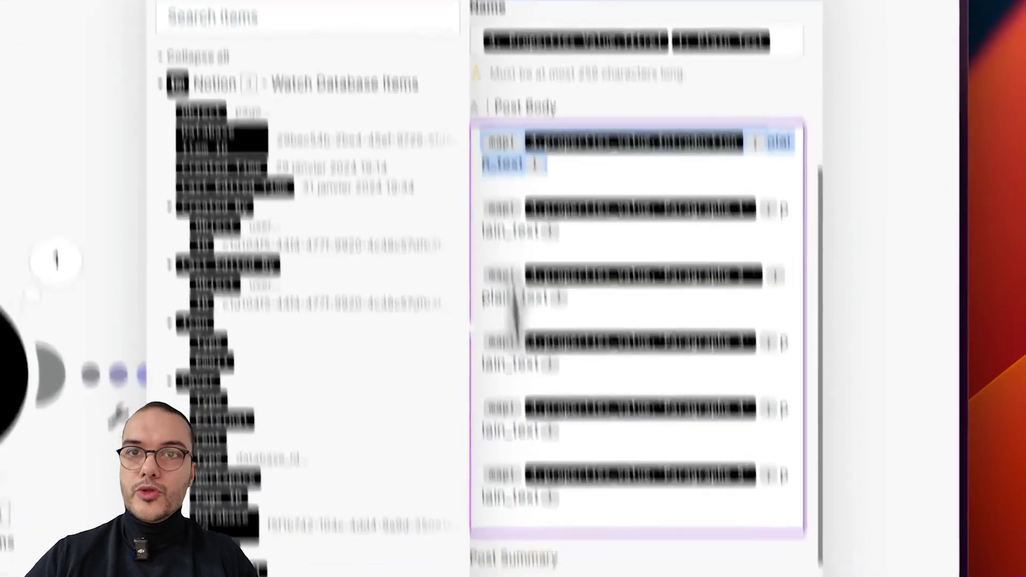
click(573, 576)
key(super+v)
click(659, 401)
Set the Webflow item's Is Draft option to Yes and save the module settings.
scroll(659, 412, down, 5)
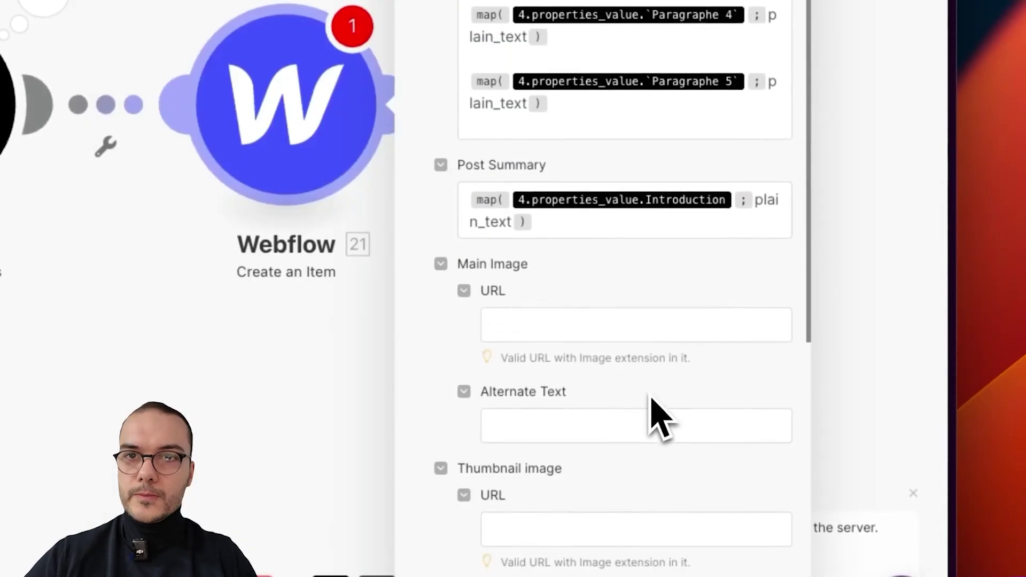
scroll(580, 262, down, 4)
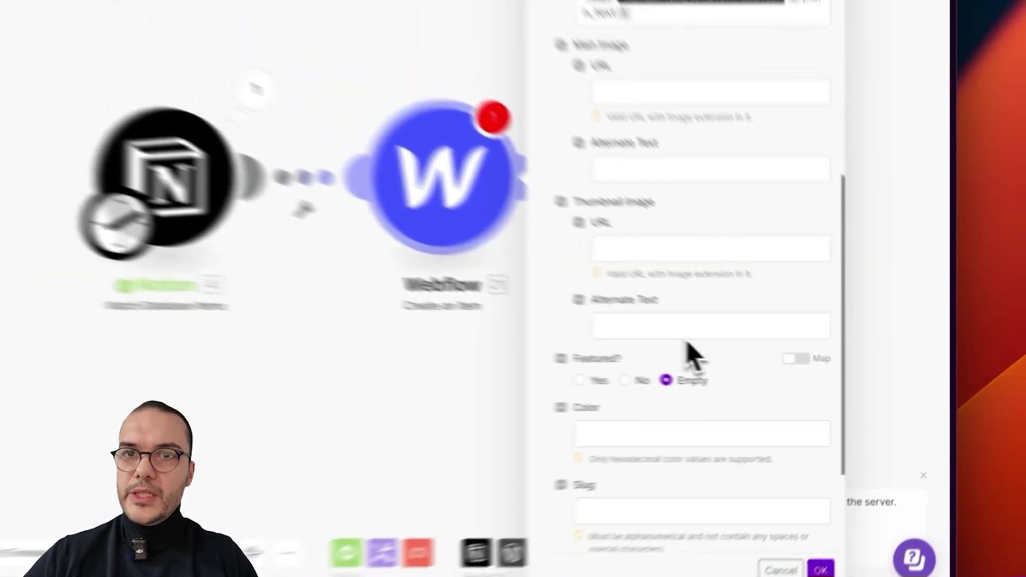
scroll(820, 368, down, 1)
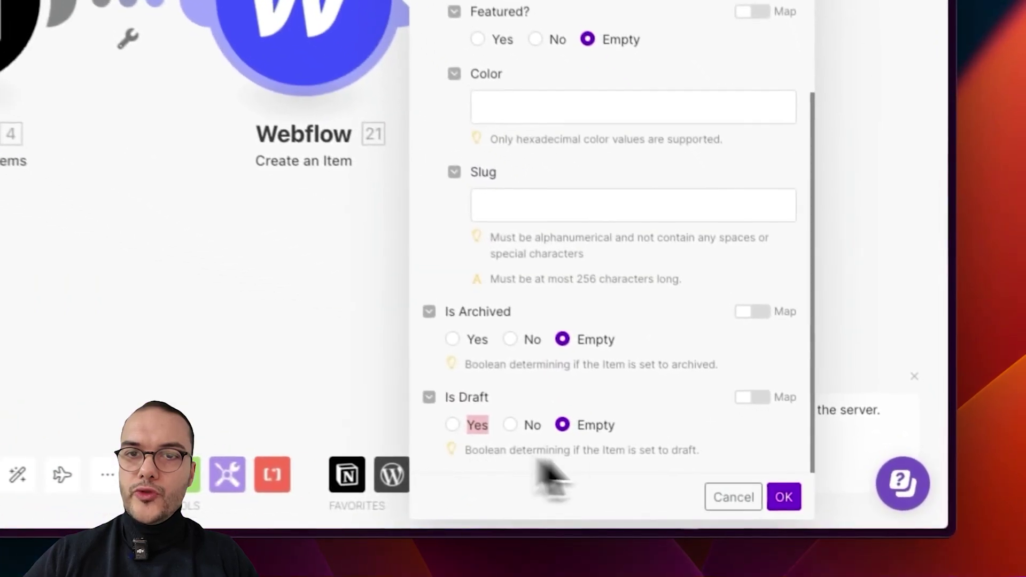
click(697, 480)
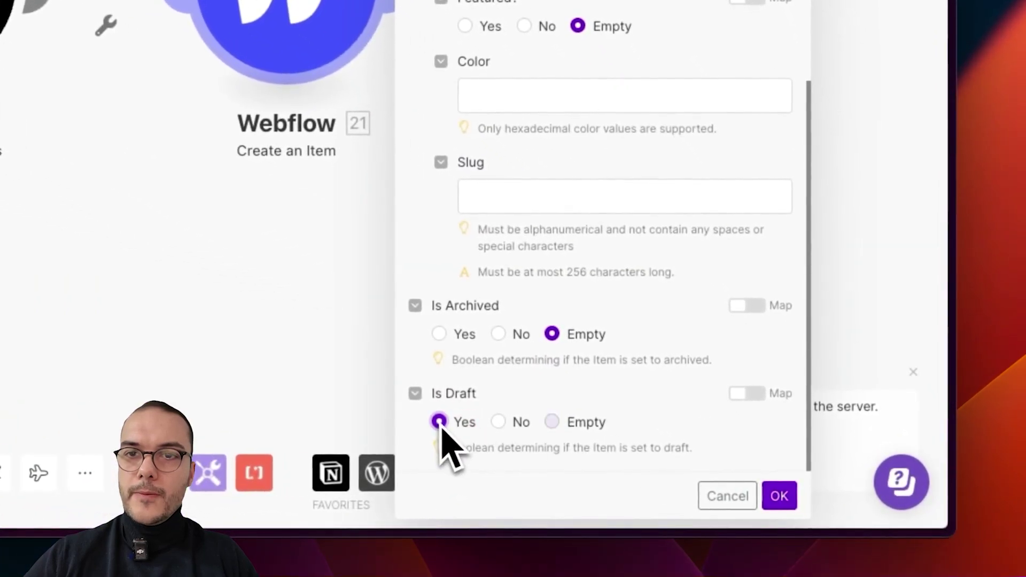
click(779, 496)
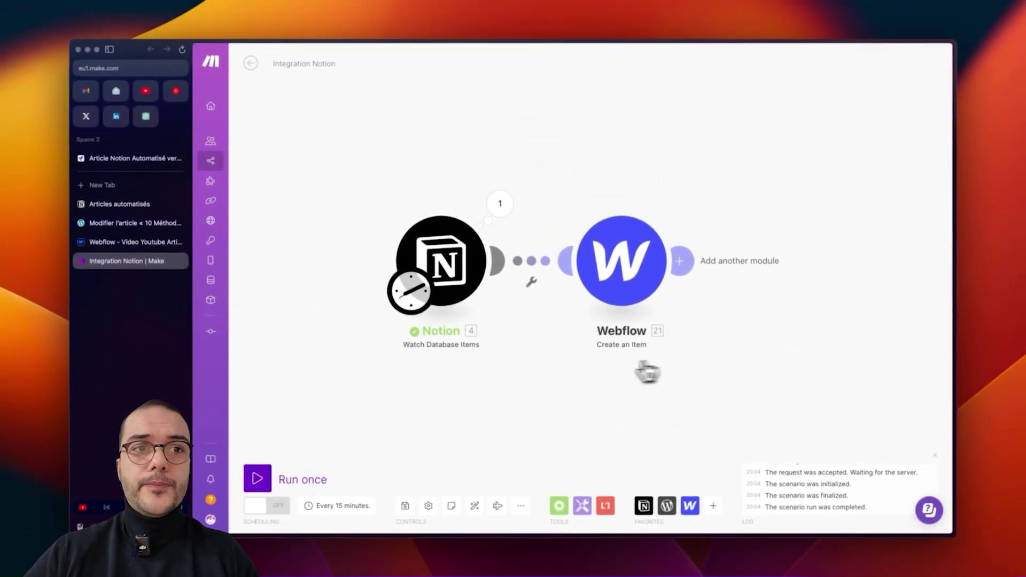
Run the scenario once and examine the Webflow operation's output, expanding Field Data and Post Body to read the generated article.
click(258, 479)
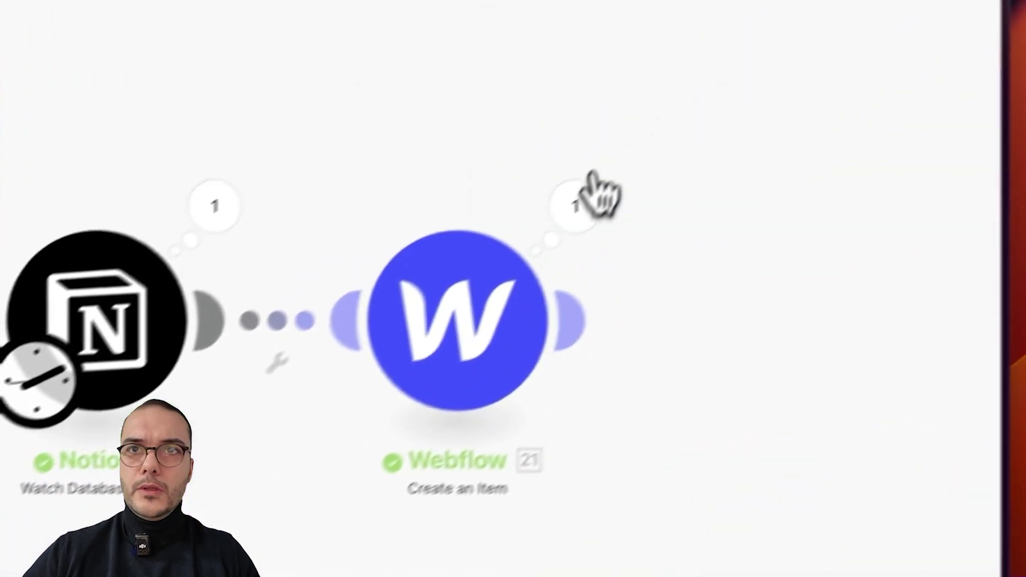
click(588, 184)
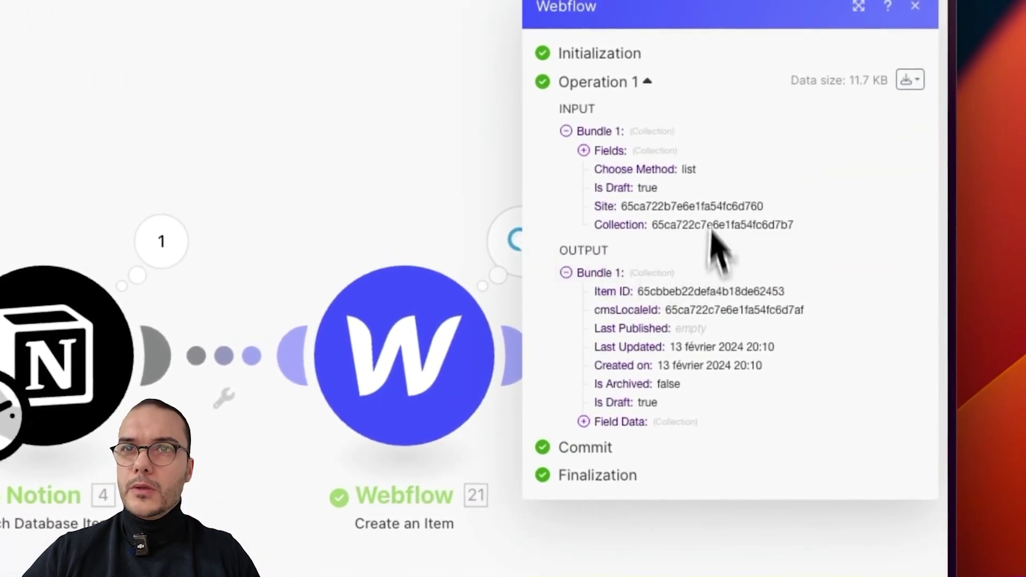
click(612, 426)
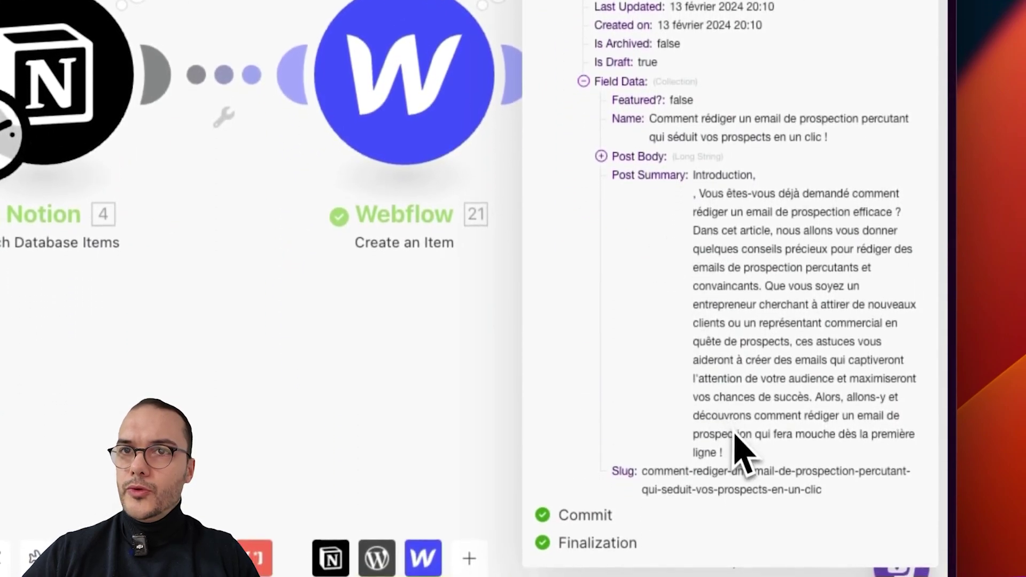
click(647, 157)
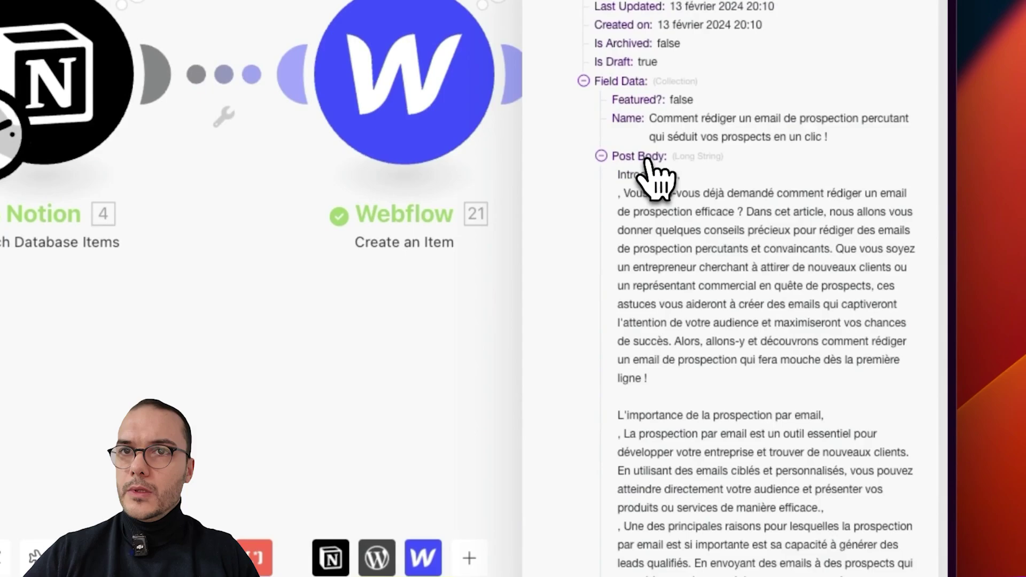
scroll(694, 256, down, 15)
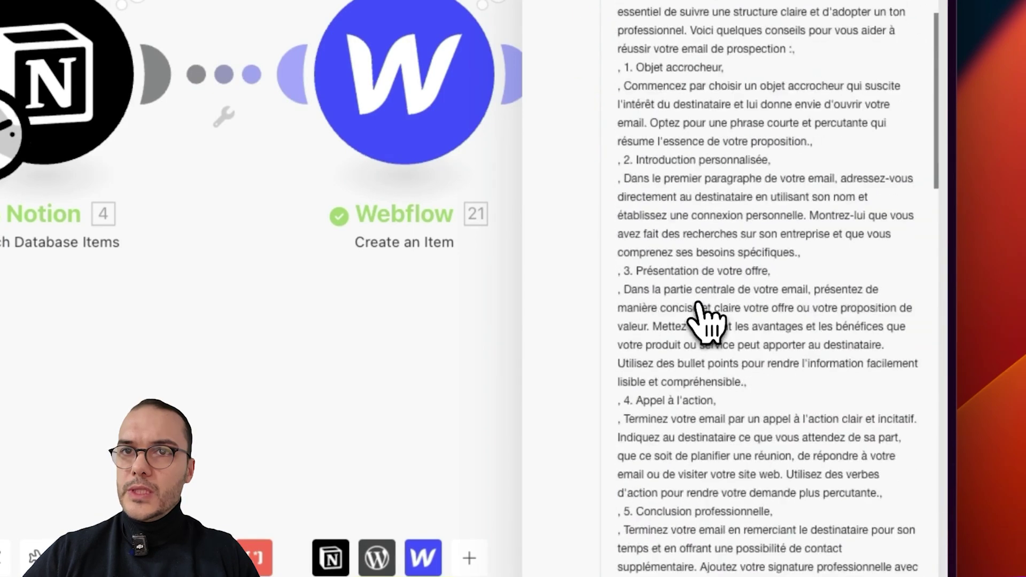
scroll(780, 358, down, 5)
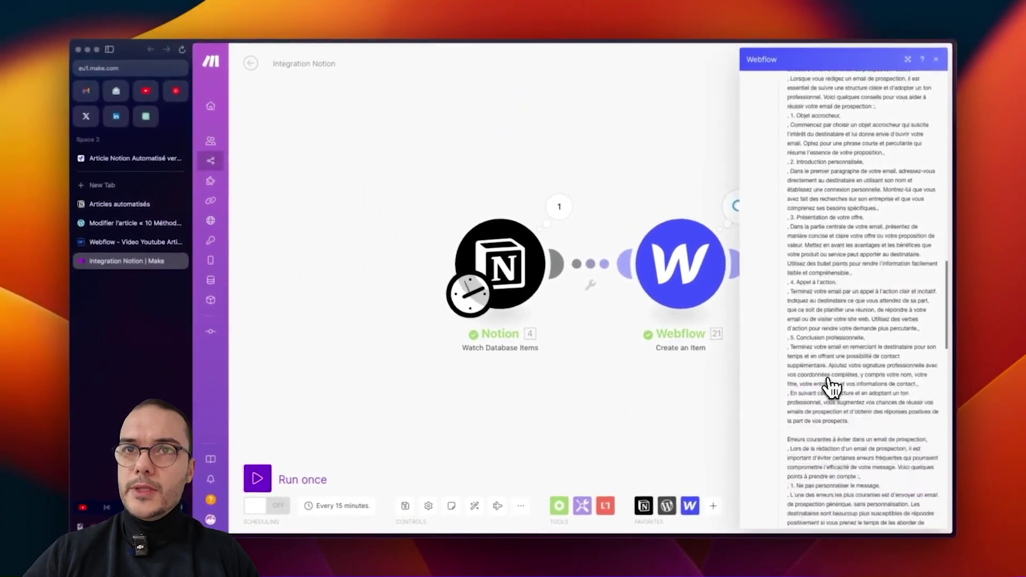
Switch to Webflow, open the new "Comment rédiger un email de prospection" draft in the Blog Posts collection and review its Post Body and Post Summary.
scroll(830, 387, down, 5)
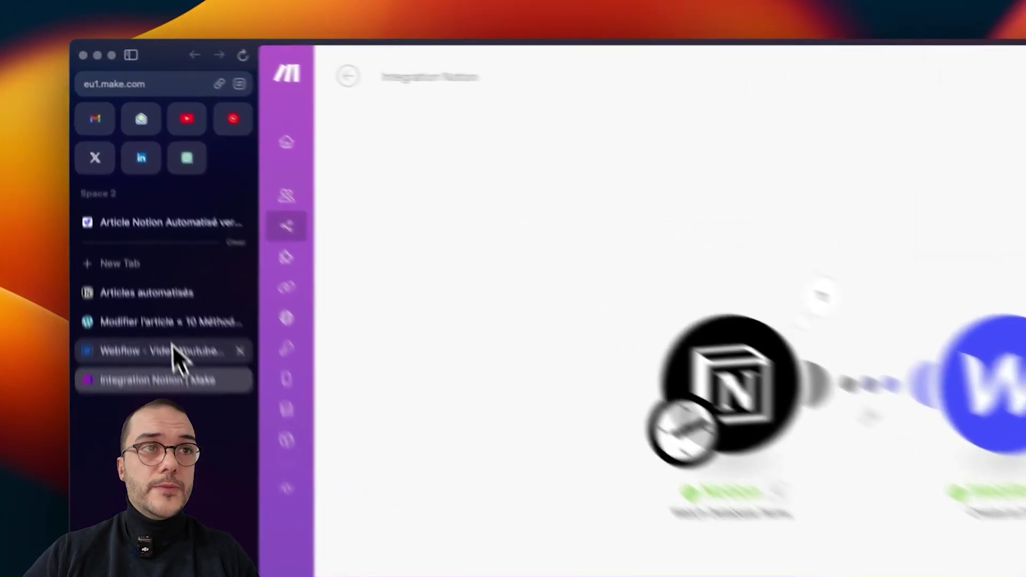
click(134, 242)
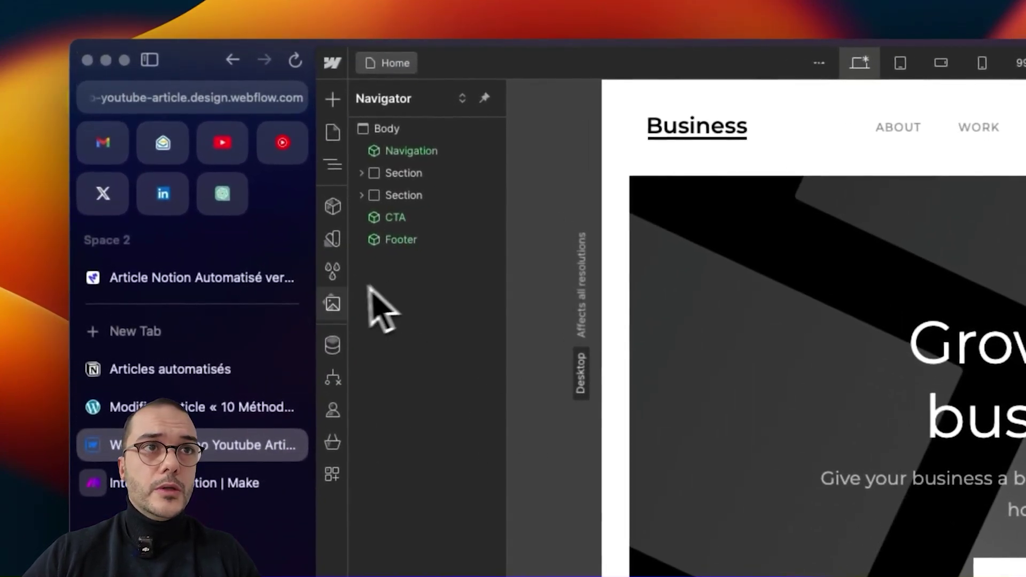
click(332, 345)
click(447, 137)
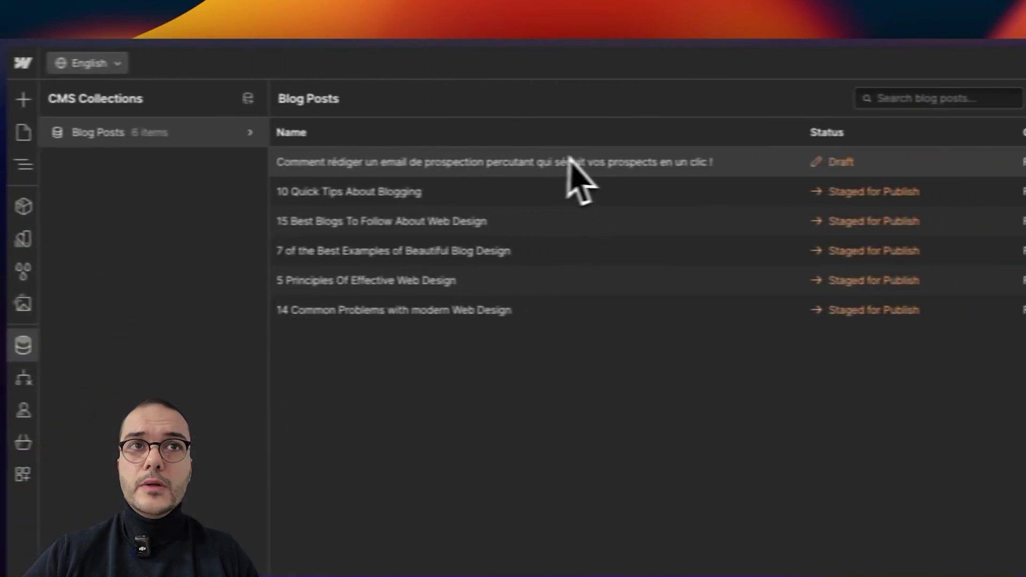
click(575, 162)
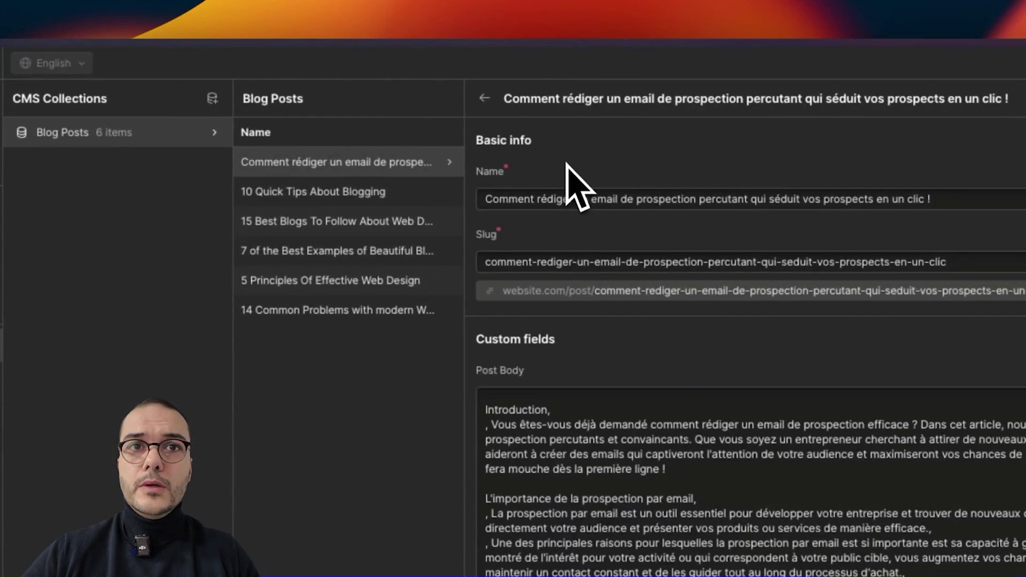
scroll(534, 406, down, 10)
scroll(459, 464, down, 10)
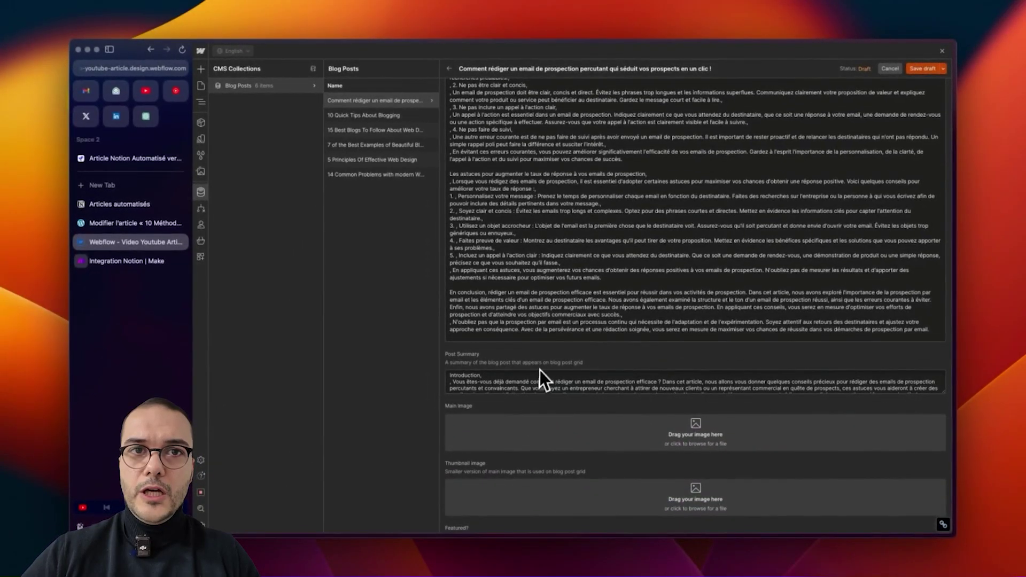
scroll(537, 373, down, 2)
scroll(529, 377, up, 15)
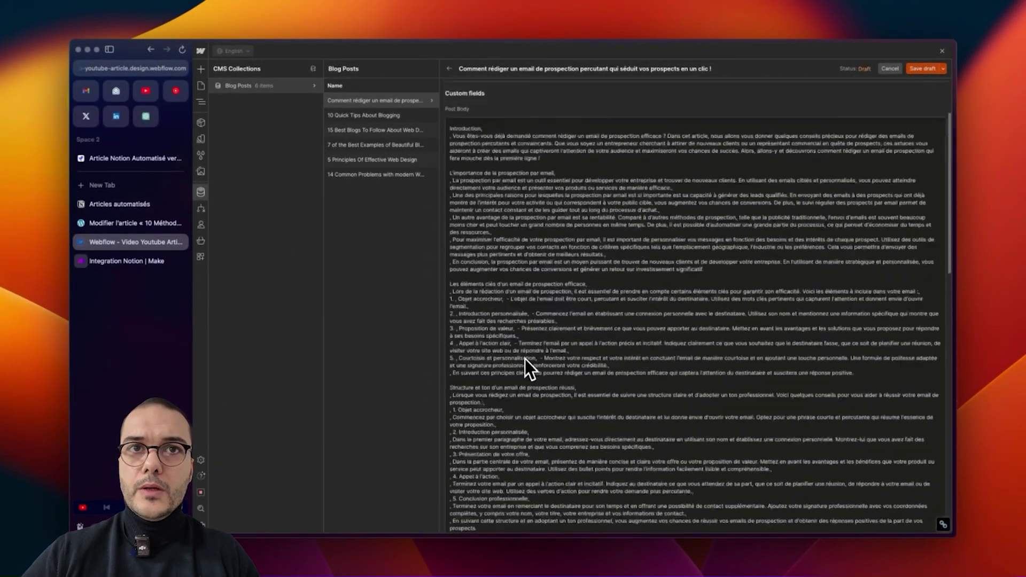
scroll(525, 359, down, 15)
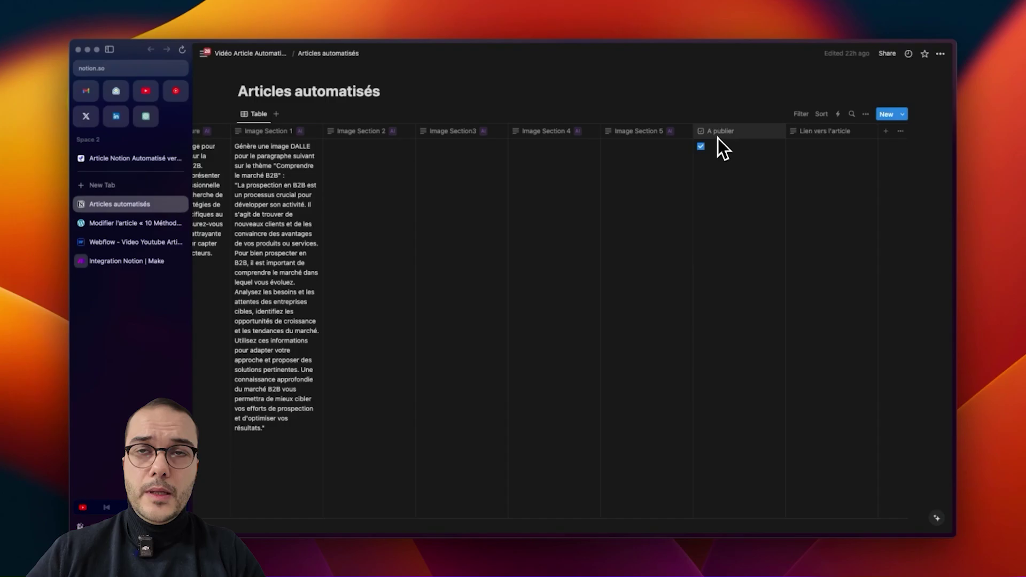
In the Make scenario, set up a filter before the Webflow module requiring Notion's A publier property to equal true, and save it.
click(107, 223)
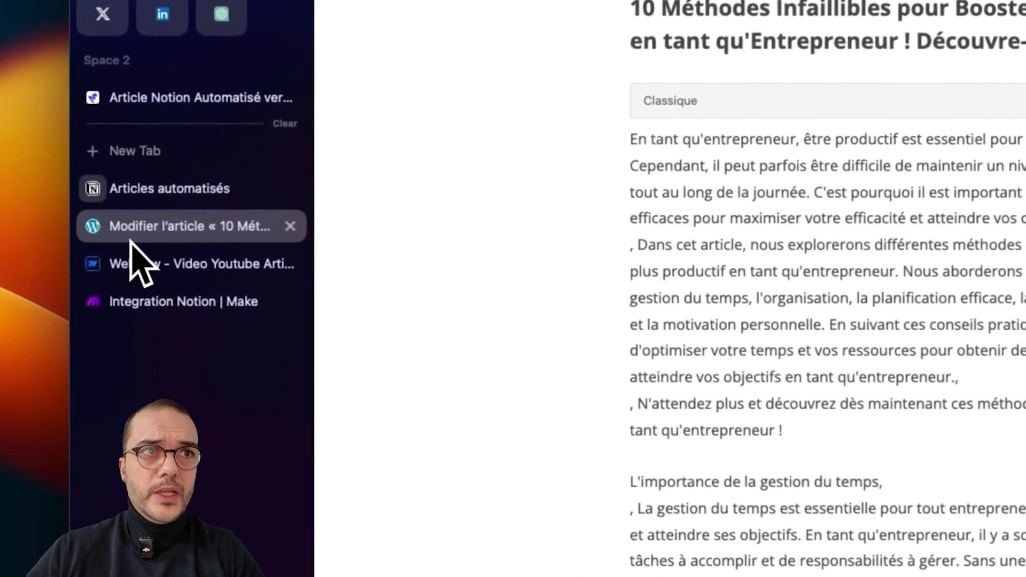
click(117, 262)
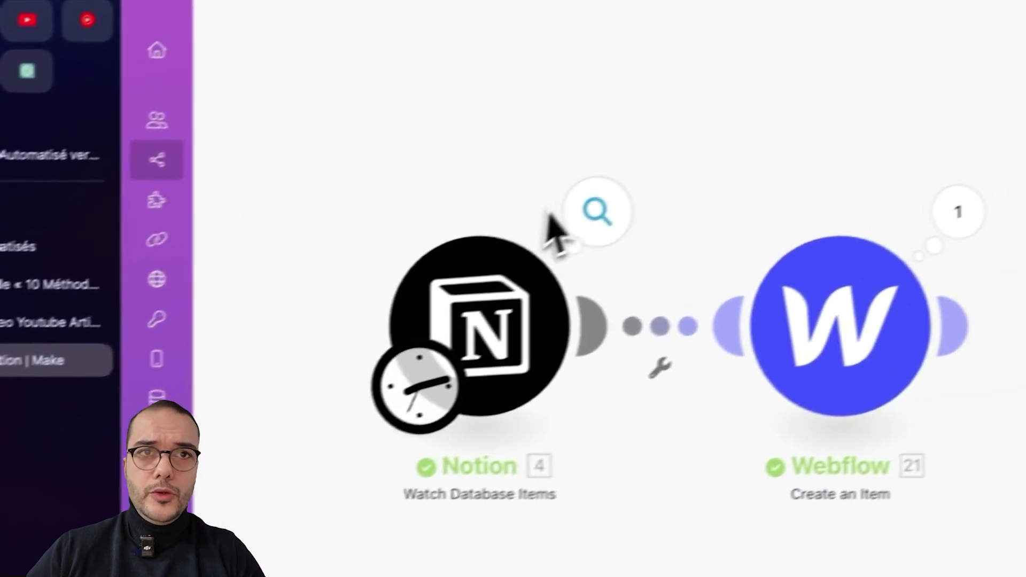
click(837, 283)
click(872, 335)
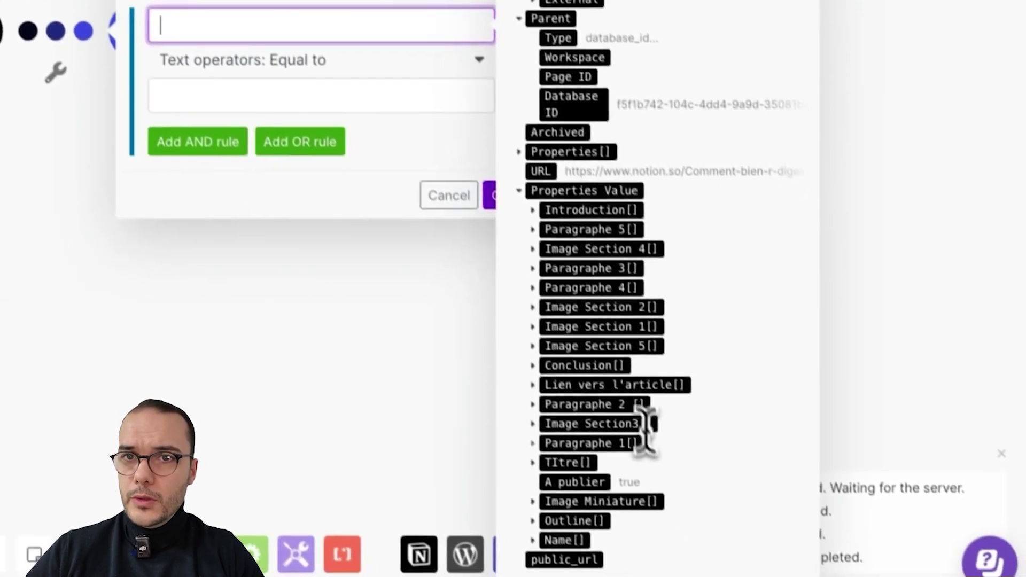
click(576, 464)
click(356, 72)
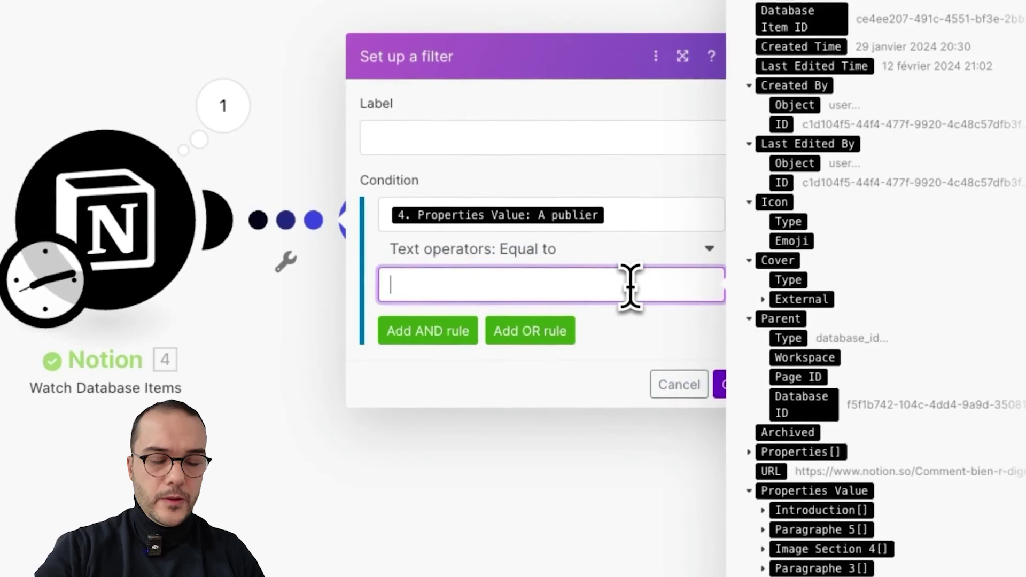
text(true)
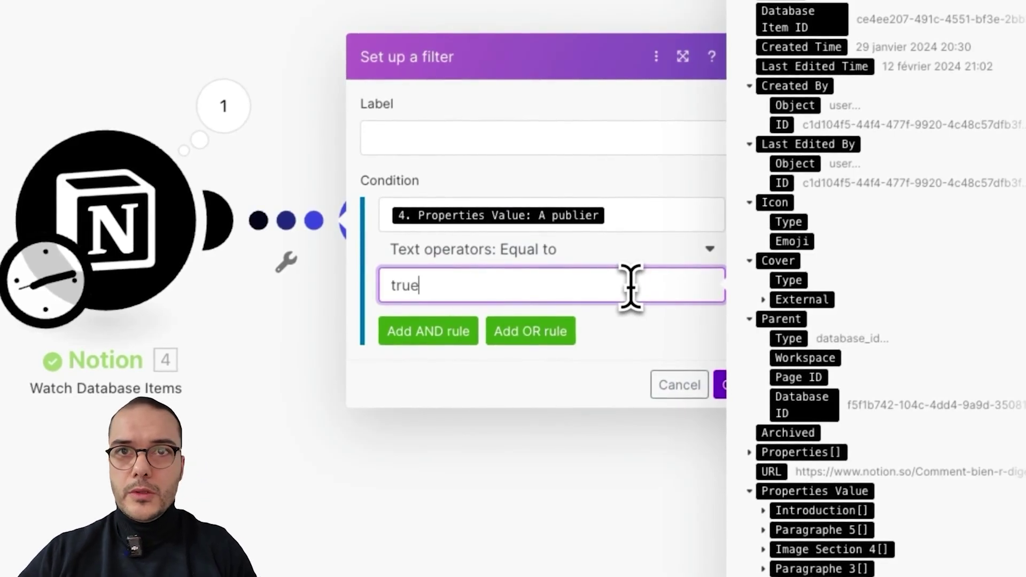
click(722, 383)
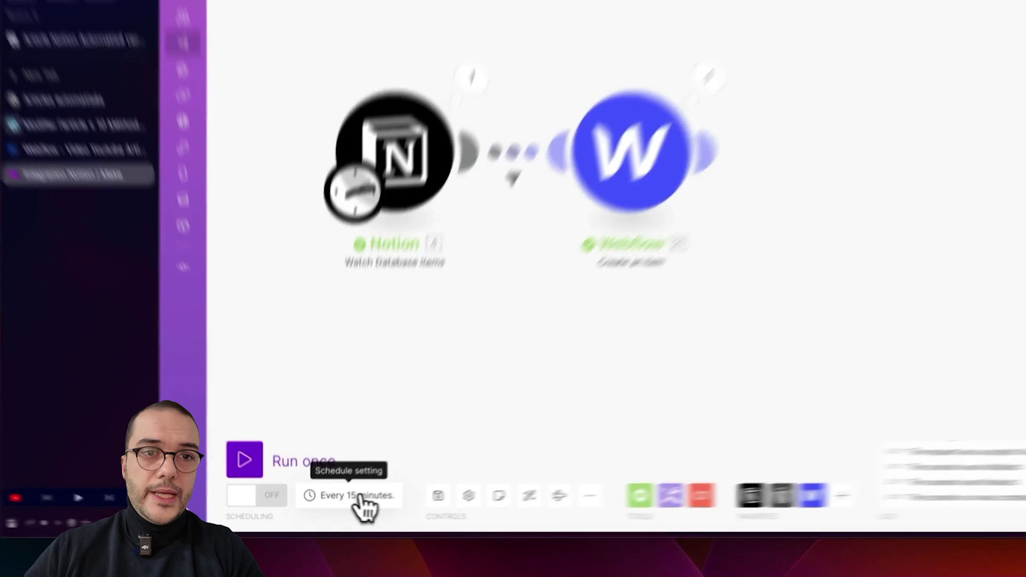
View the scenario's schedule settings for running at regular intervals, and close them.
click(341, 505)
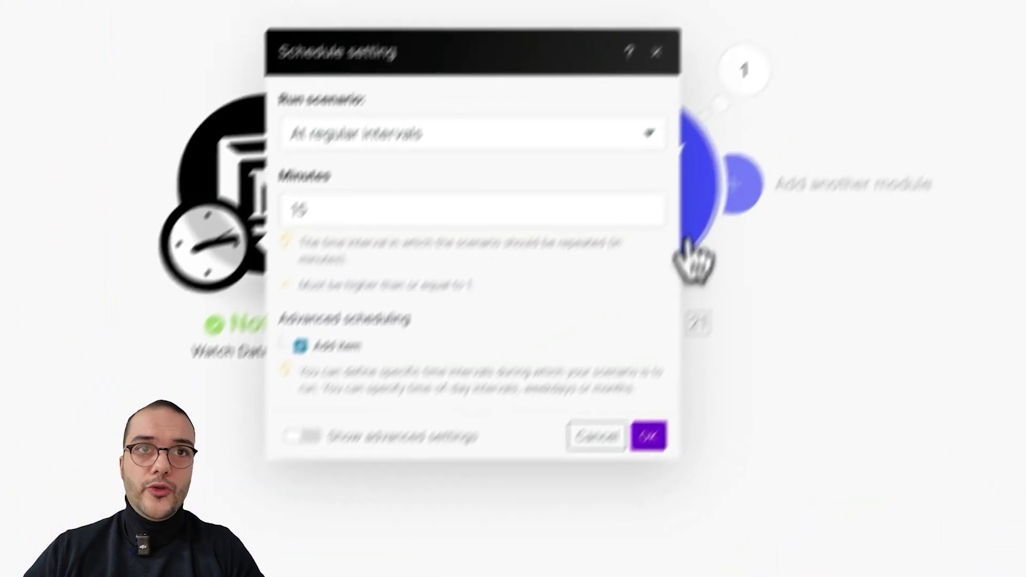
click(602, 122)
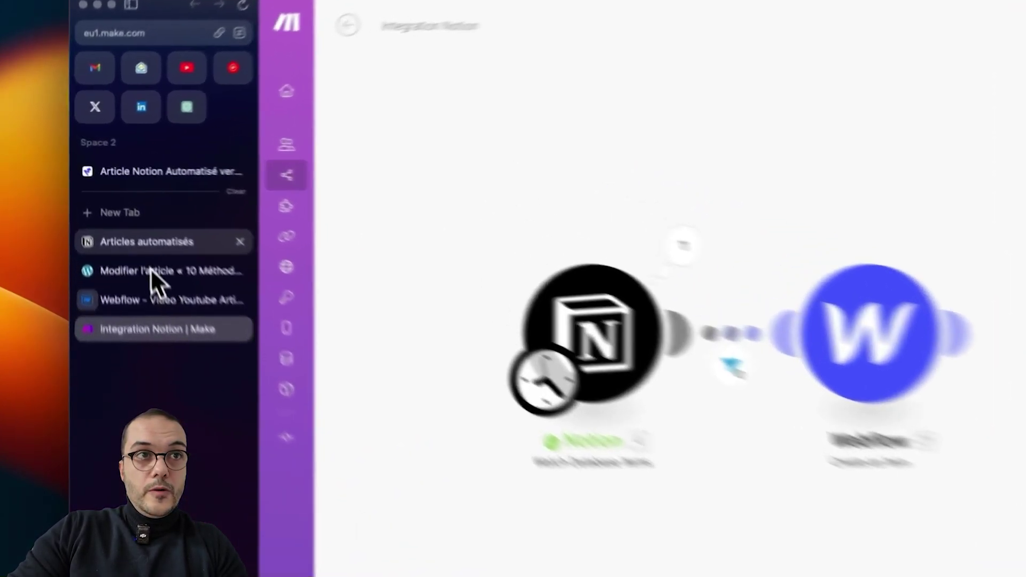
In the Articles automatisés table in Notion, duplicate the A publier checkbox property and rename the copy "Déjà oublié".
click(126, 203)
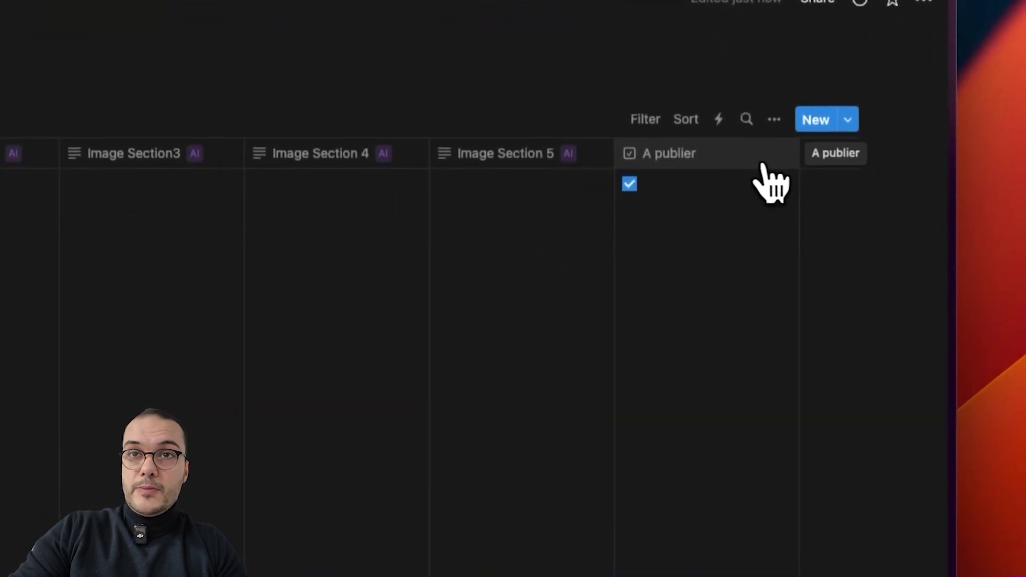
click(774, 180)
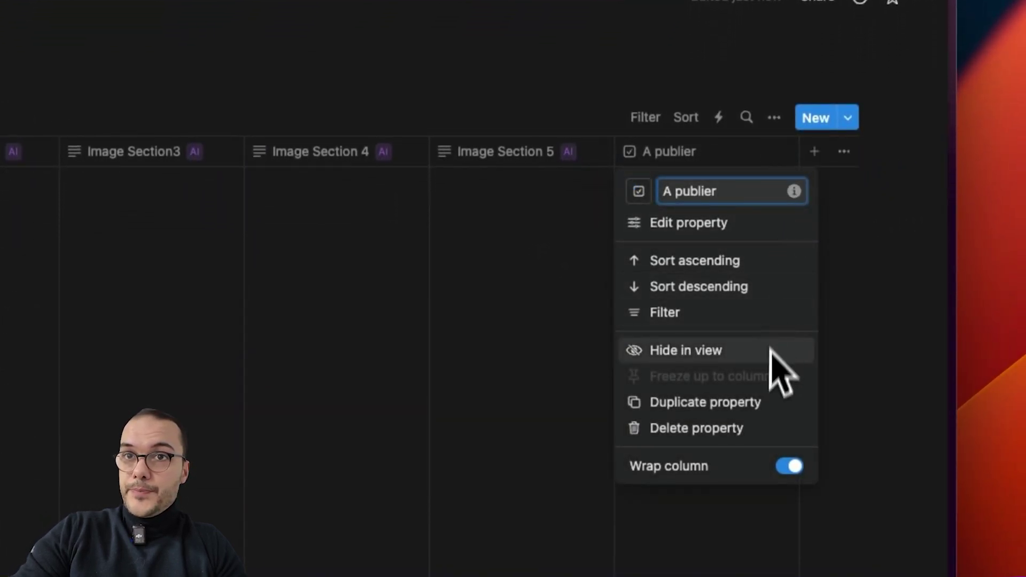
click(692, 405)
click(855, 151)
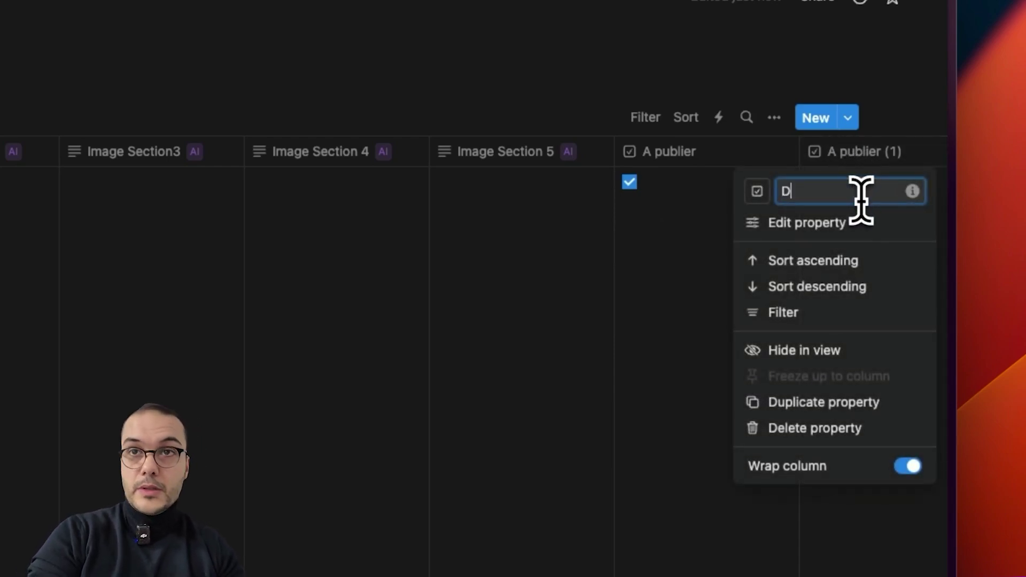
text(Déjà oublié)
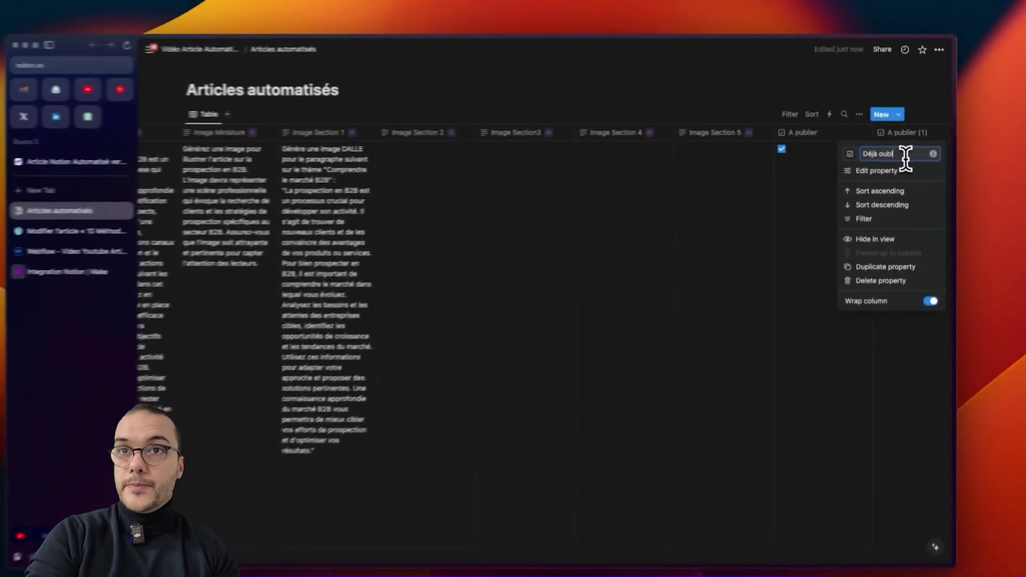
key(Return)
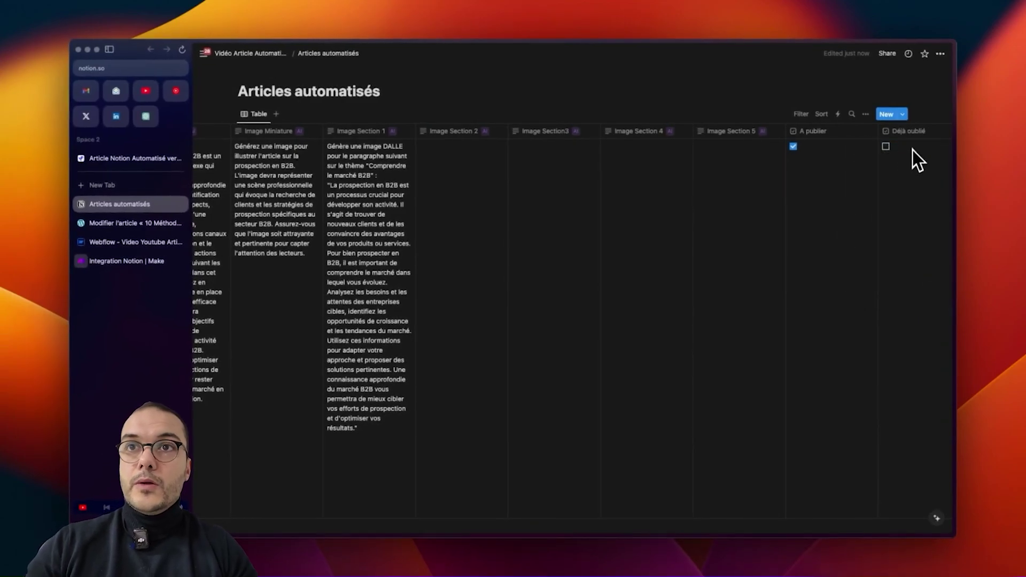
scroll(904, 134, right, 1)
scroll(898, 136, right, 2)
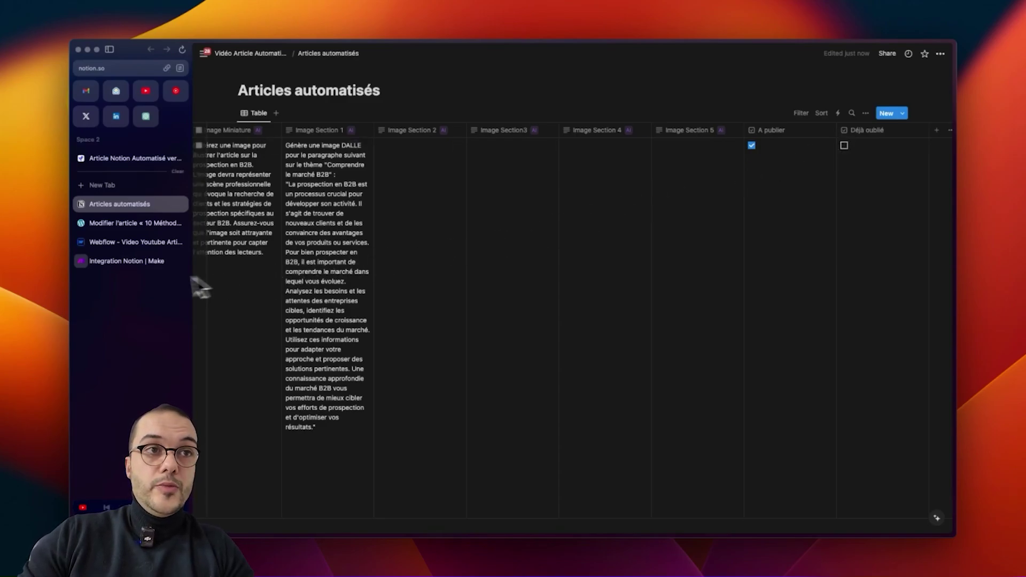
Back in Make, add a Notion Update a Database Item module after Webflow and select the Articles automatisés database.
click(128, 261)
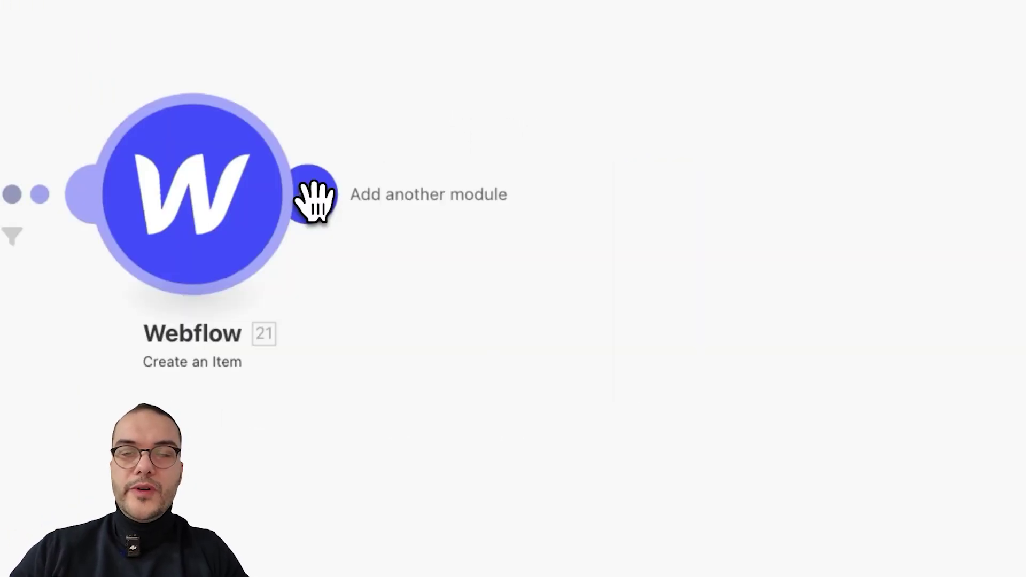
click(315, 201)
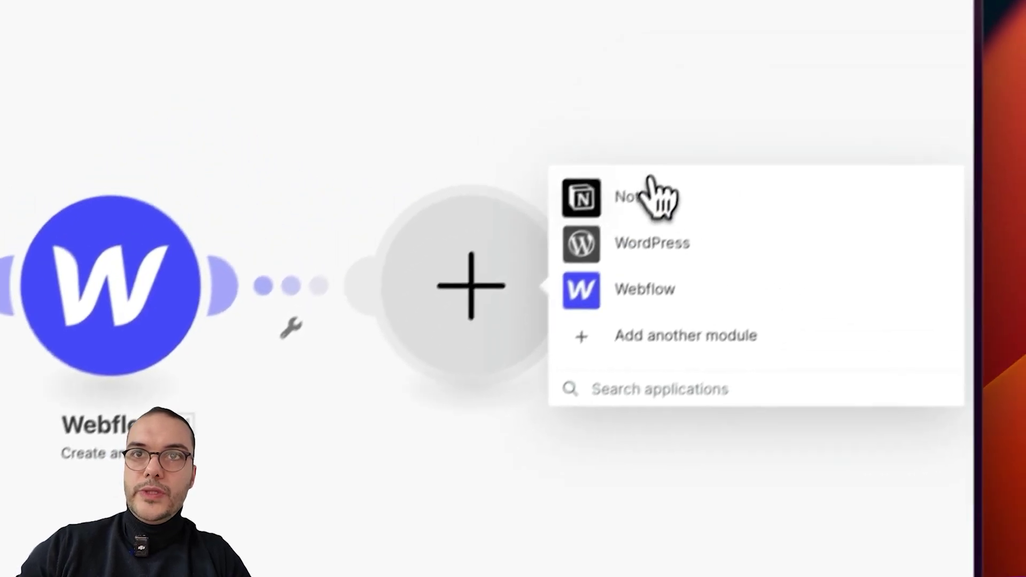
click(713, 105)
click(674, 124)
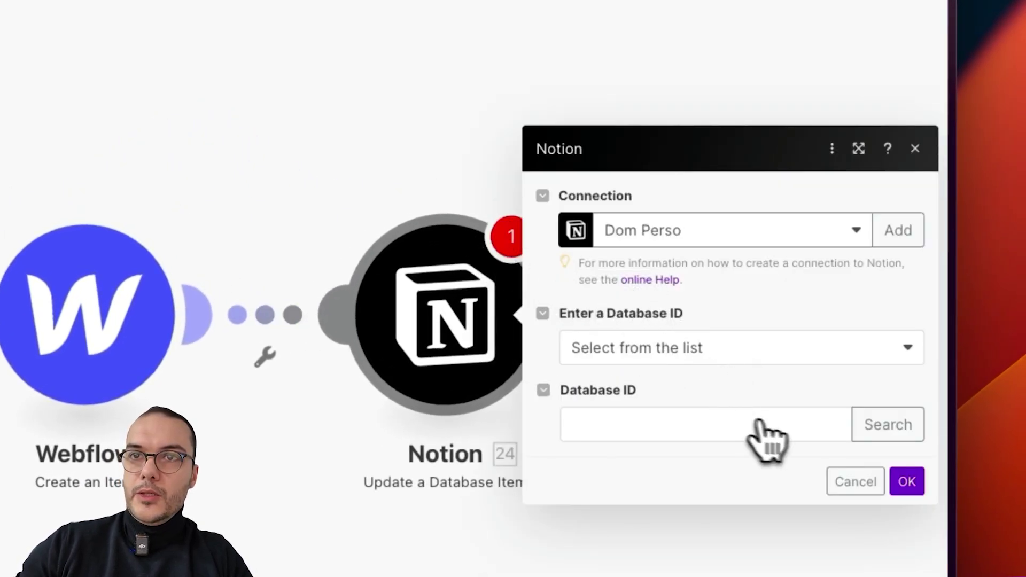
click(886, 424)
click(808, 383)
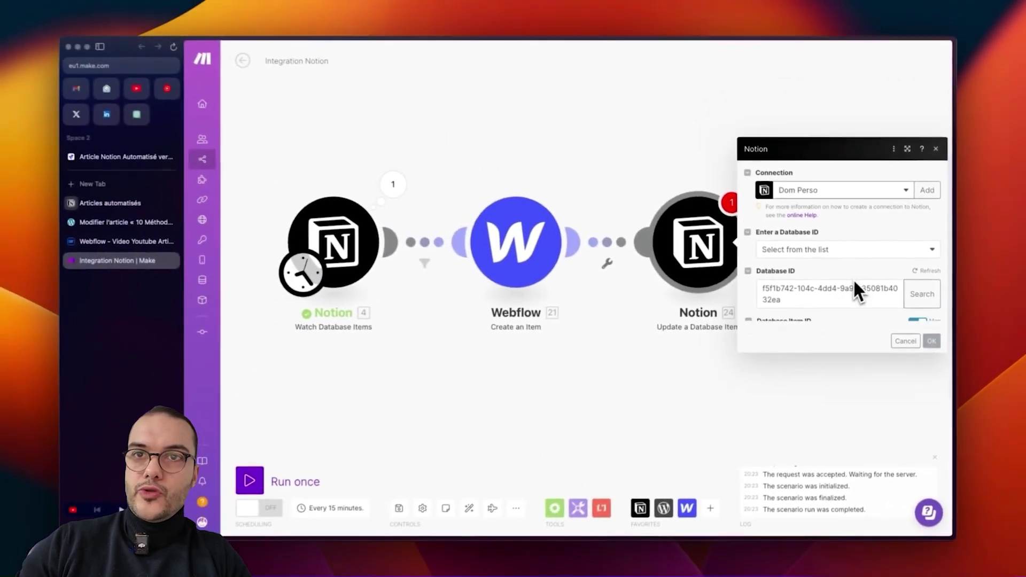
scroll(832, 310, down, 2)
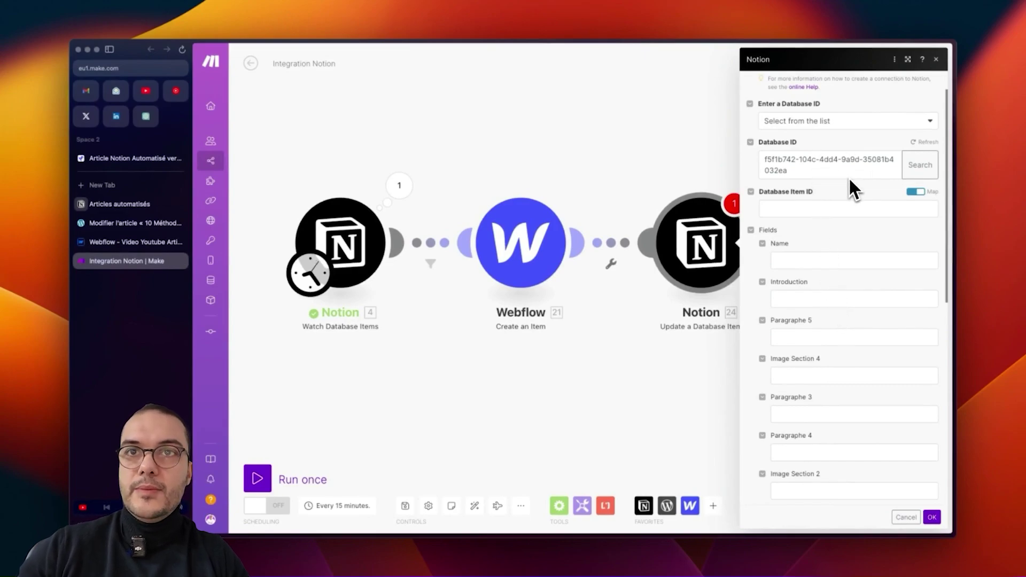
click(785, 209)
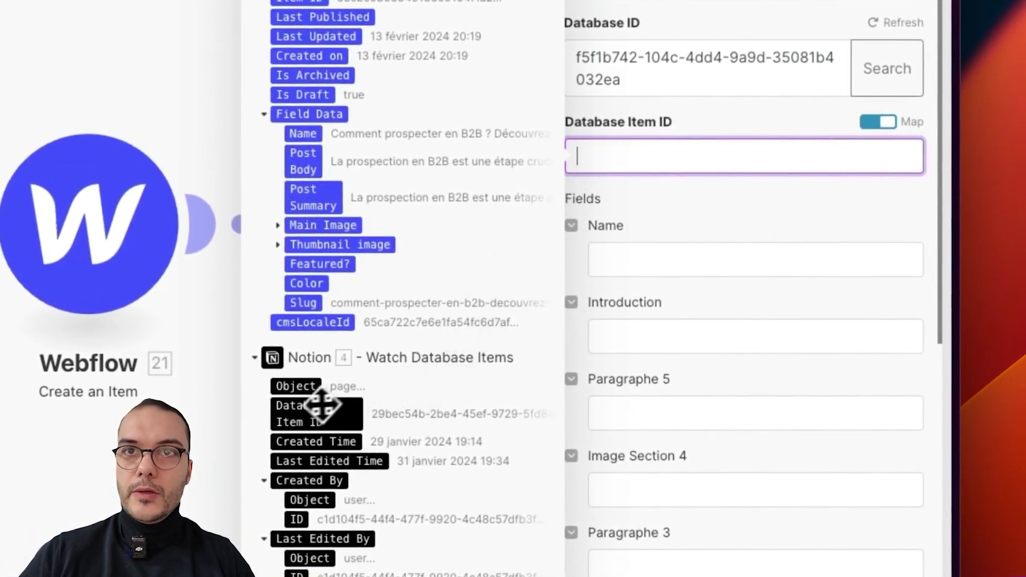
click(622, 263)
Set the Déjà oublié field to Yes in the Notion update module and save its settings.
scroll(748, 144, down, 15)
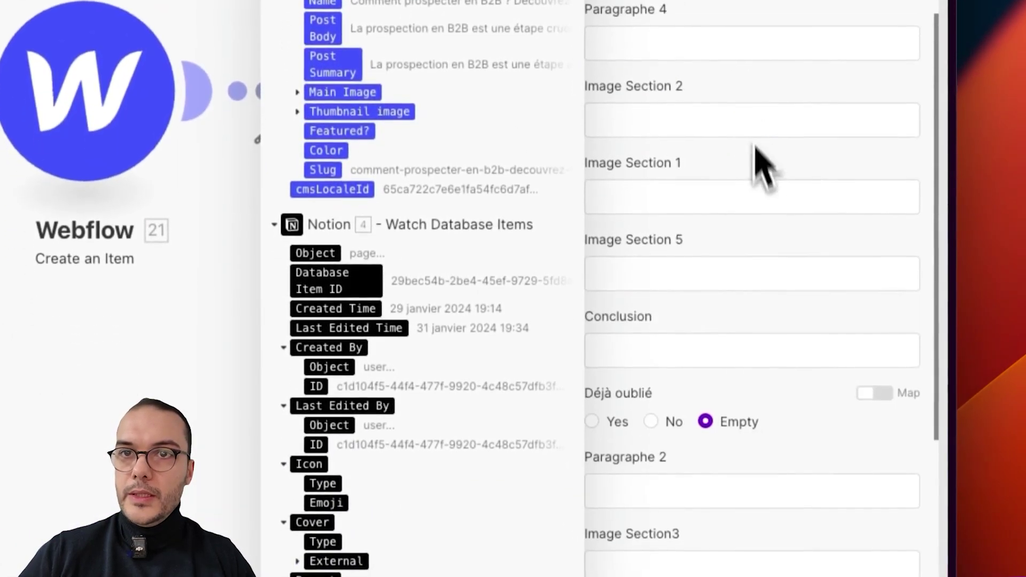
scroll(728, 373, down, 2)
click(716, 448)
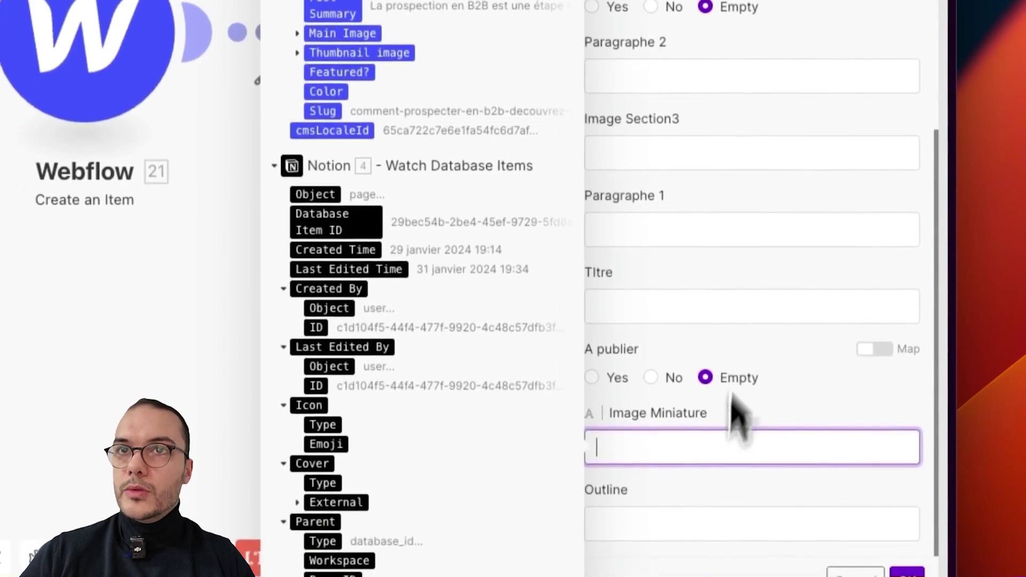
click(737, 131)
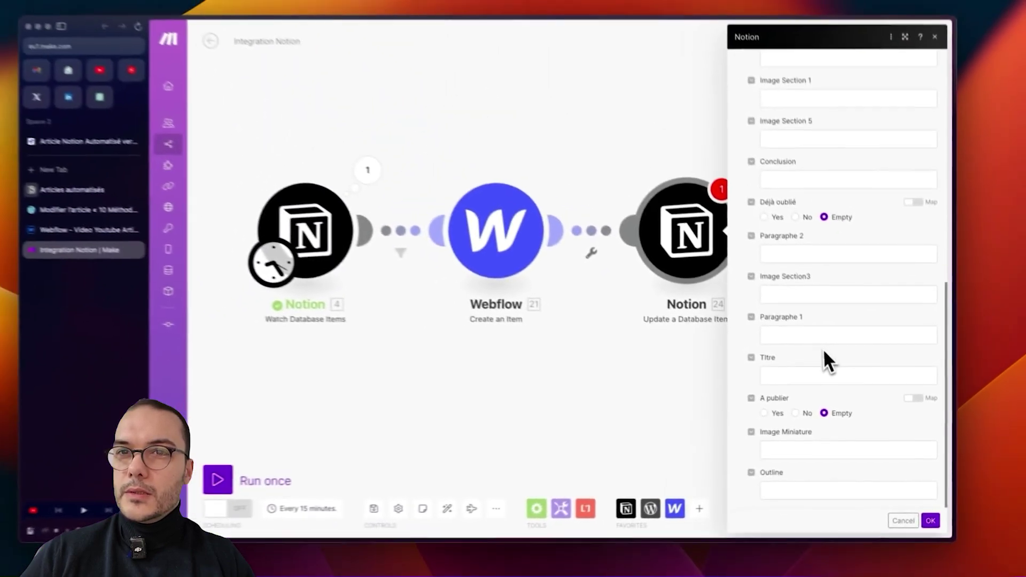
scroll(801, 419, up, 5)
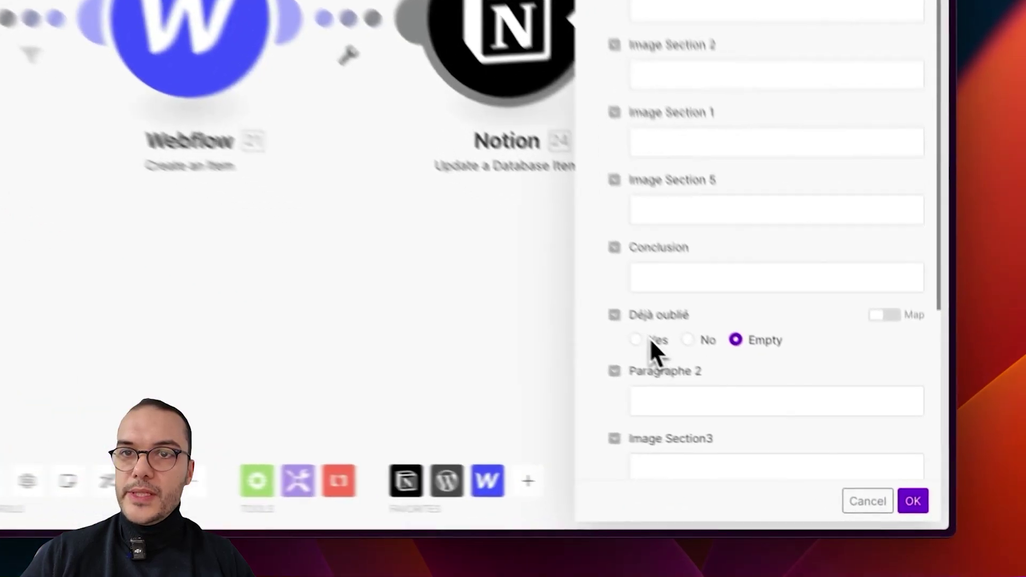
click(785, 427)
scroll(748, 356, down, 7)
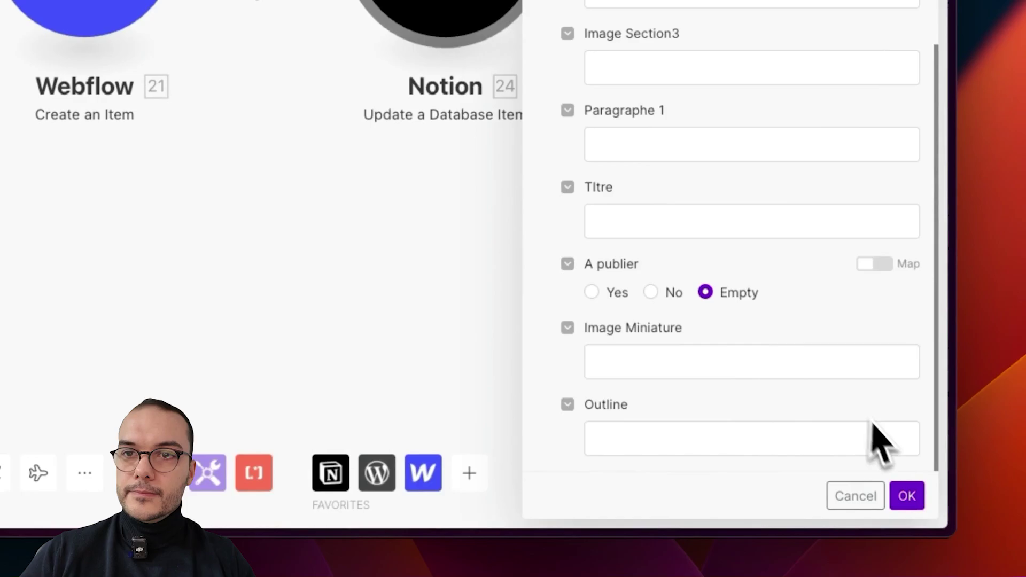
click(908, 496)
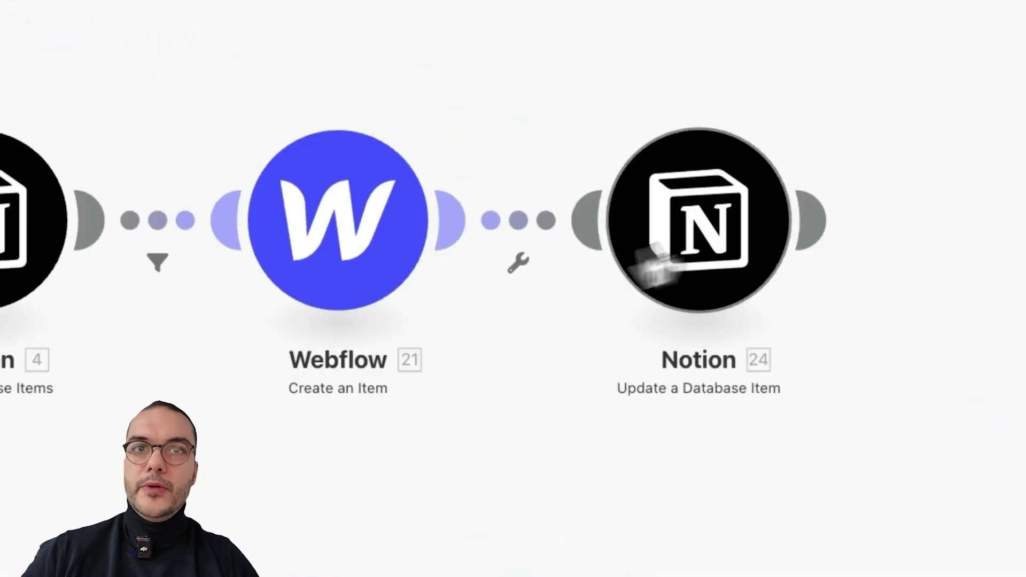
Add an AND rule on Notion's Déjà oublié property to the filter between Watch Database Items and Webflow.
click(157, 241)
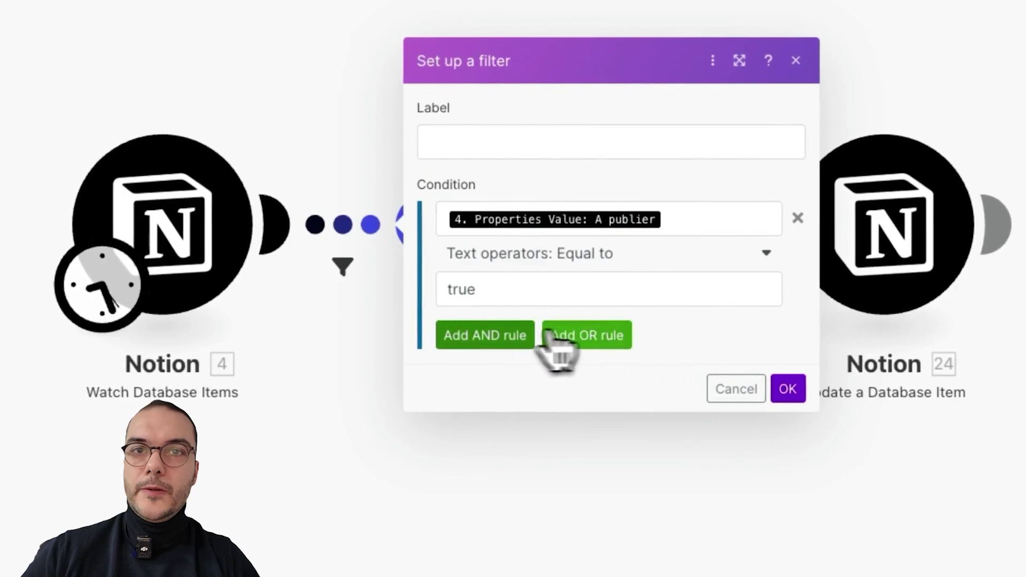
click(484, 336)
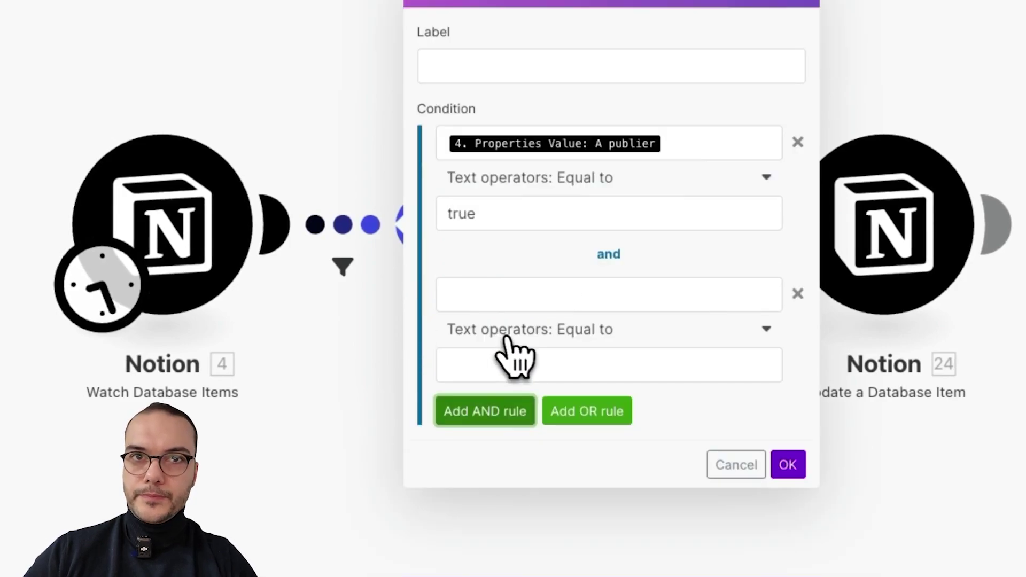
click(535, 294)
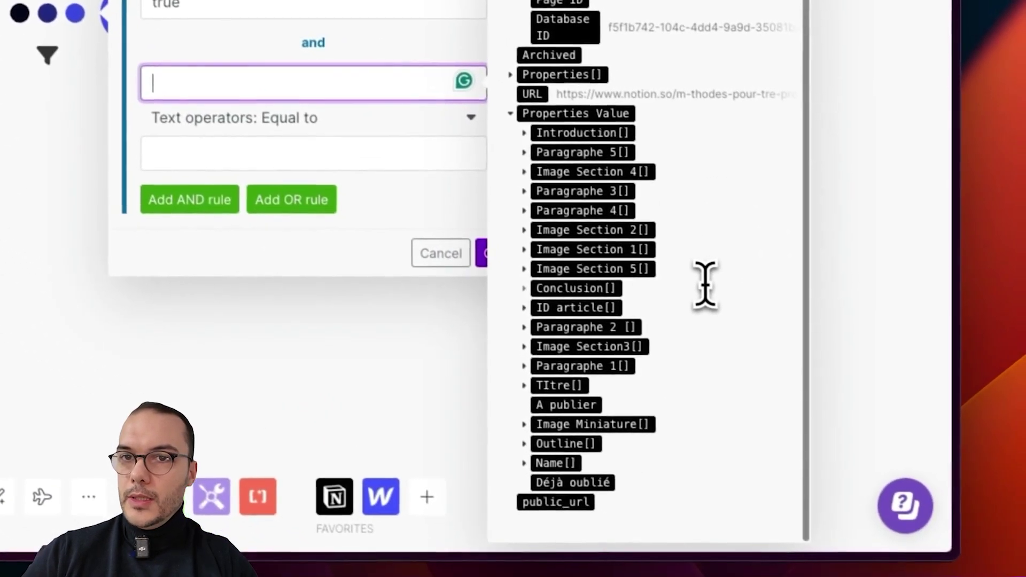
click(604, 480)
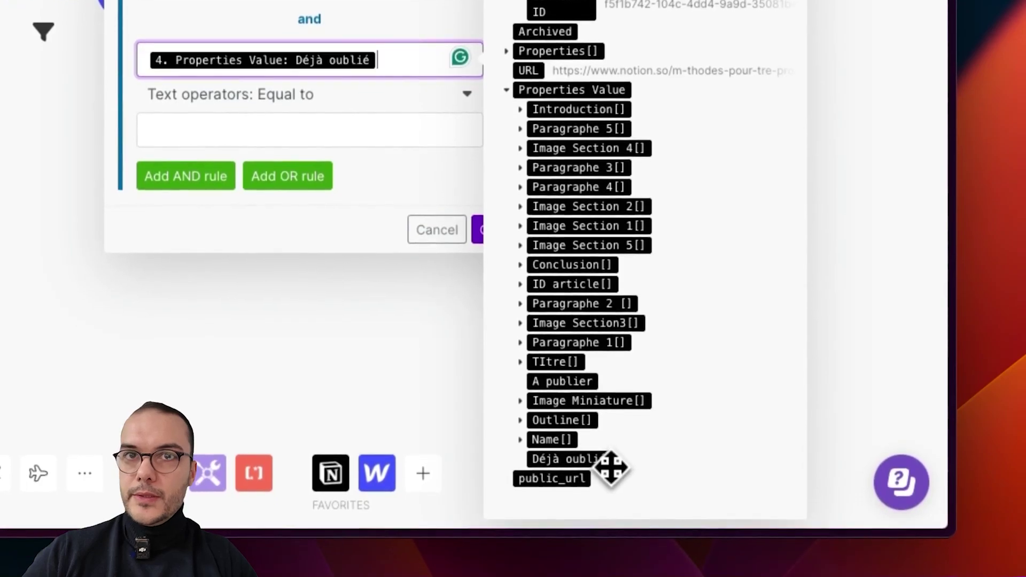
Check the publishing checkboxes in Notion, set the Déjà oublié condition in Make to equal false, and save the filter.
click(426, 123)
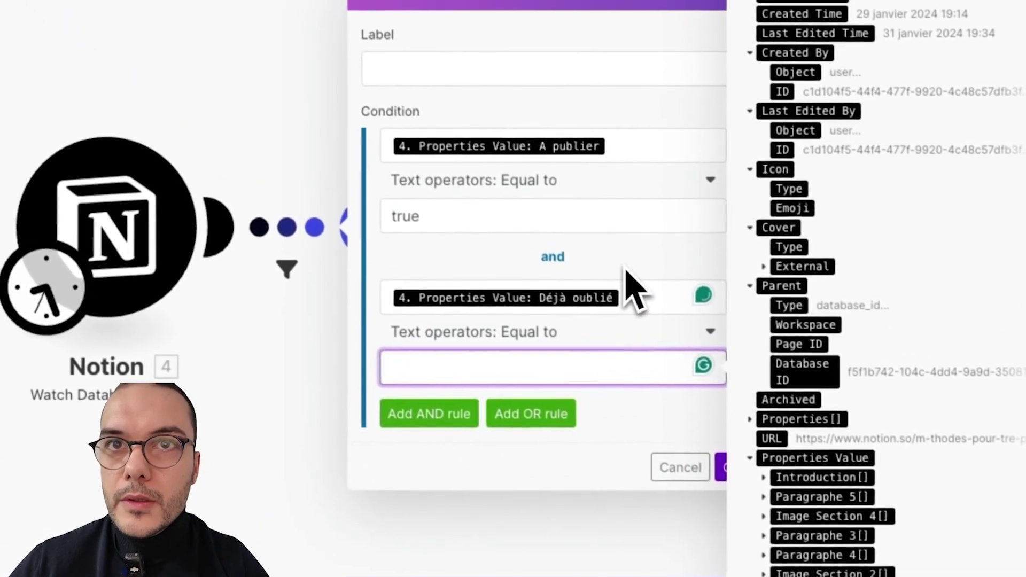
click(392, 50)
click(238, 239)
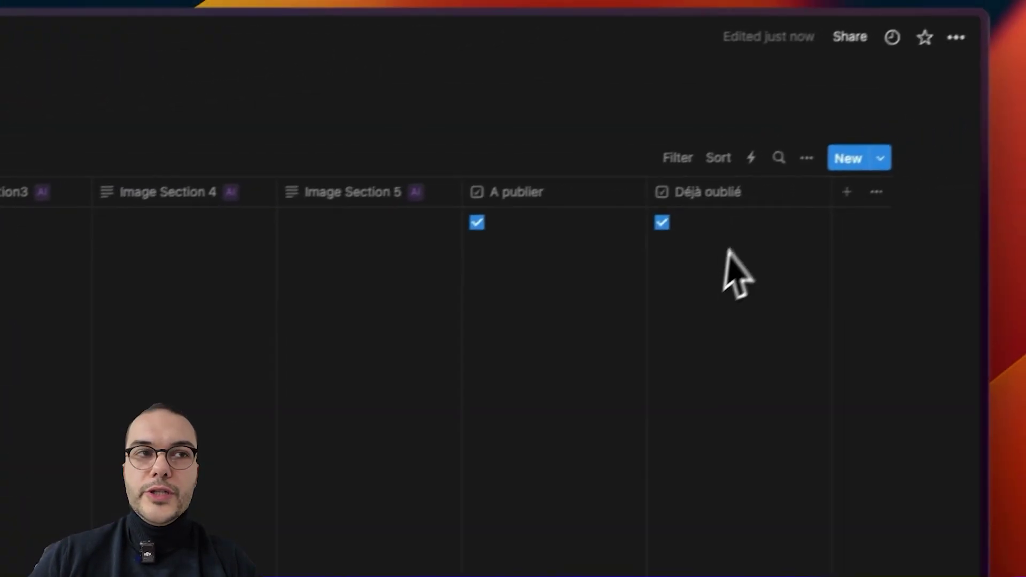
click(176, 356)
click(385, 350)
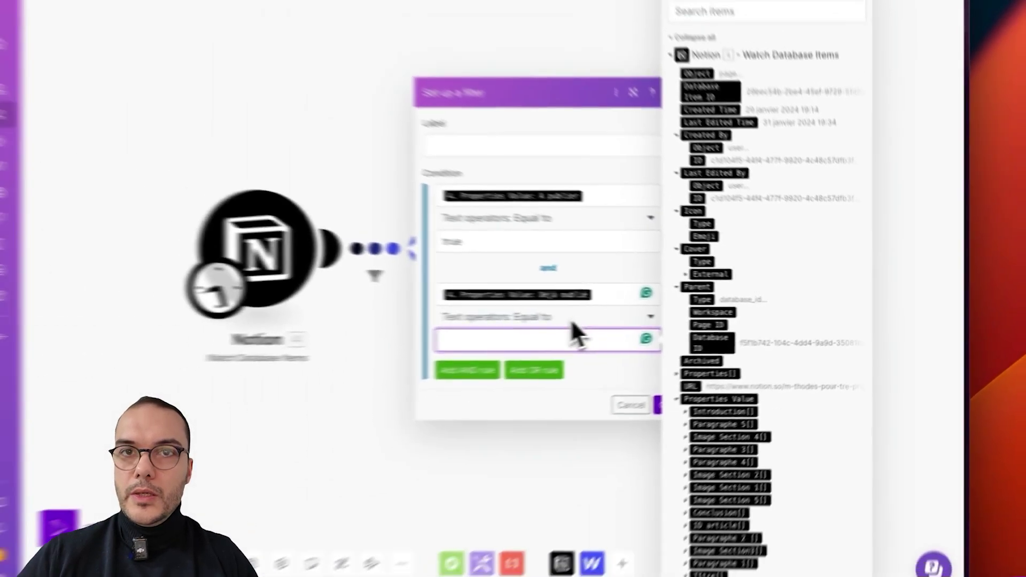
text(true)
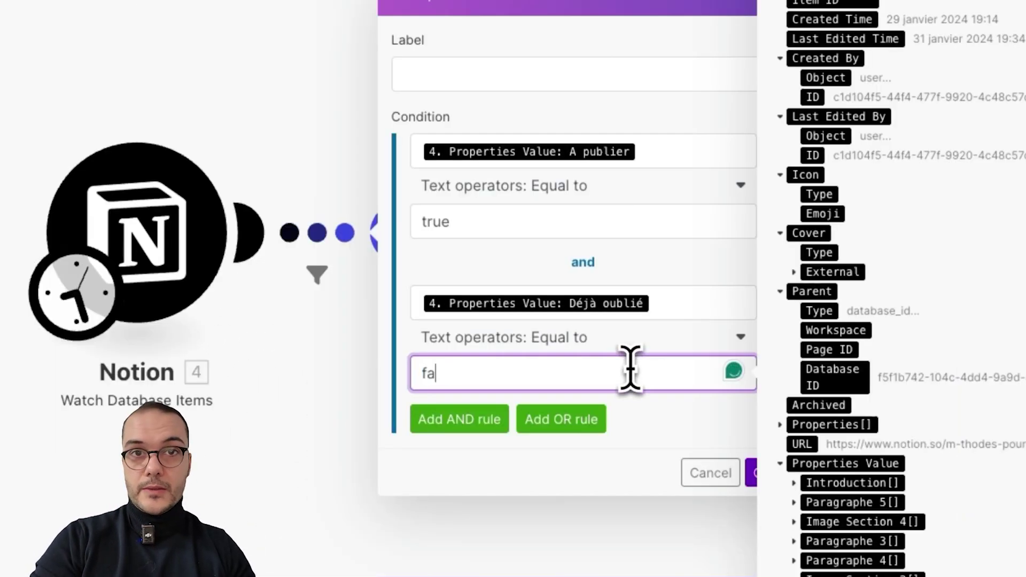
click(698, 436)
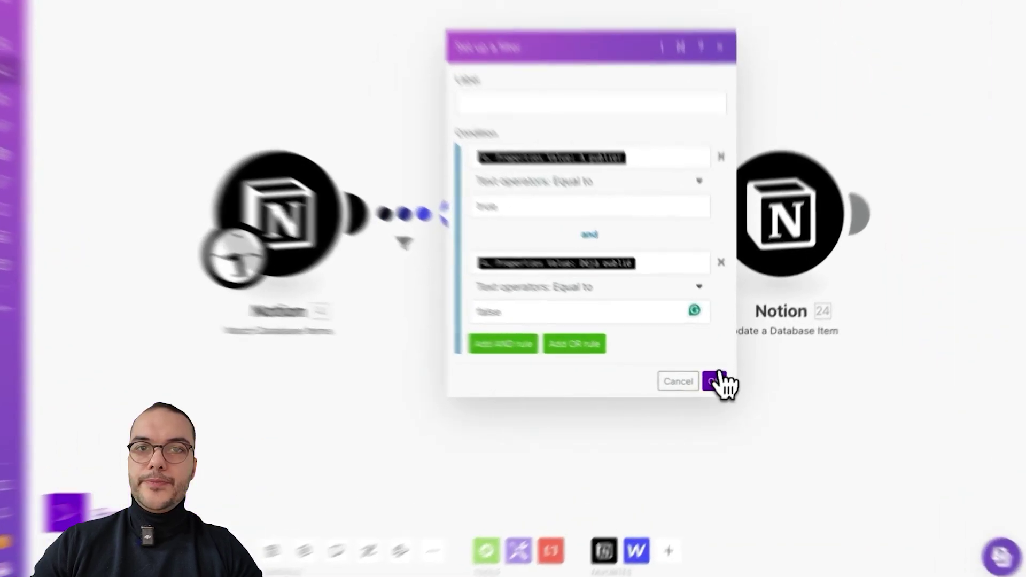
click(722, 383)
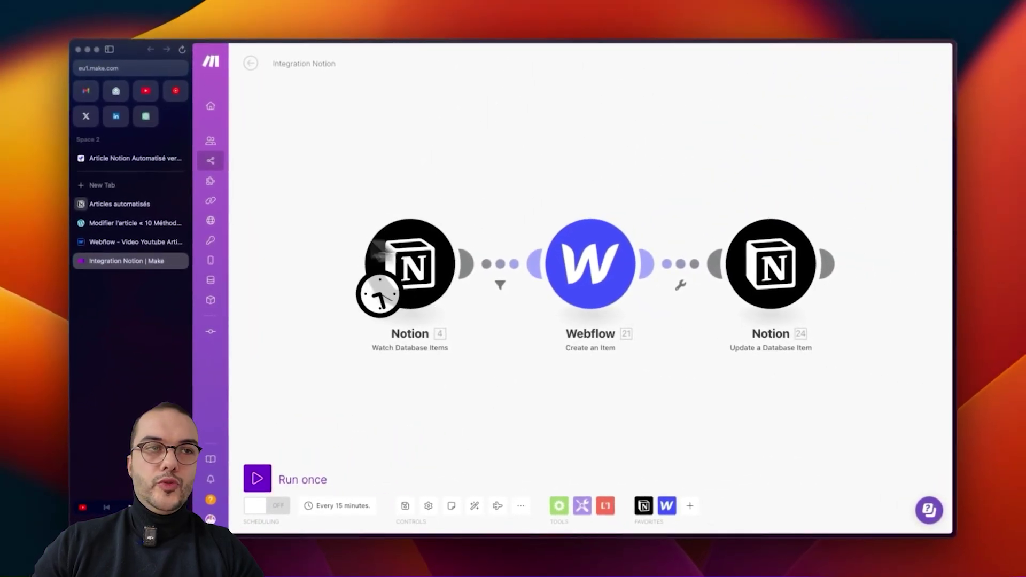
Check the Articles automatisés table in Notion, return to Make and run the scenario once.
mouse_move(224, 227)
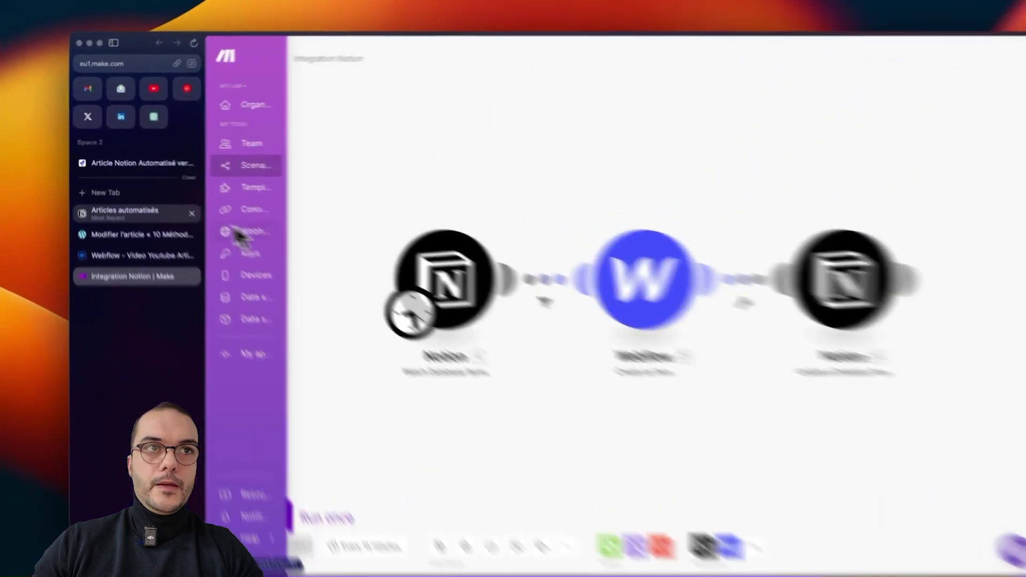
click(124, 212)
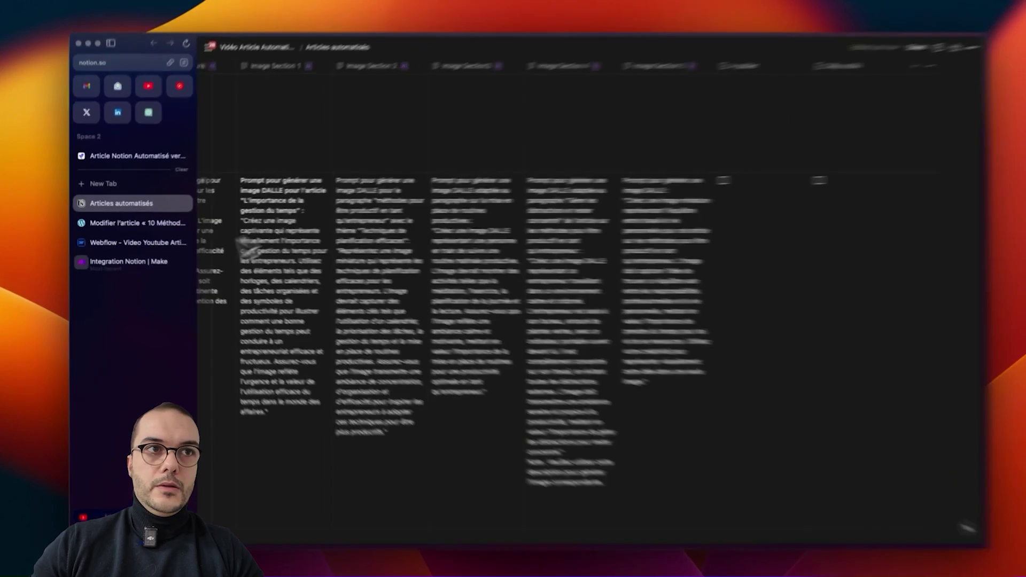
click(126, 261)
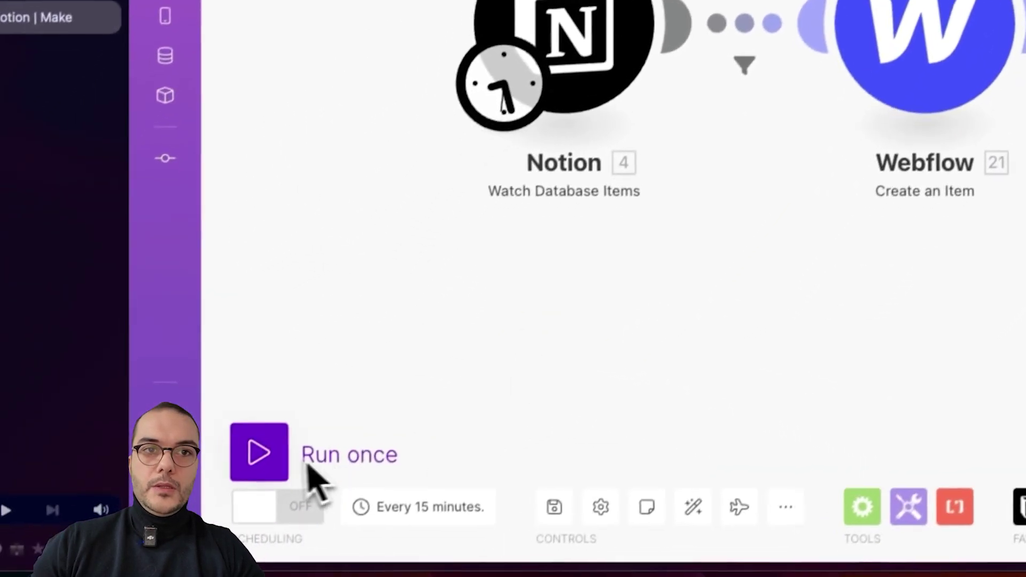
click(310, 464)
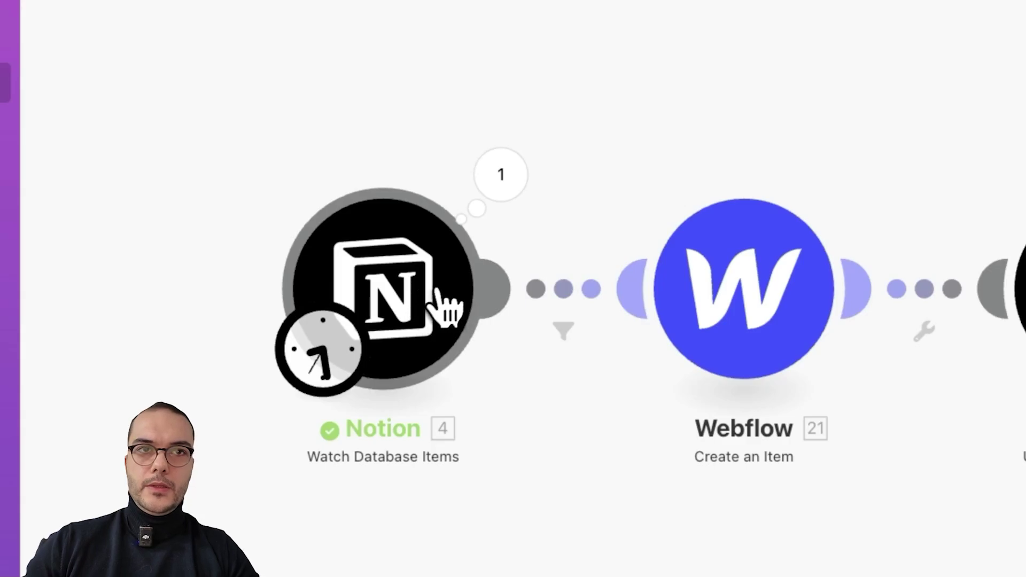
Review the Watch Database Items module's settings without changing them, and run the scenario again.
click(425, 316)
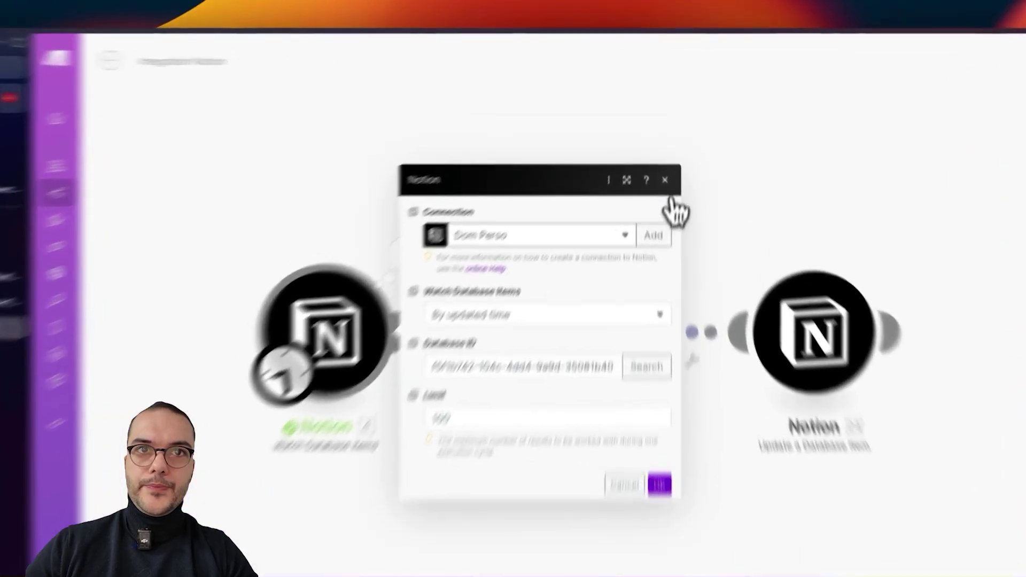
click(661, 152)
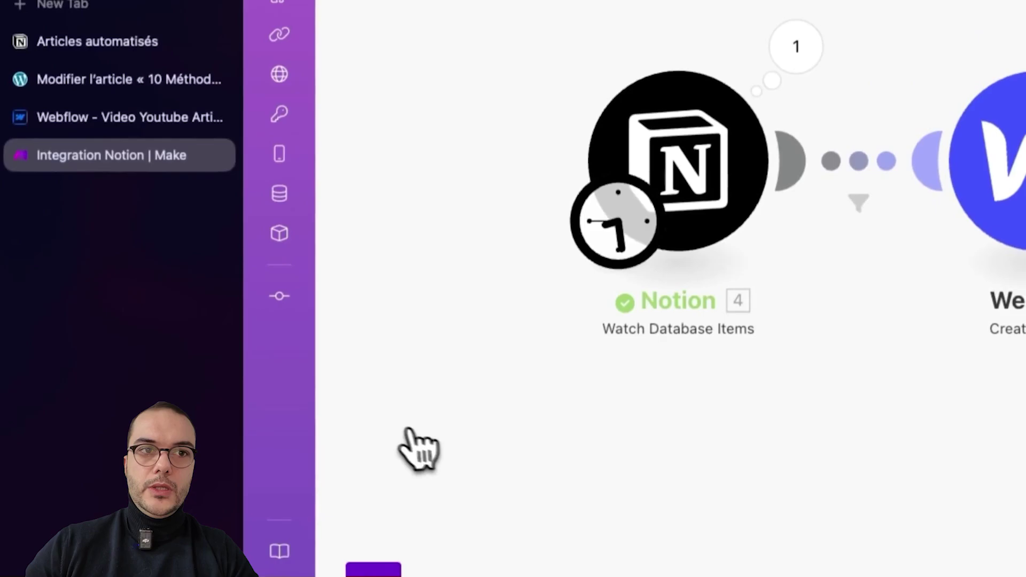
click(380, 446)
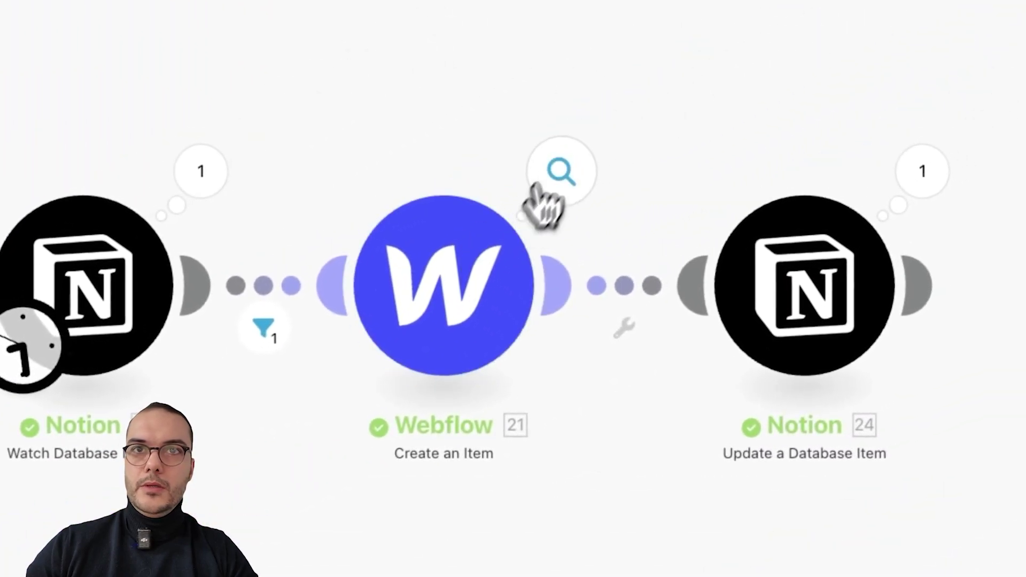
Inspect the Webflow module's run output and the filter's per-bundle results for the A publier and Déjà oublié conditions.
click(610, 161)
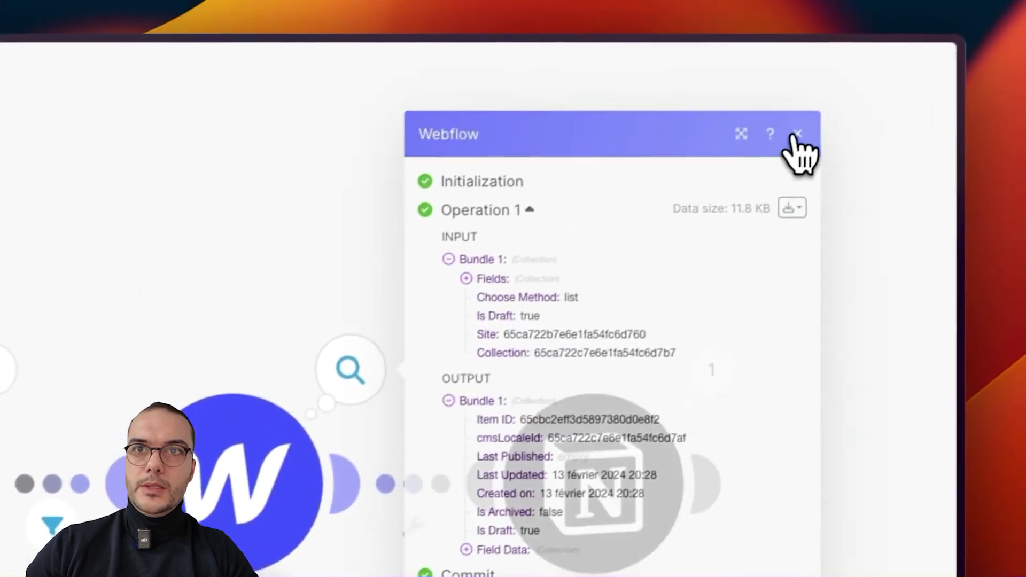
click(874, 89)
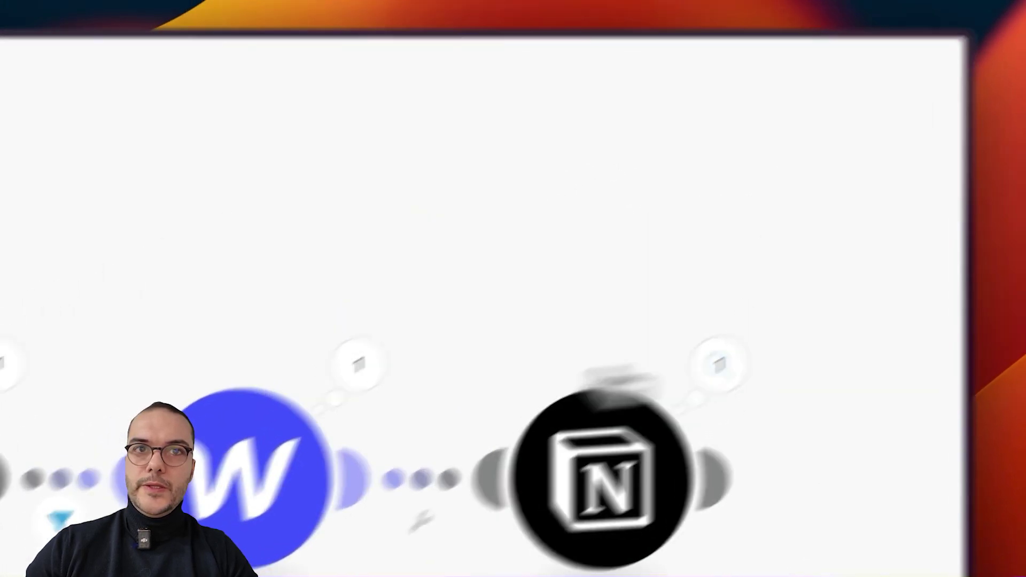
click(125, 477)
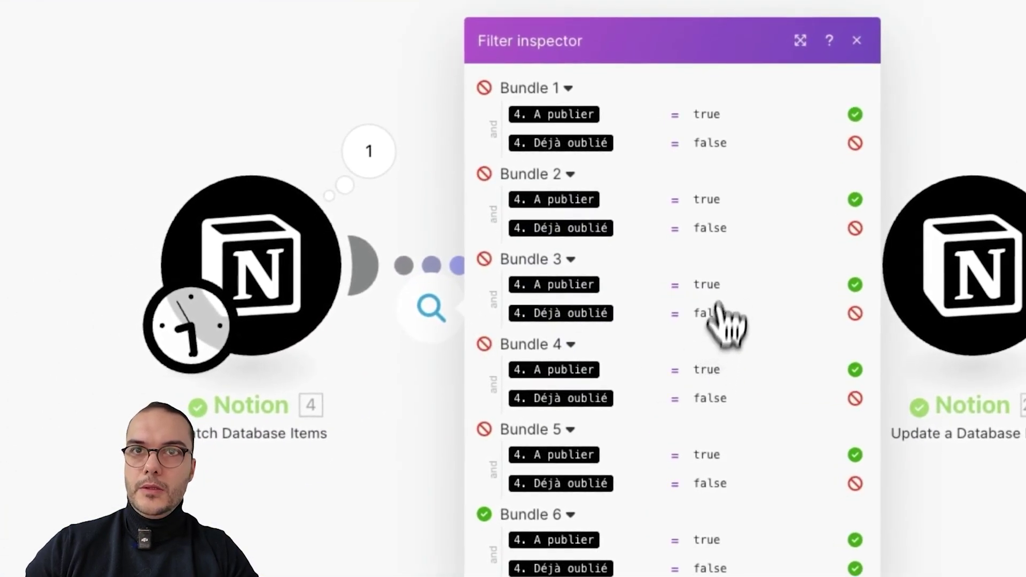